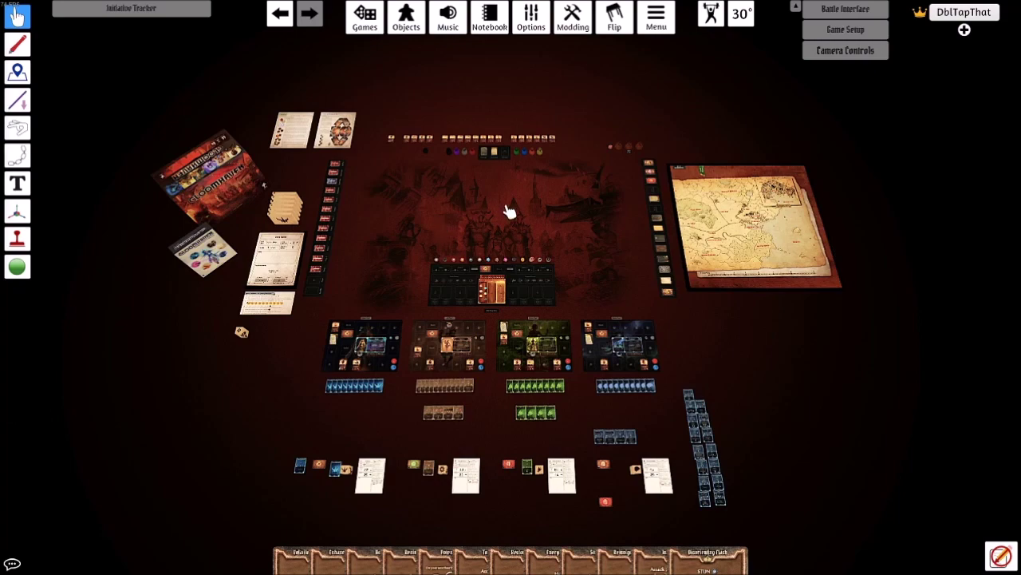
Step: Examine the world map with its prosperity track, and the city and road event decks above the play area
key("d")
key("w")
scroll(559, 319, "up", 8)
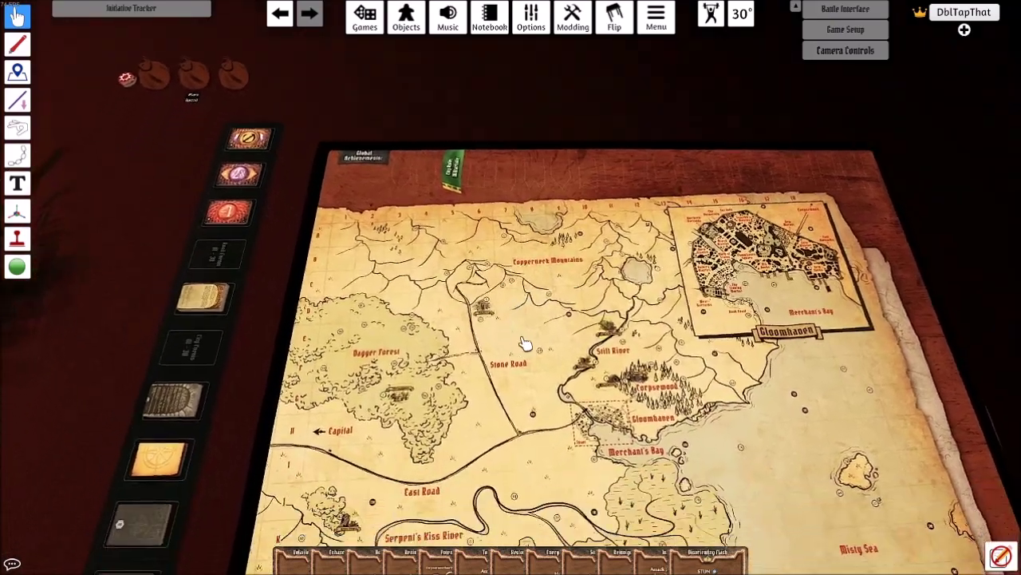
scroll(524, 343, "up", 3)
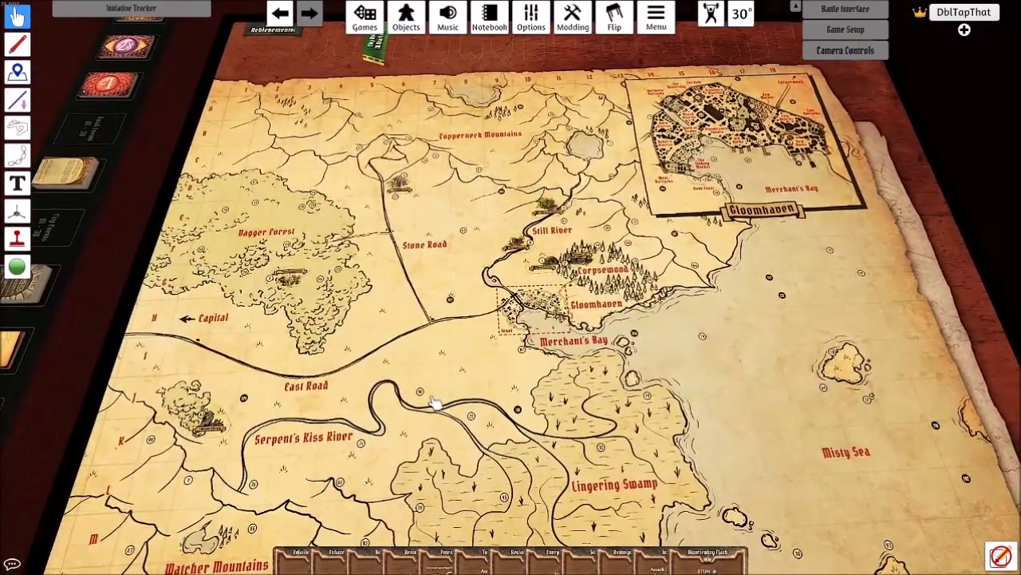
scroll(556, 349, "down", 5)
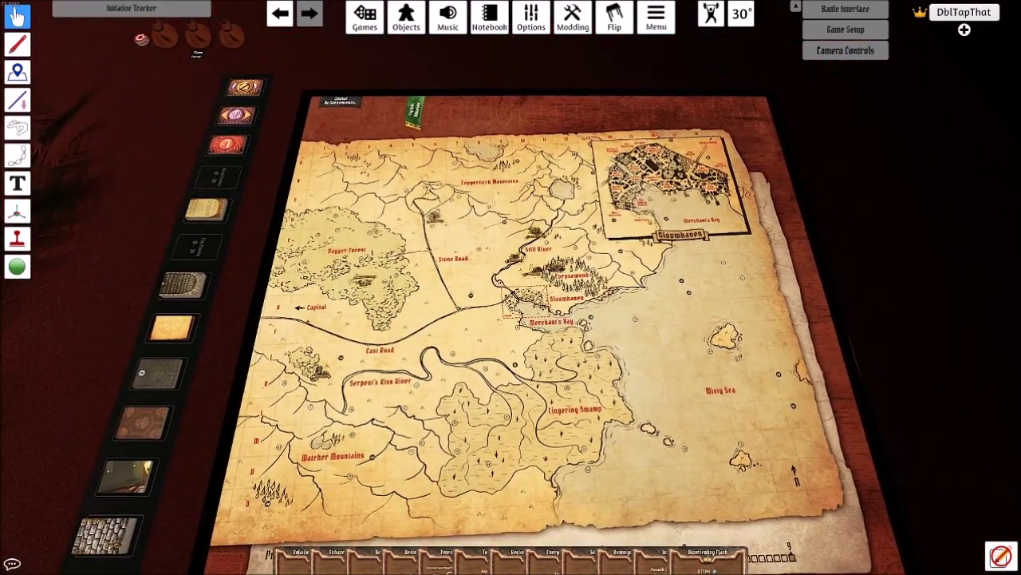
key("a")
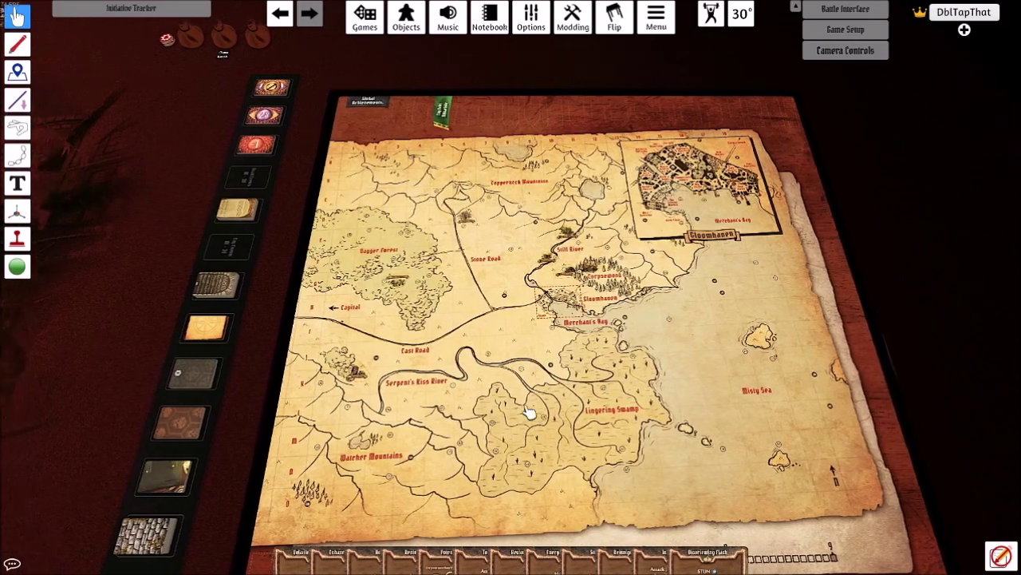
key("s")
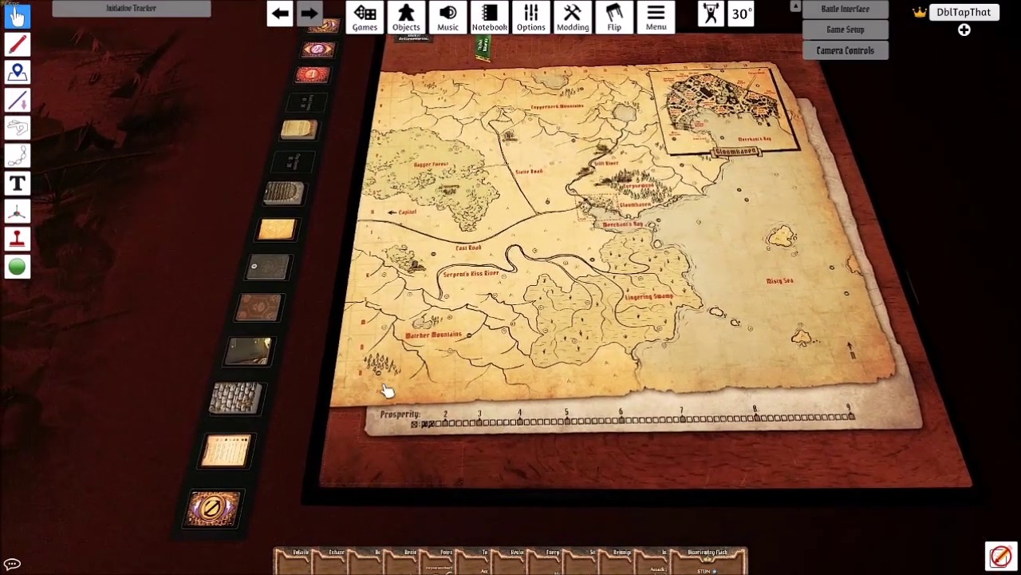
scroll(375, 379, "down", 4)
key("a")
key("w")
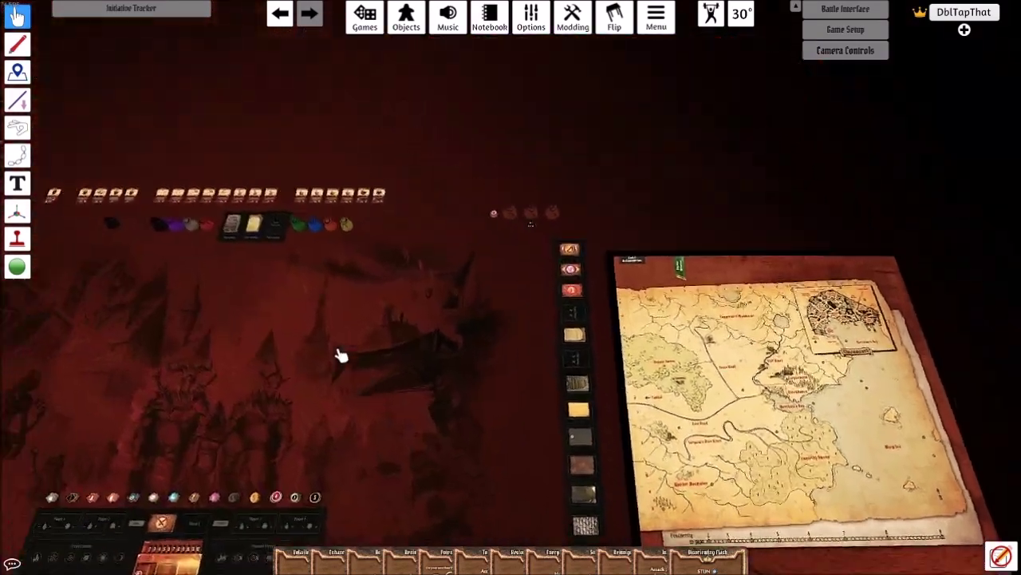
scroll(351, 361, "up", 5)
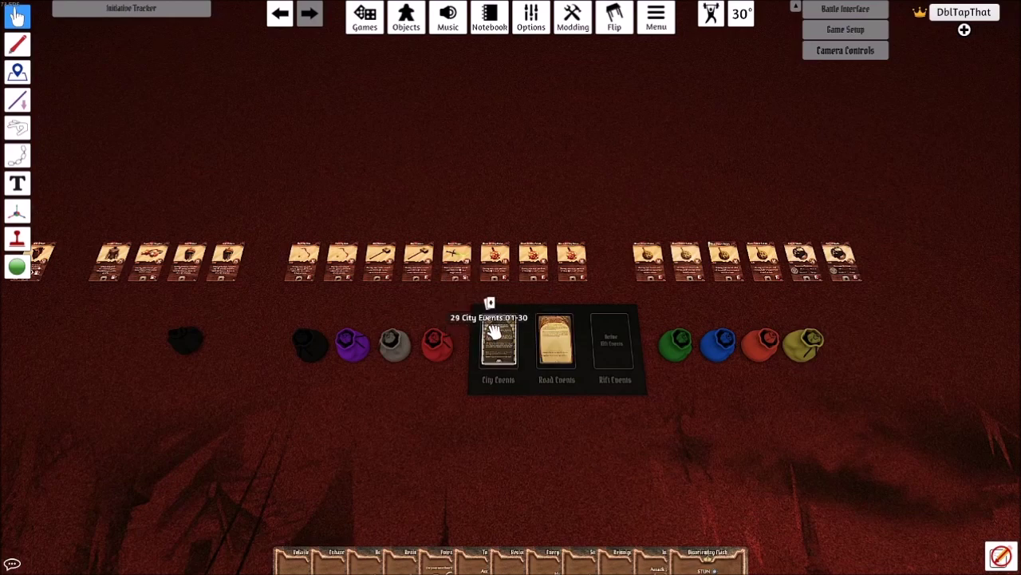
scroll(599, 443, "down", 5)
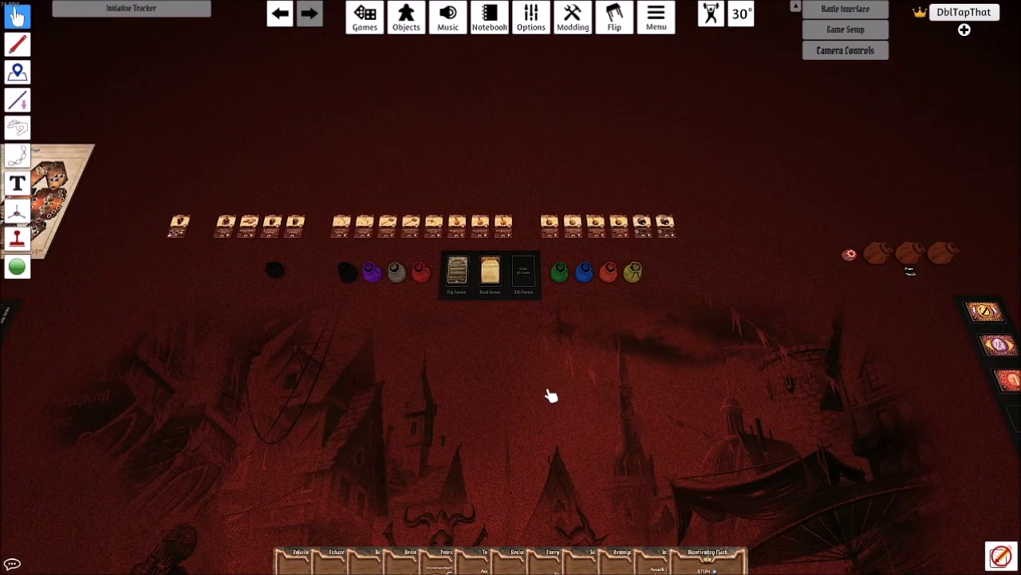
Step: Examine the special conditions for opening envelopes and the party sheet beside the shop item decks
scroll(552, 389, "down", 8)
key("a")
key("s")
scroll(487, 411, "up", 6)
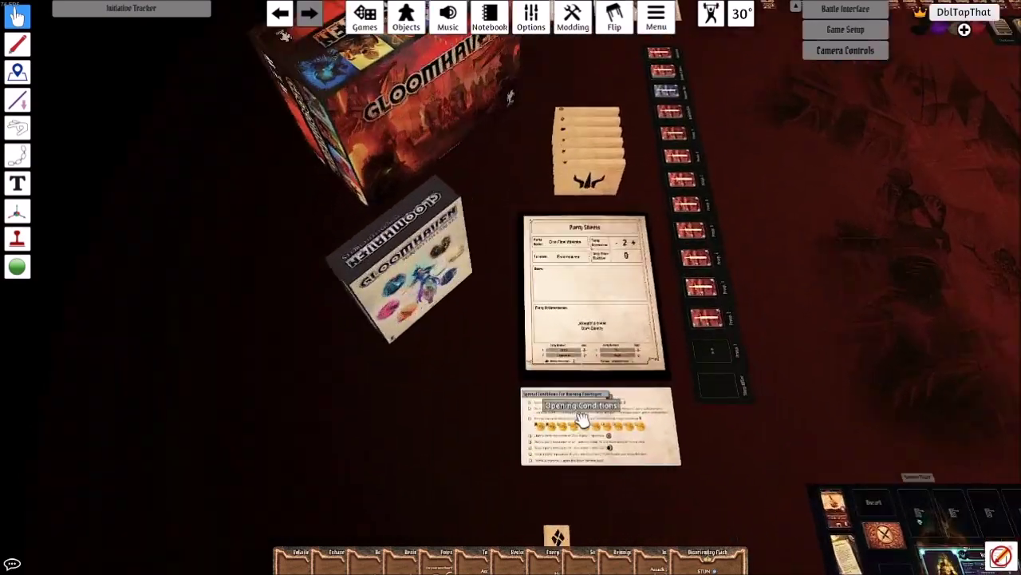
scroll(583, 419, "up", 5)
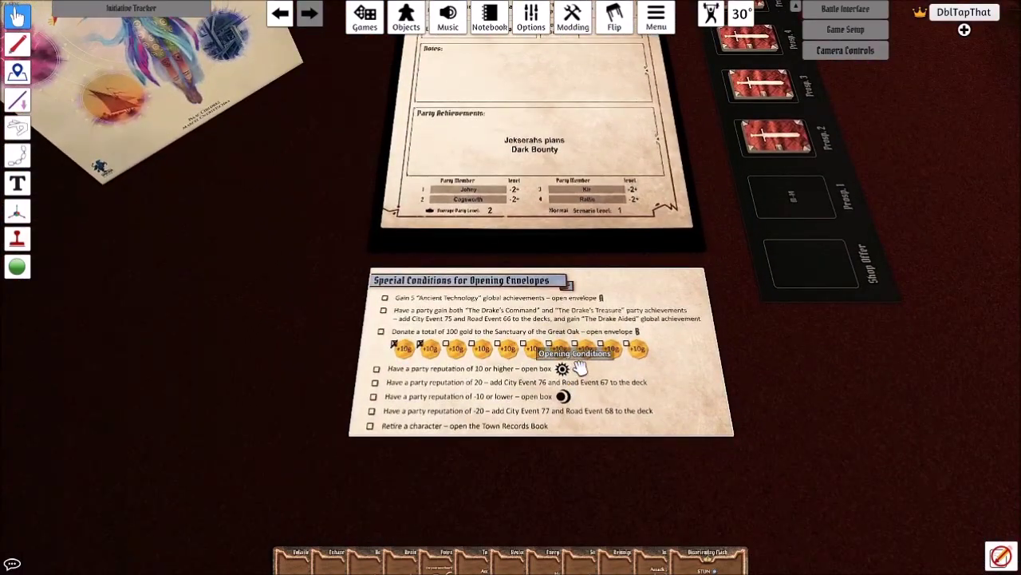
scroll(759, 324, "down", 1)
key("w")
scroll(638, 276, "up", 3)
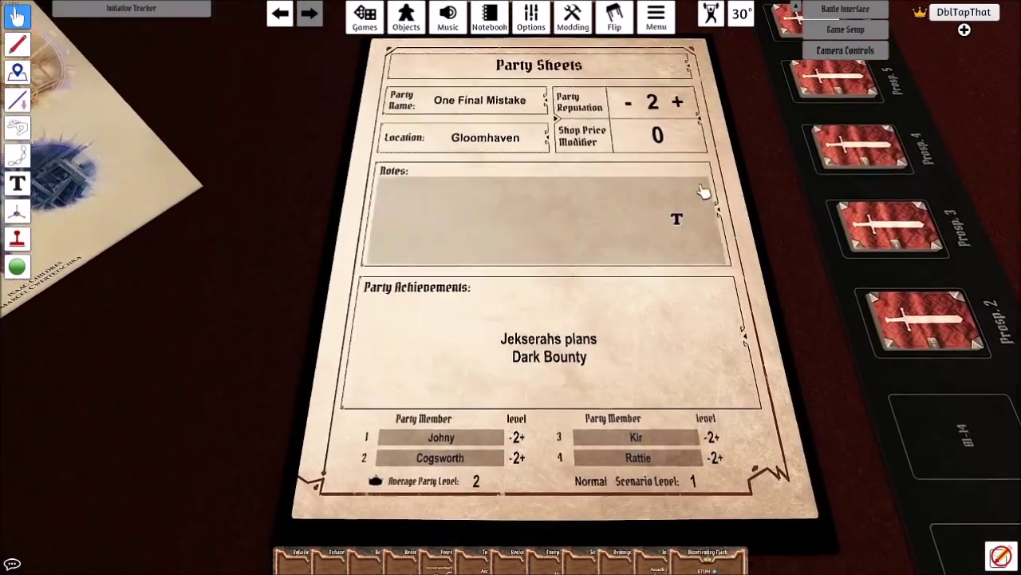
scroll(525, 196, "down", 5)
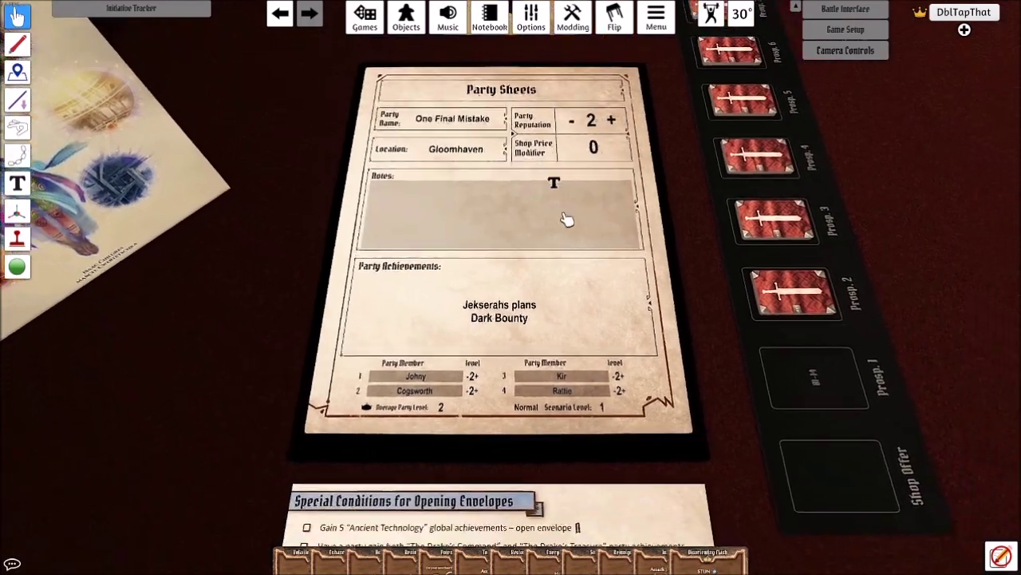
Step: Examine the Inox Brute's character sheet and the player mats with their ability cards
scroll(568, 227, "down", 5)
key("d")
key("s")
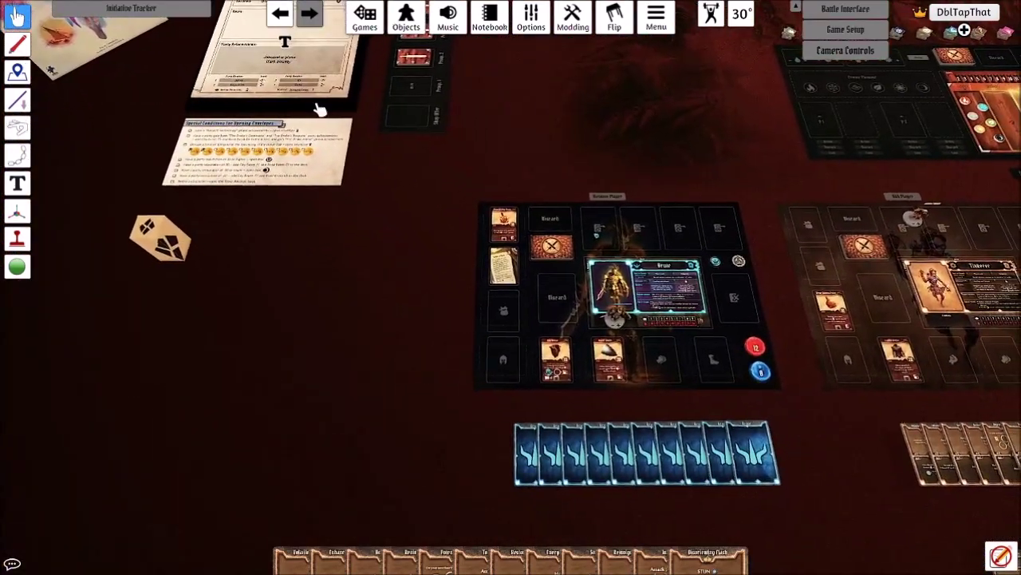
key("s")
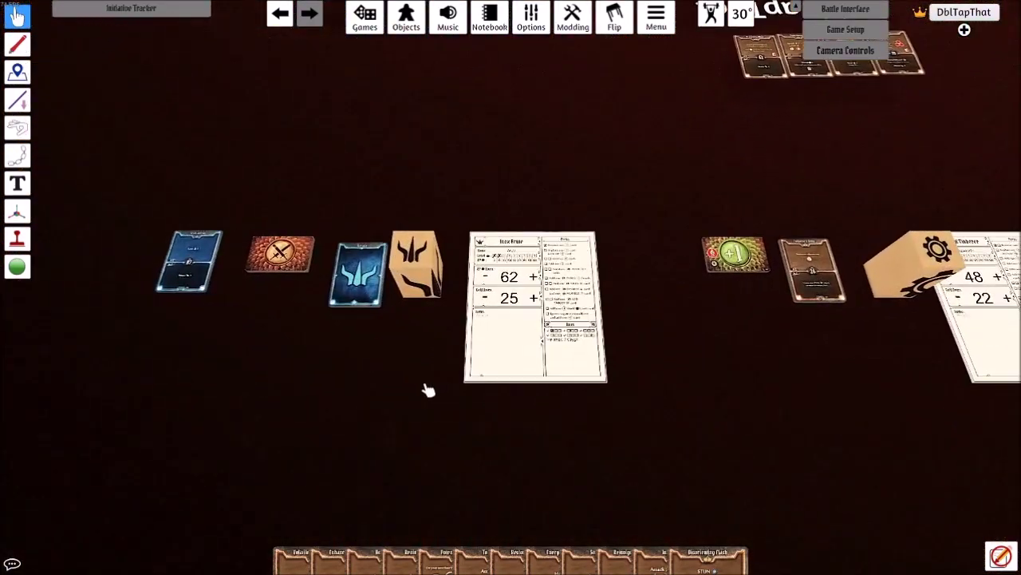
scroll(423, 388, "up", 4)
scroll(575, 214, "down", 1)
key("d")
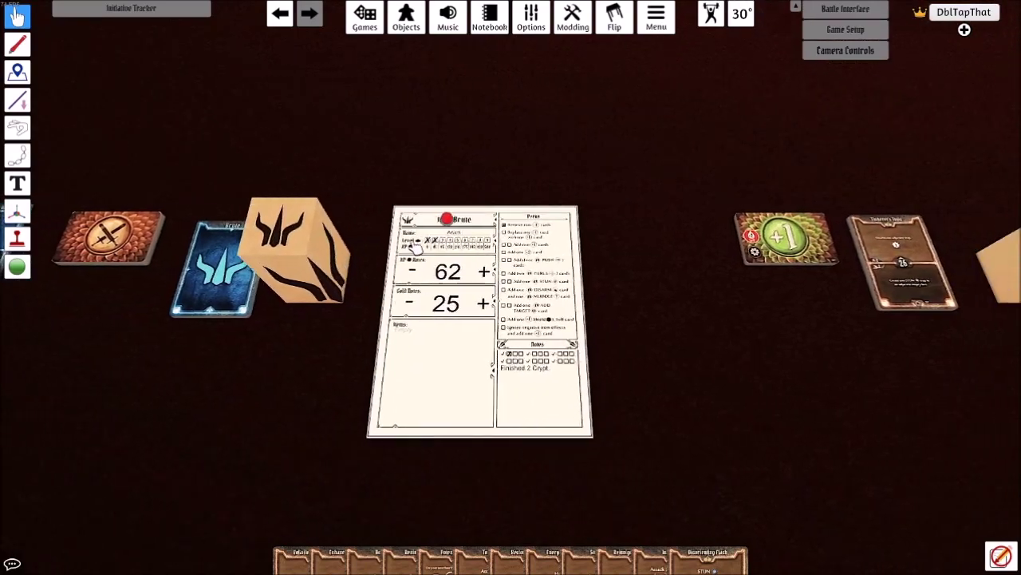
scroll(415, 249, "up", 2)
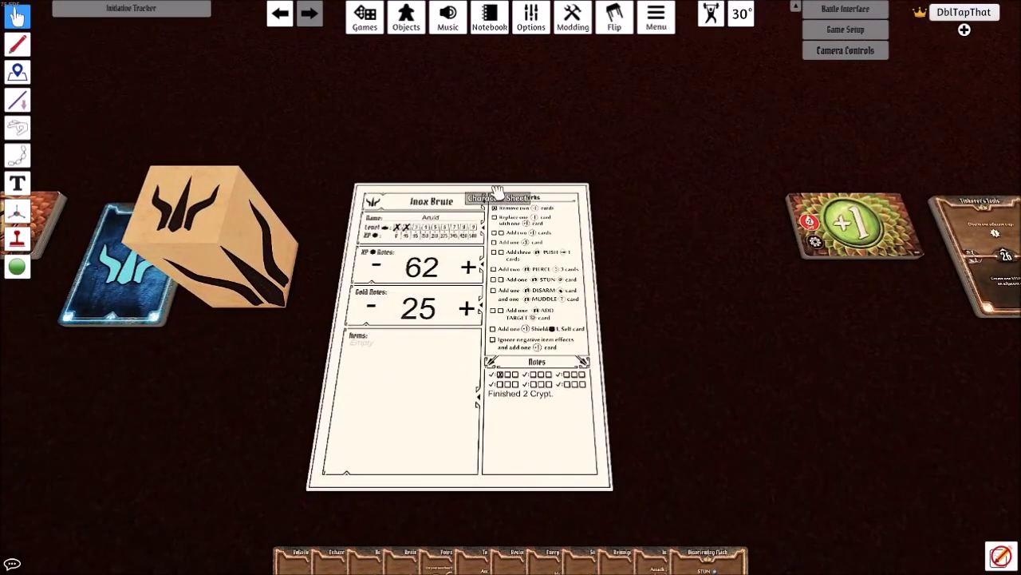
scroll(564, 351, "down", 10)
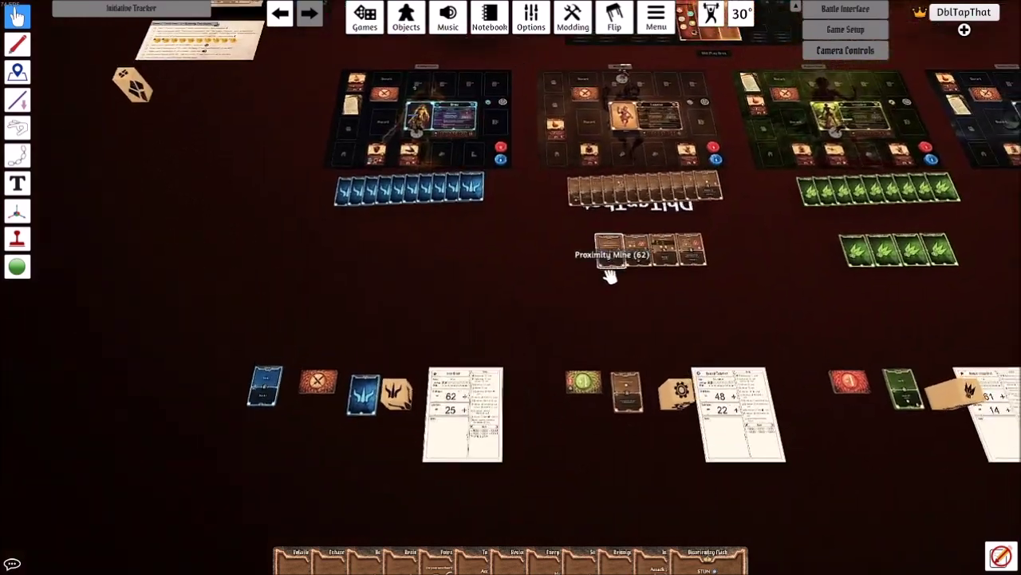
scroll(418, 254, "down", 3)
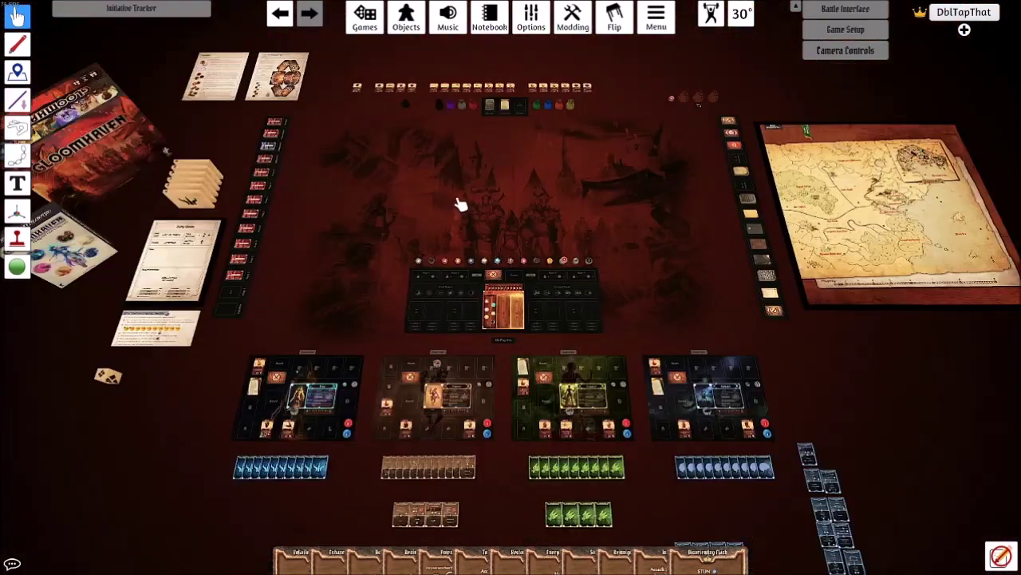
Step: Search the Workshop games for "gloomhaven camp"
left_click(365, 24)
left_click(311, 335)
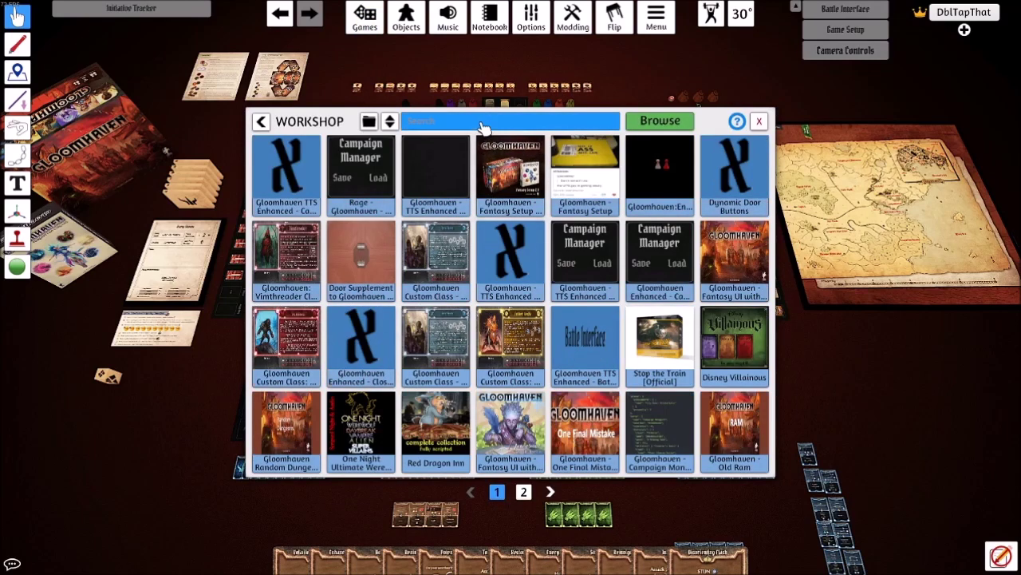
type("go")
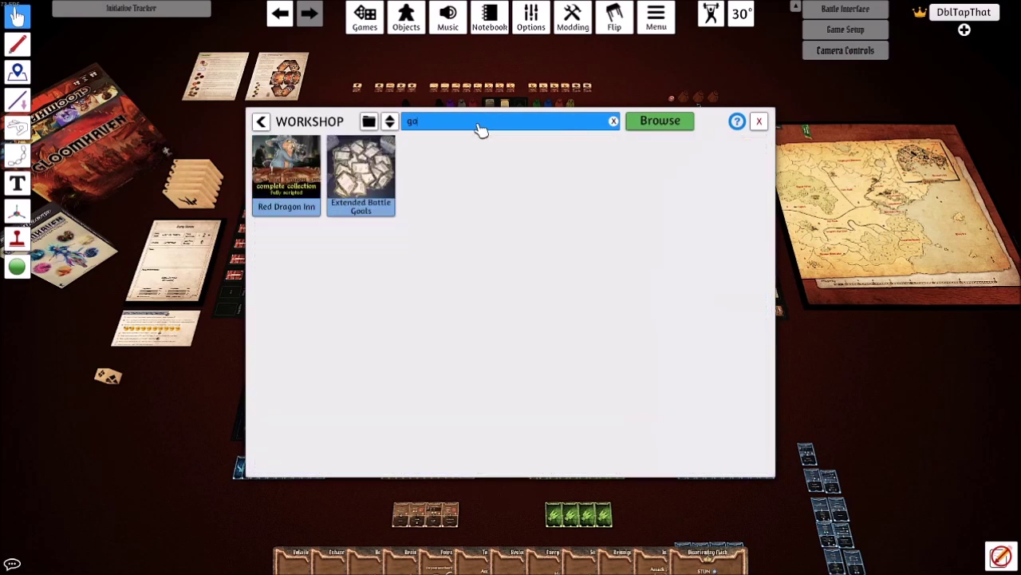
key("BackSpace")
type("loom")
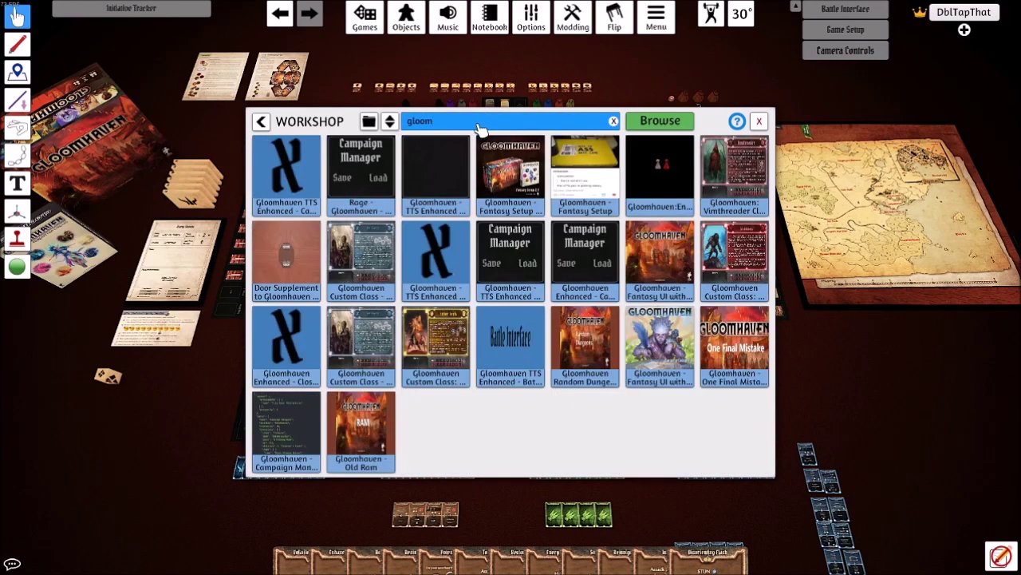
type("haven camp")
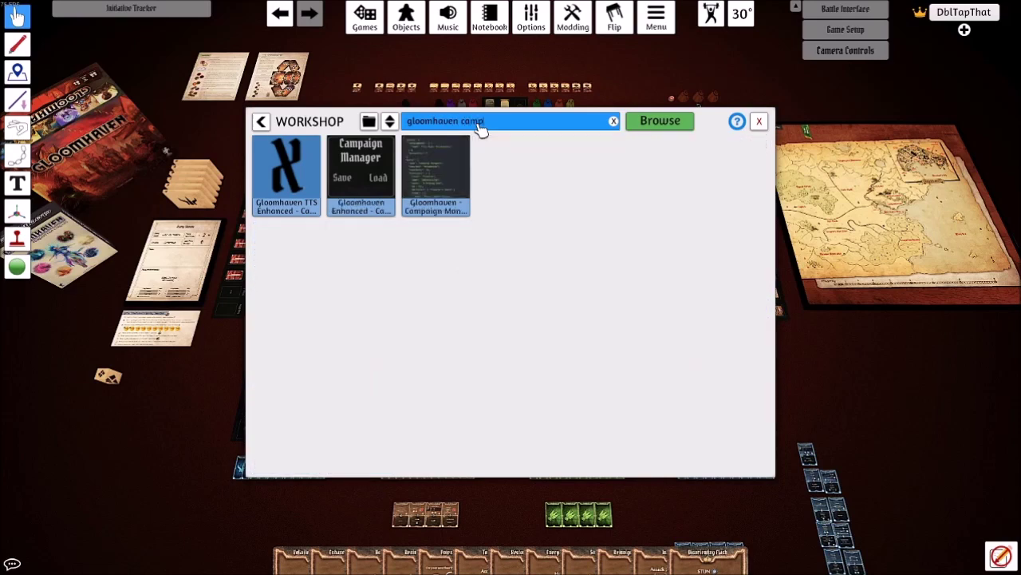
Step: Additively load the "Gloomhaven - Campaign Manager" mod onto the current table
left_click(460, 146)
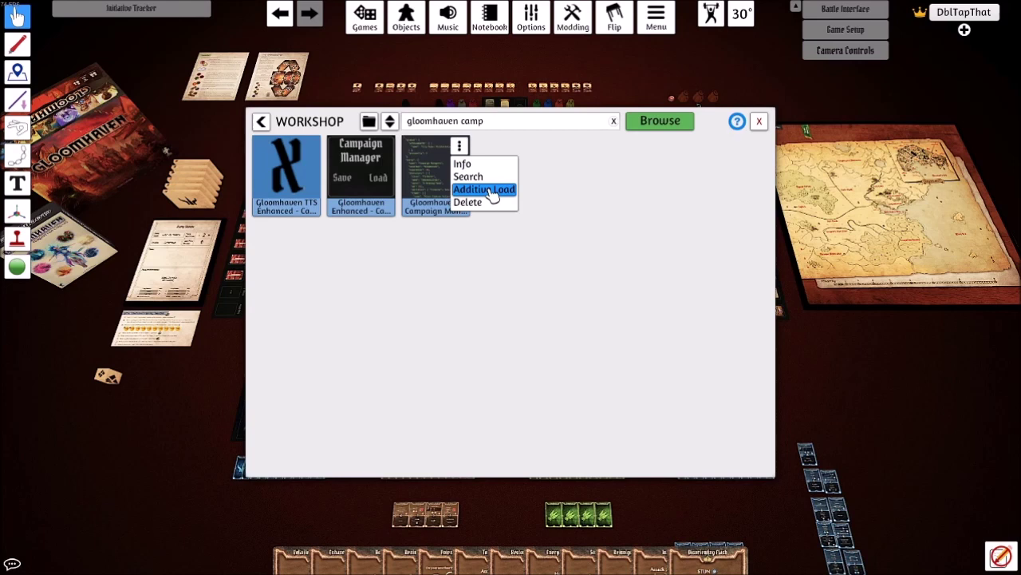
left_click(489, 190)
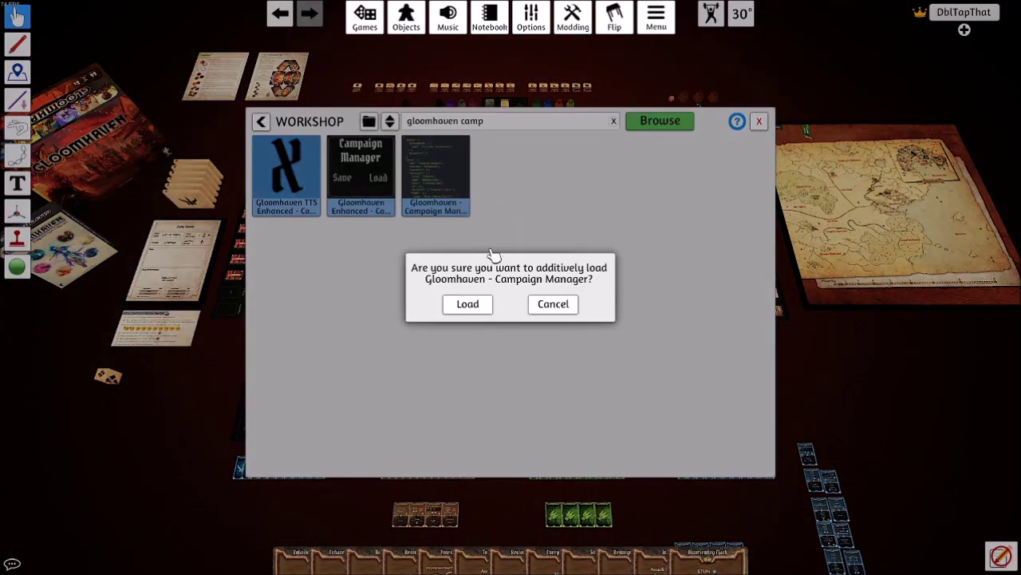
left_click(469, 305)
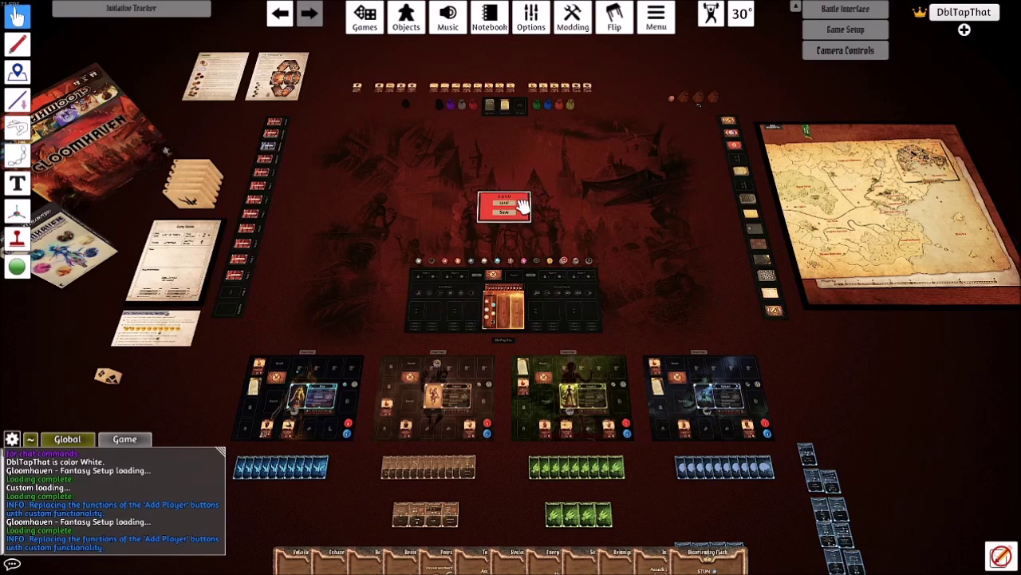
Step: Inspect the character sheets and the loose cards laid out below the player mats
scroll(601, 224, "down", 1)
scroll(600, 225, "down", 1)
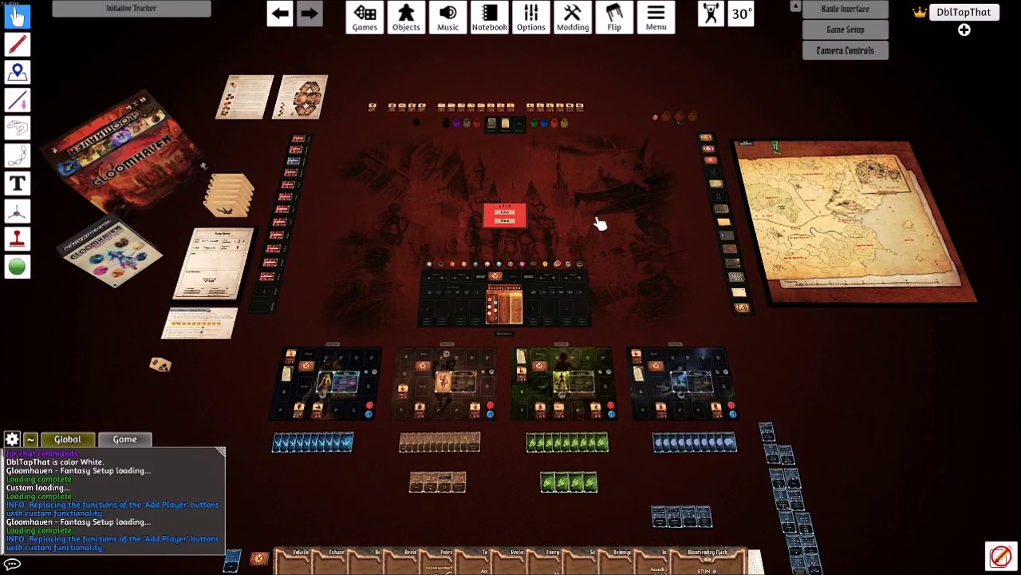
scroll(615, 212, "down", 2)
key("a")
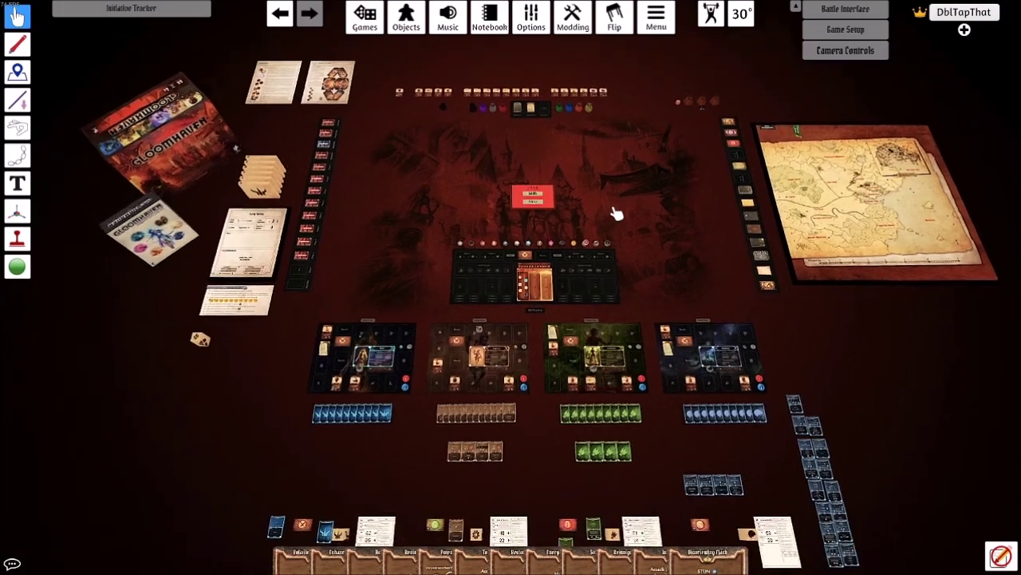
key("s")
scroll(581, 245, "up", 5)
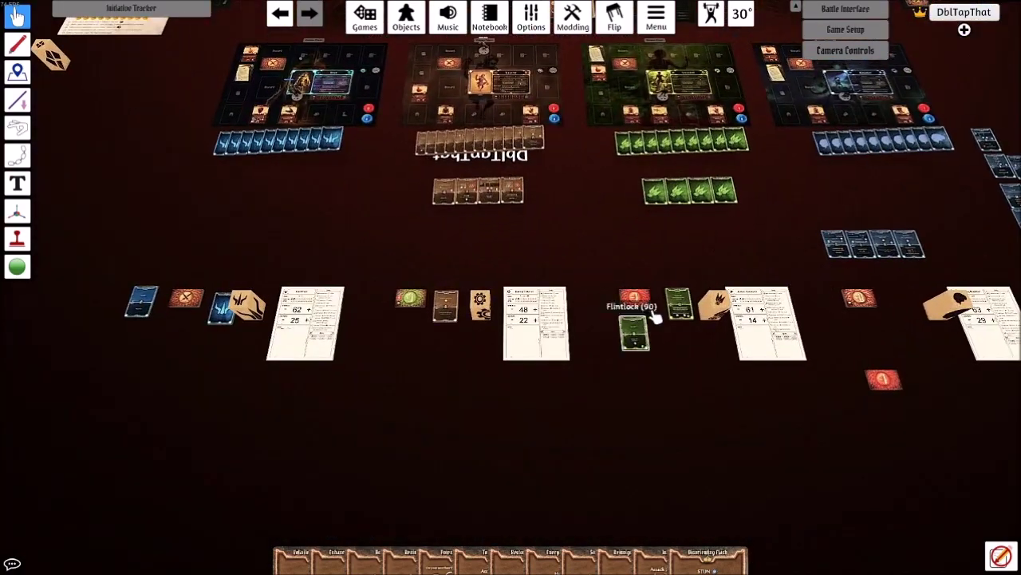
key("d")
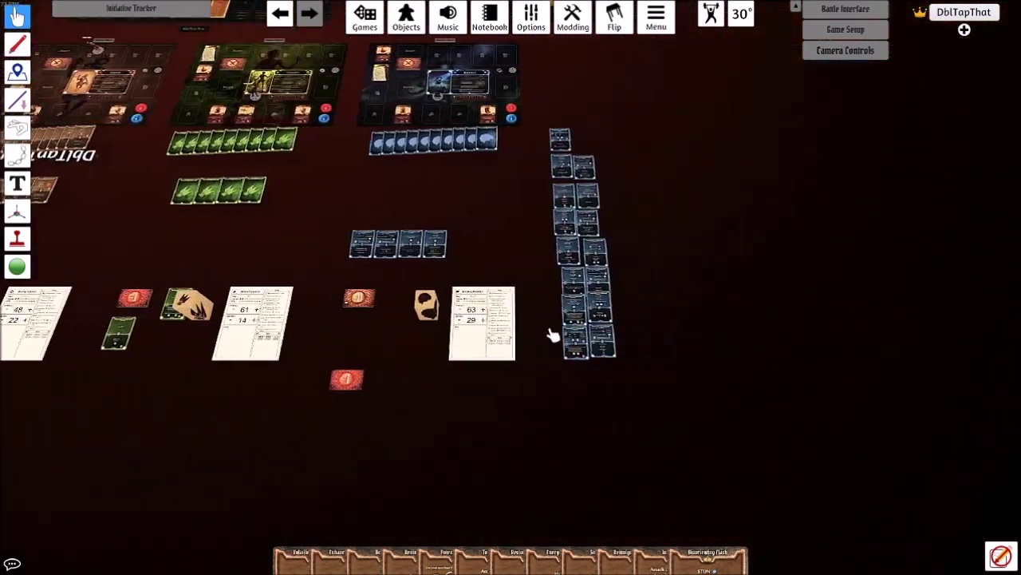
Step: Group the two columns of loose Vermling Mindthief cards beside the character sheet into a single deck
scroll(560, 363, "up", 3)
key("w")
left_click_drag(631, 507, 669, 449)
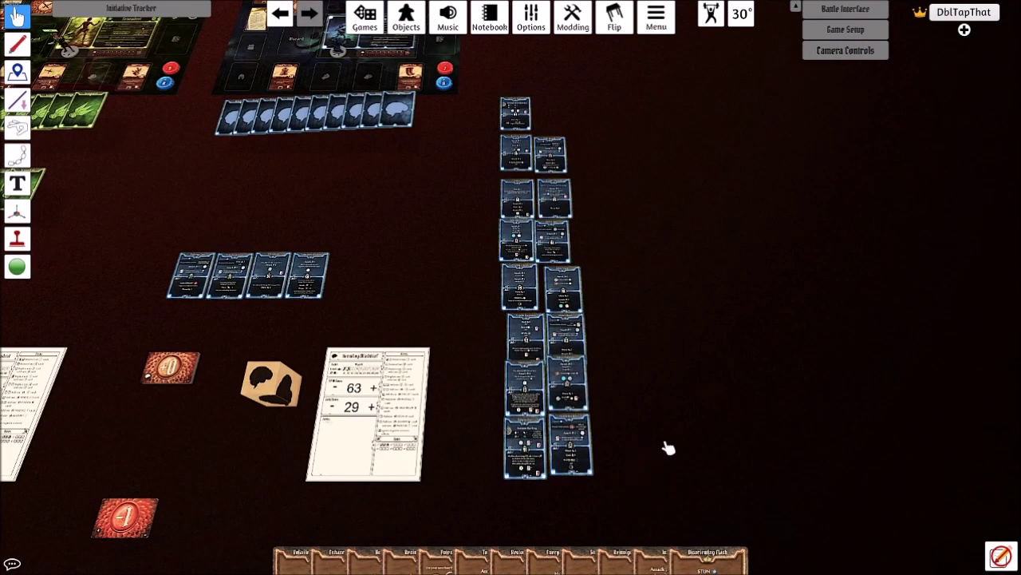
scroll(675, 332, "down", 8)
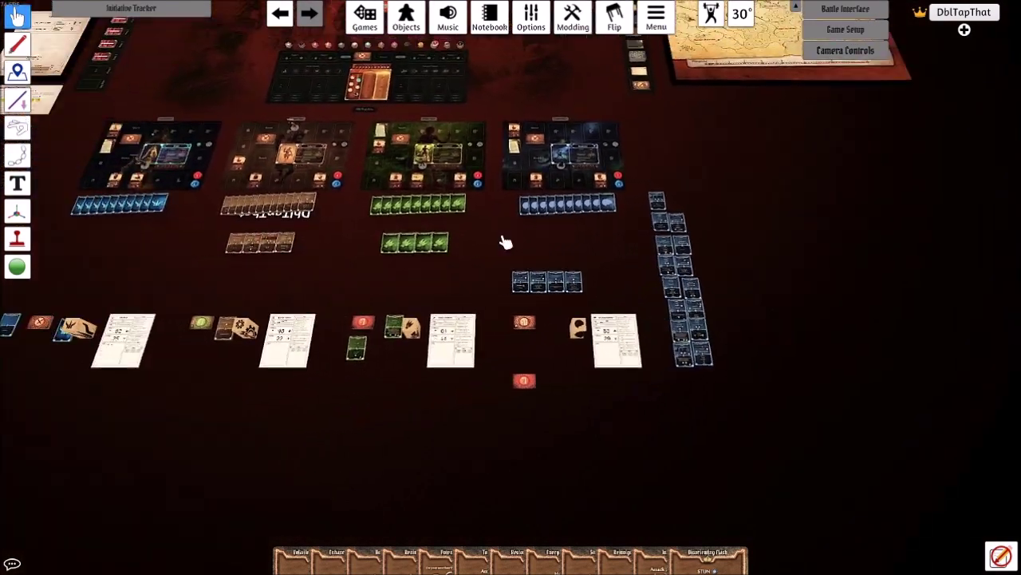
scroll(682, 268, "up", 8)
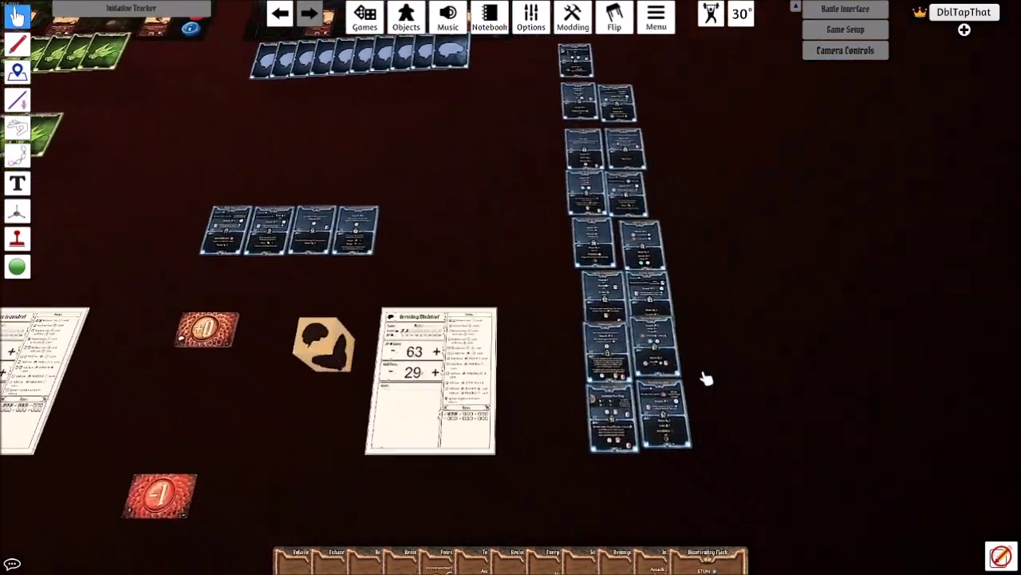
scroll(707, 378, "down", 5)
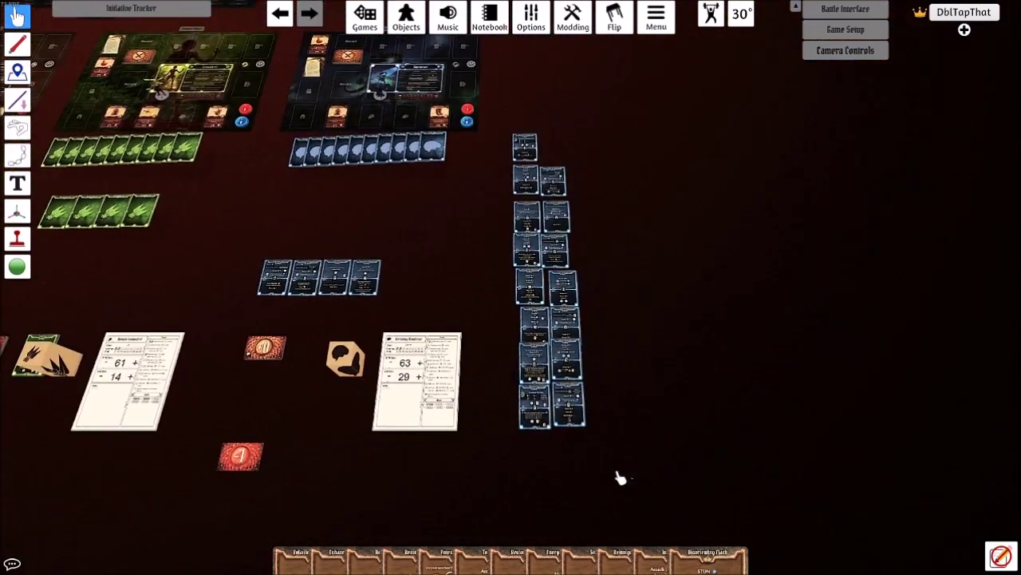
left_click_drag(633, 478, 504, 127)
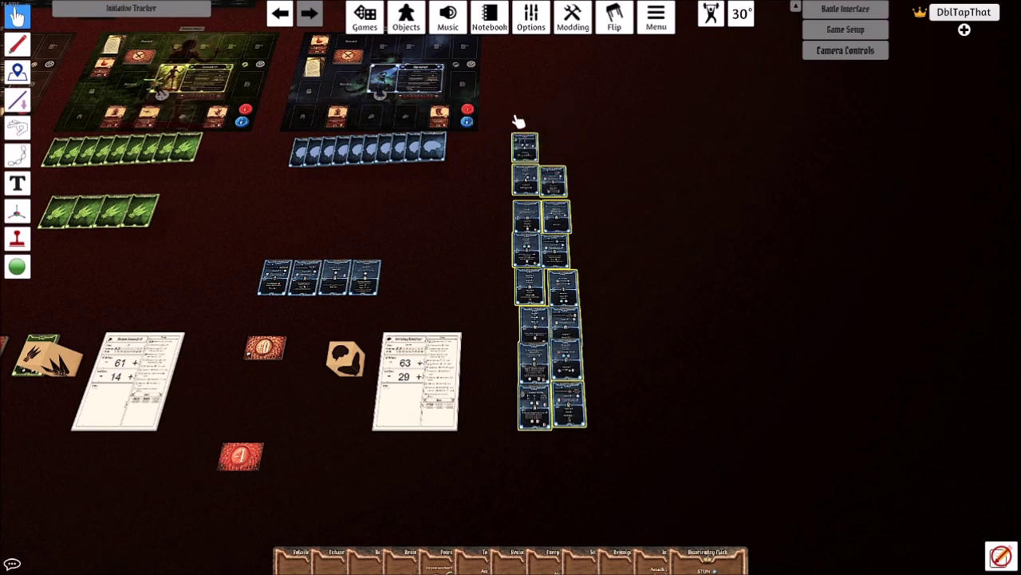
right_click(530, 216)
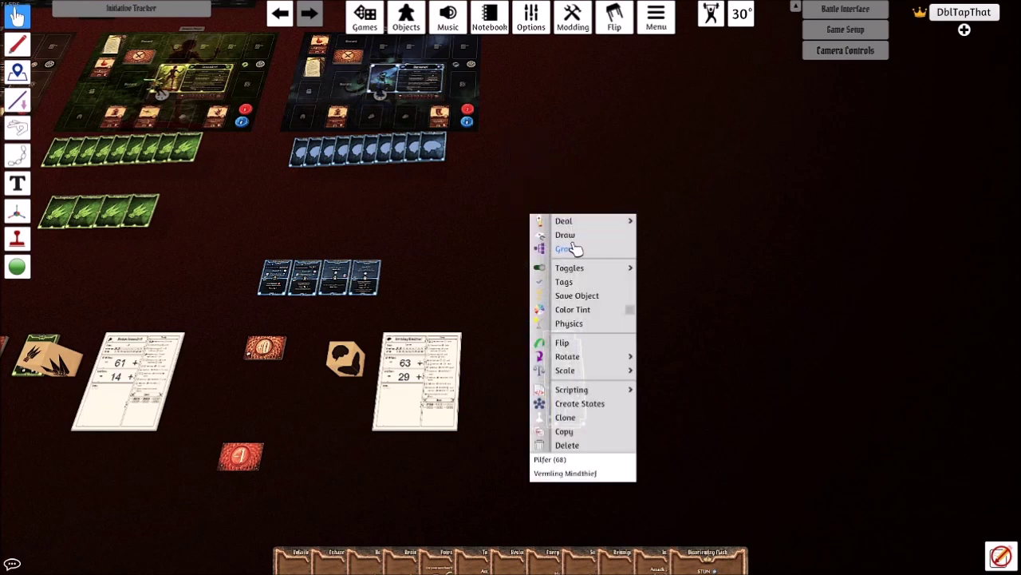
left_click(568, 249)
Step: Move the grouped Mindthief deck between the Mindthief's modifier cards and its character box
key("a")
left_click_drag(578, 406, 453, 387)
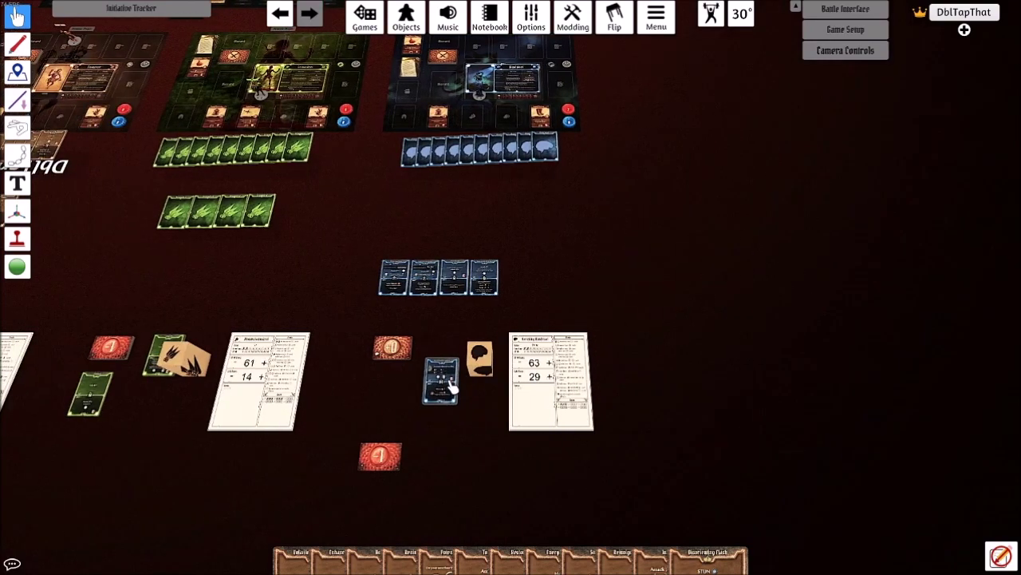
key("a")
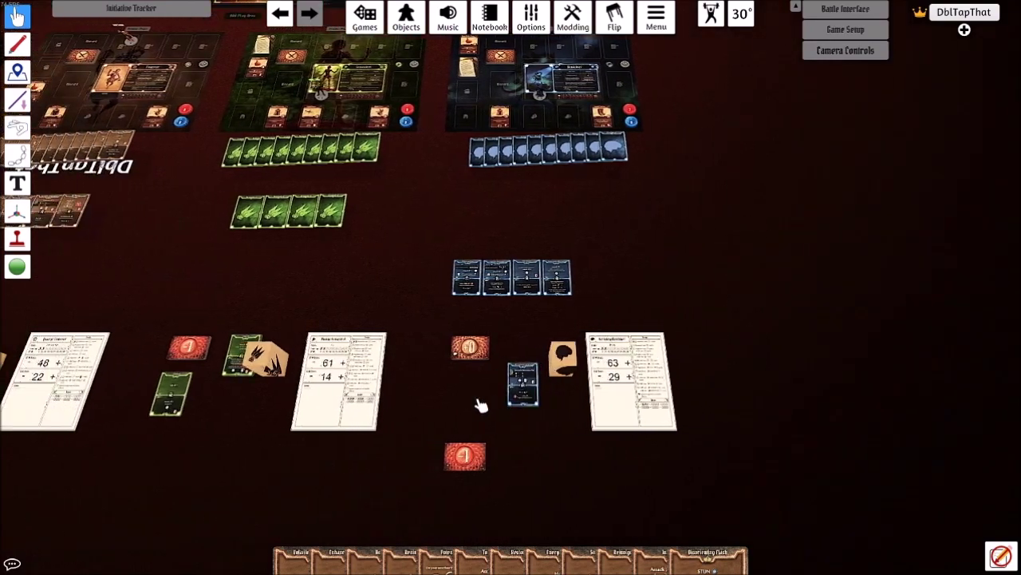
key("s")
scroll(531, 376, "up", 1)
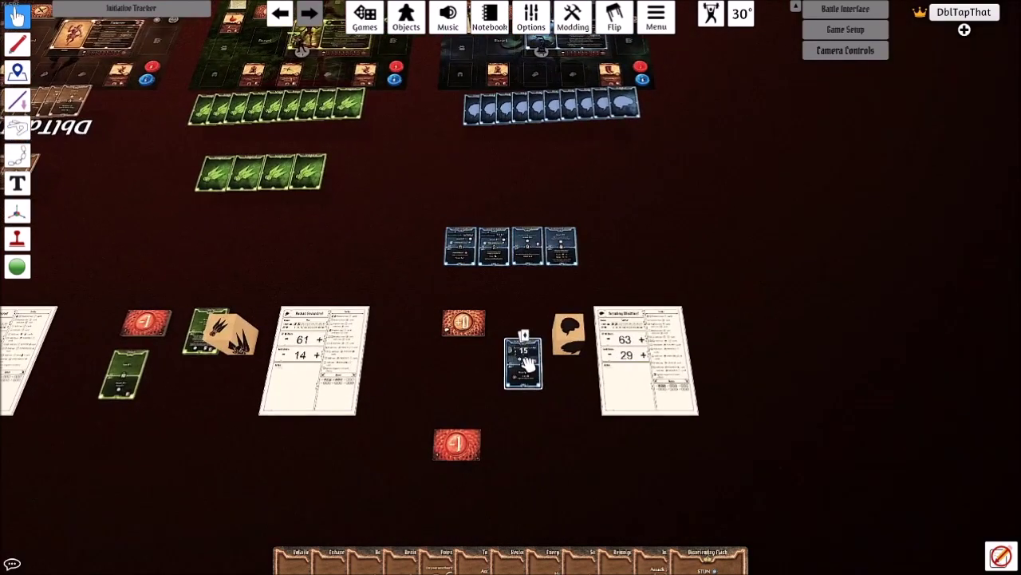
scroll(526, 363, "down", 3)
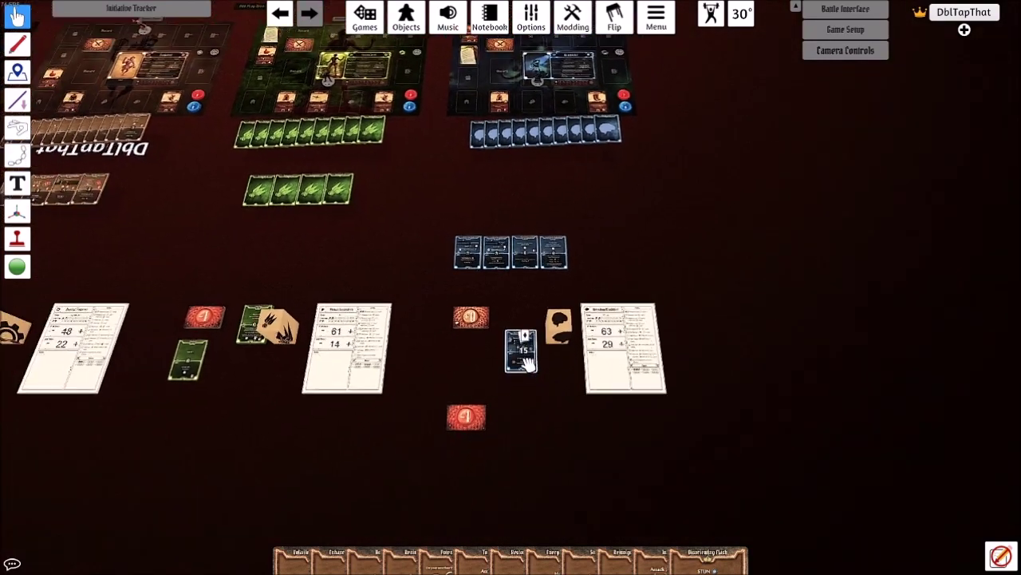
mouse_move(17, 72)
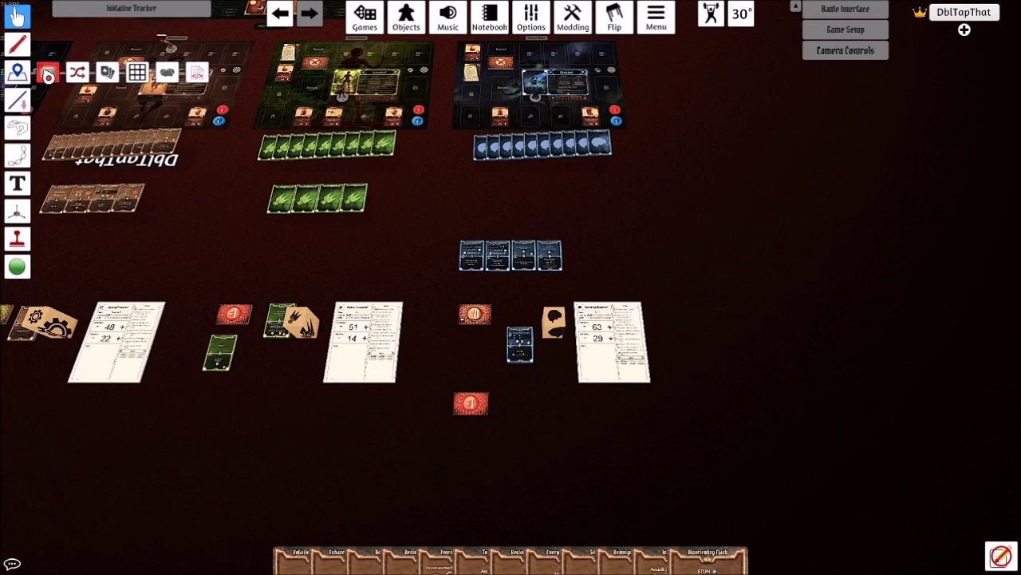
left_click(44, 74)
scroll(311, 217, "down", 4)
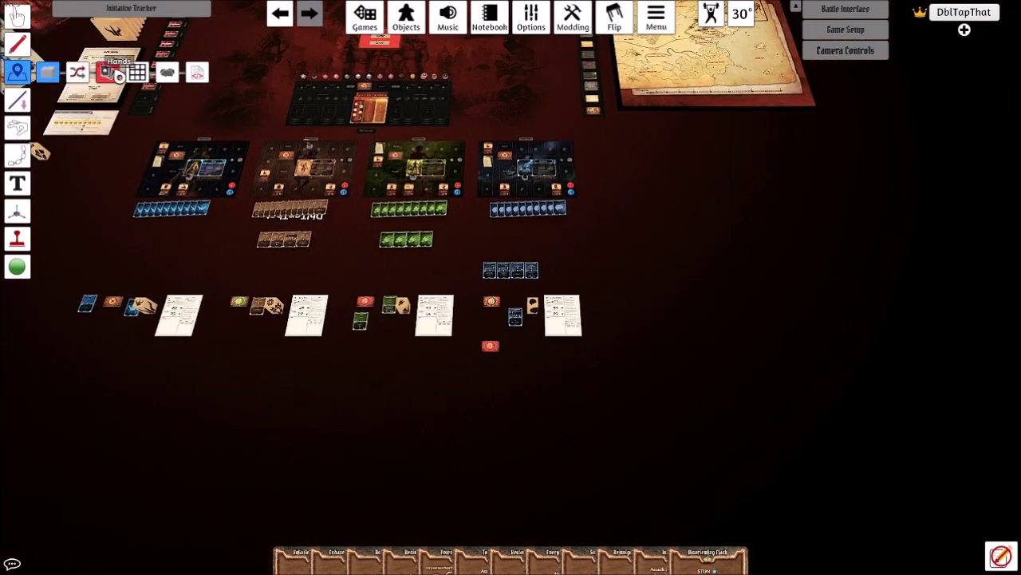
left_click(78, 73)
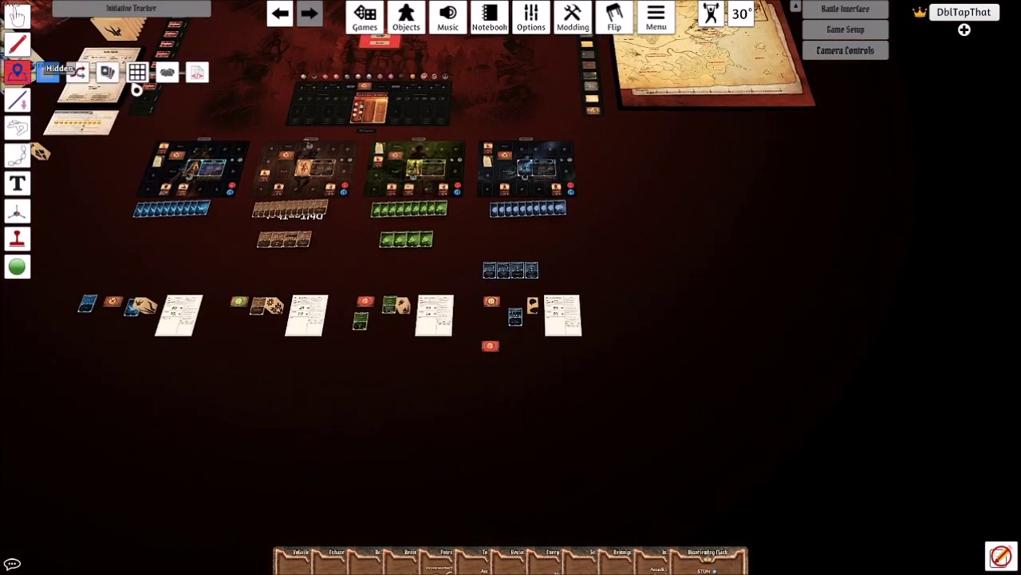
Step: Draw a white rectangle on the table around the Mindthief's player mat, cards and character sheet
left_click(24, 54)
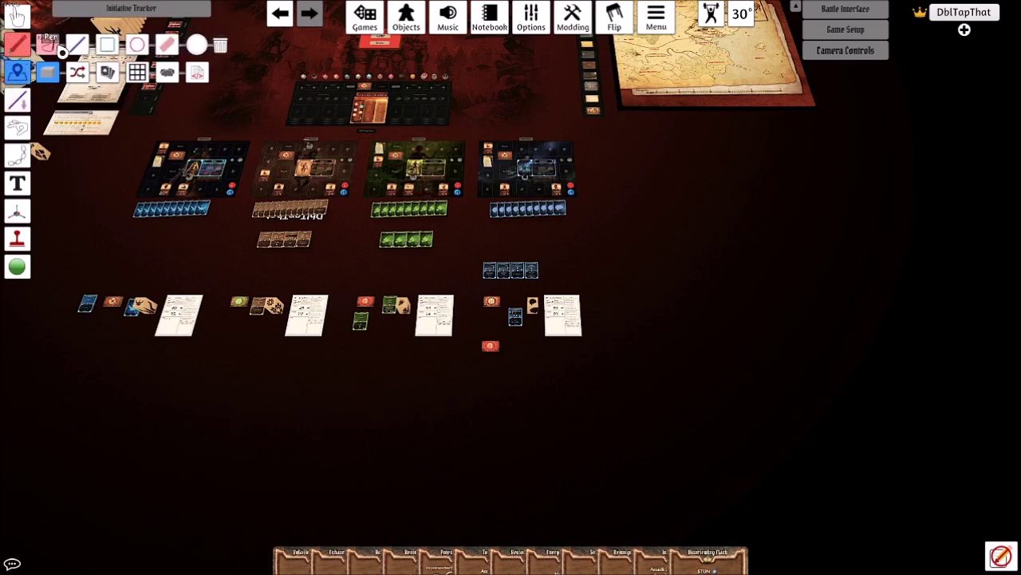
mouse_move(474, 126)
left_mouse_down()
mouse_move(611, 458)
mouse_move(611, 431)
left_mouse_up()
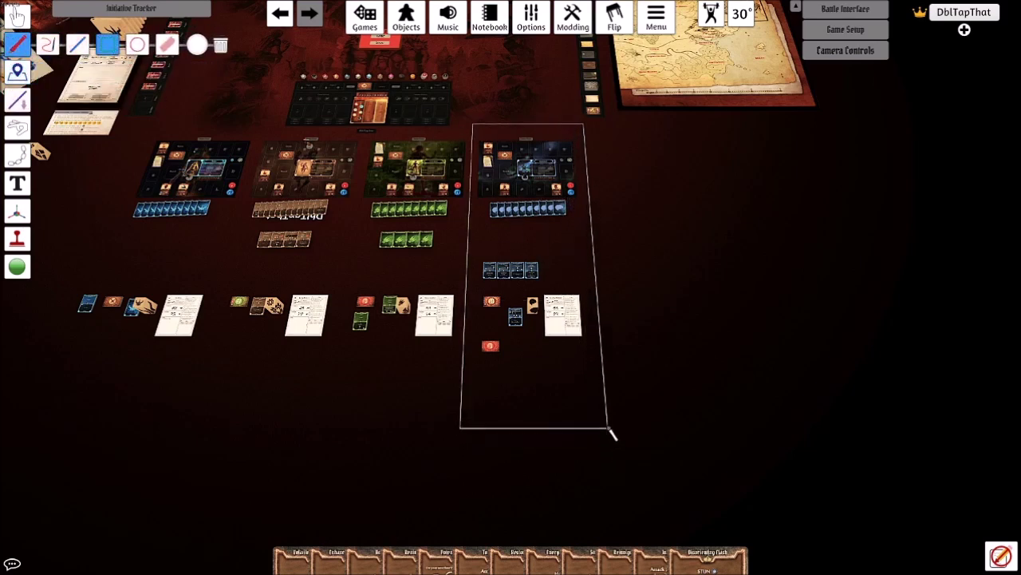
scroll(564, 423, "up", 4)
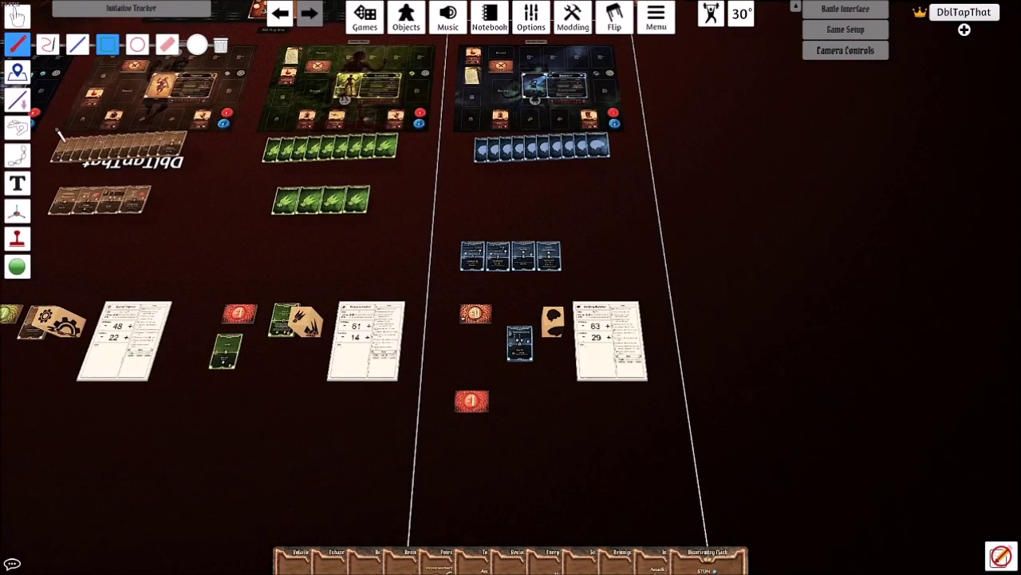
left_click(18, 17)
Step: Name the Mindthief's grouped card deck "Advanced Abilities"
scroll(529, 420, "up", 4)
scroll(528, 375, "down", 5)
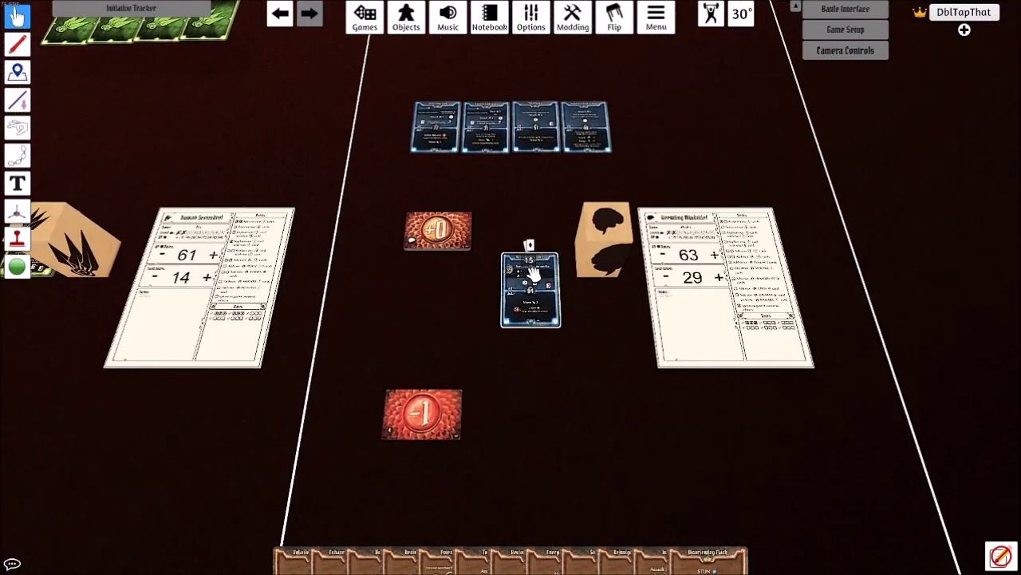
right_click(525, 265)
key("s")
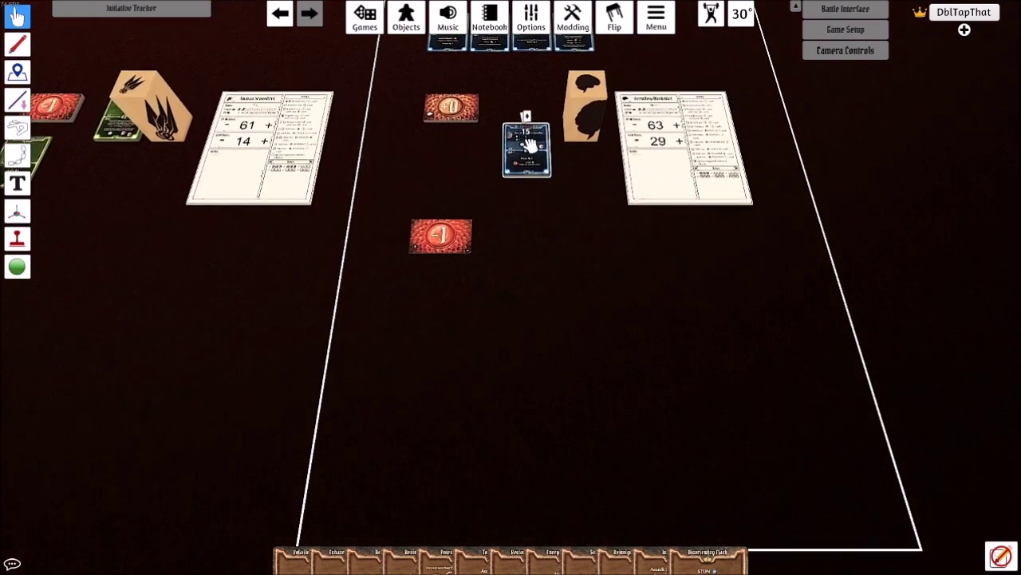
right_click(529, 144)
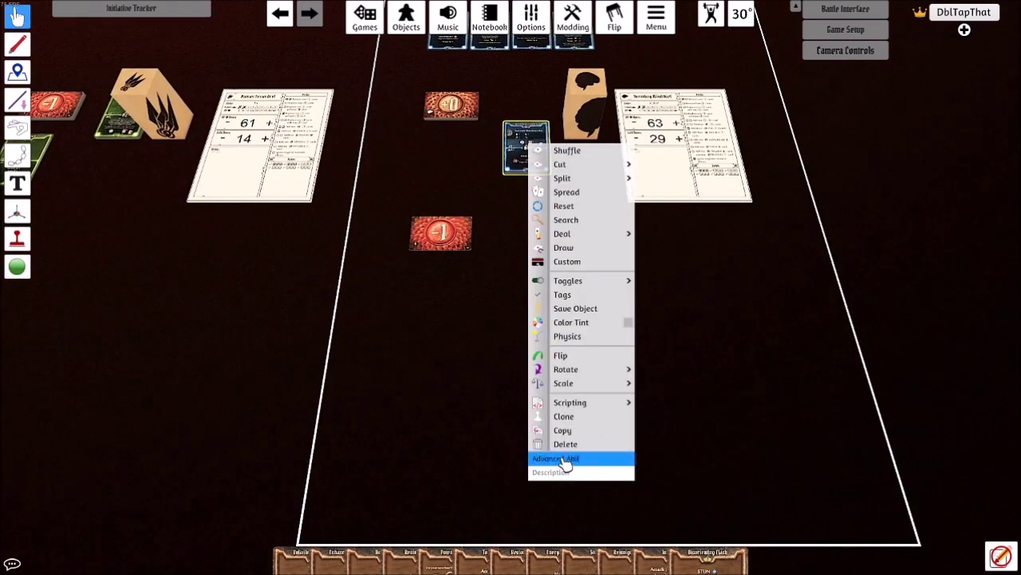
left_click(477, 444)
Step: Stack the loose green Human Scoundrel card onto the deck beside its character box and name the deck "Advanced Abilities"
key("a")
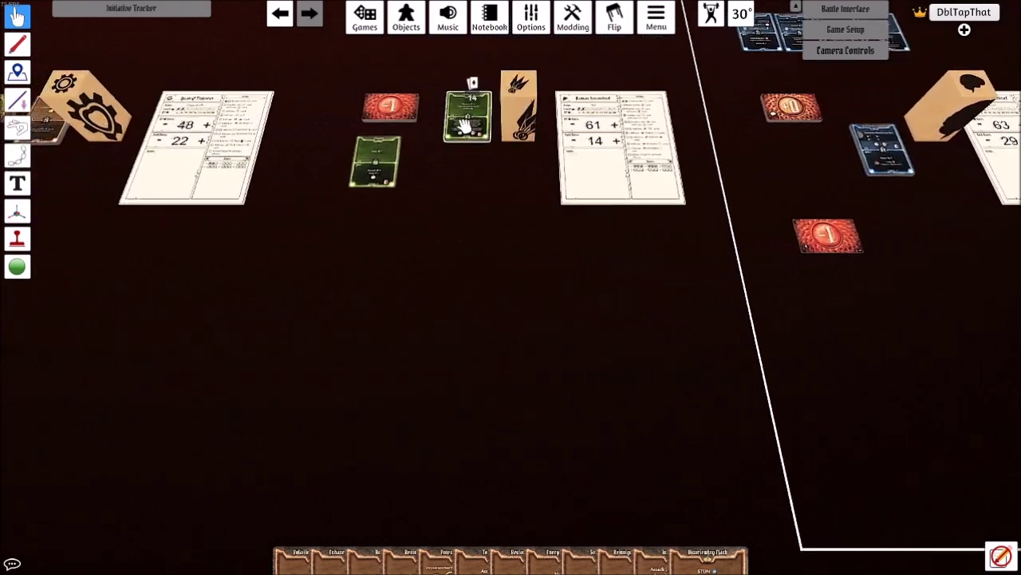
key("w")
key("a")
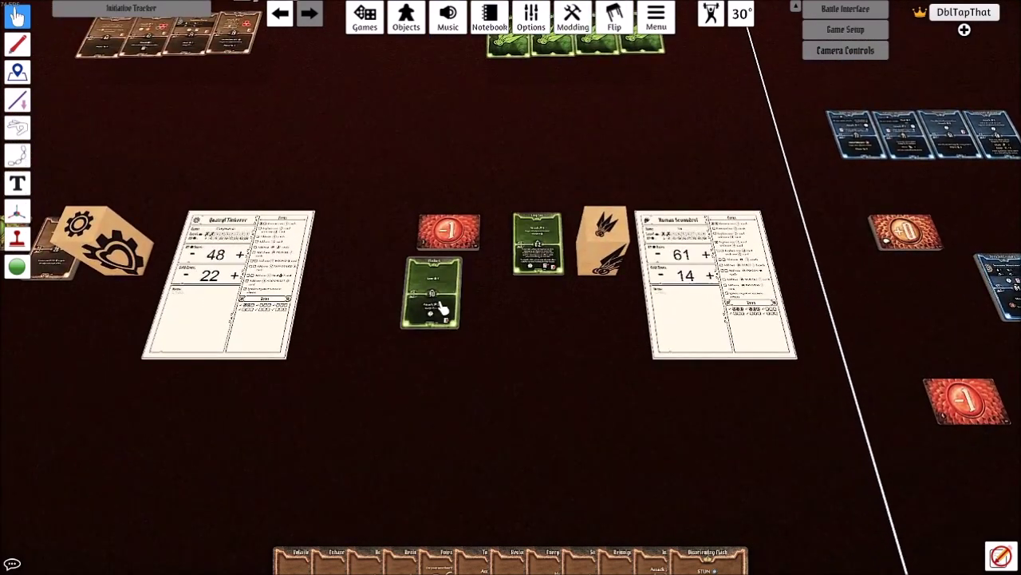
left_click_drag(443, 310, 539, 231)
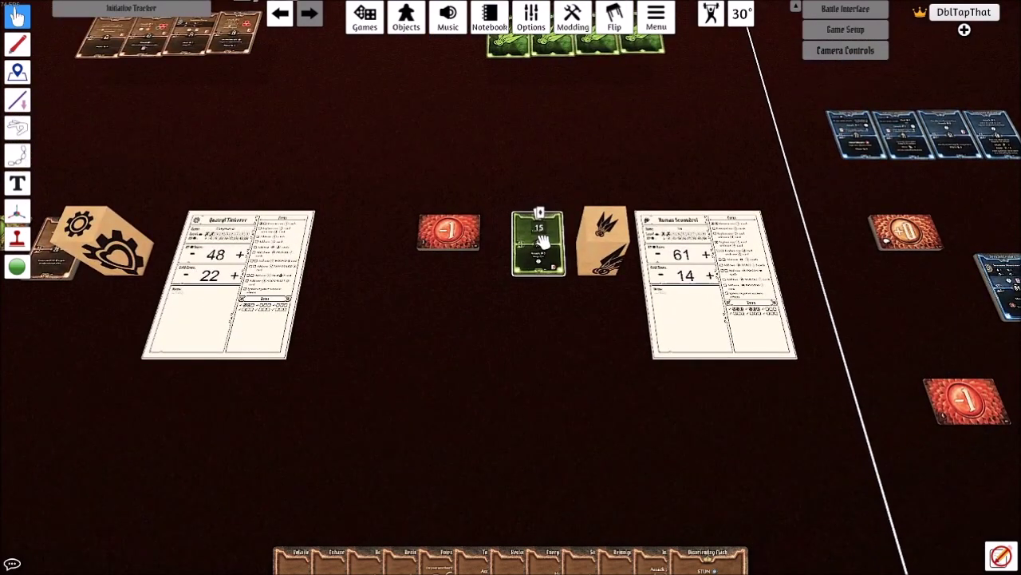
right_click(540, 239)
left_click(572, 554)
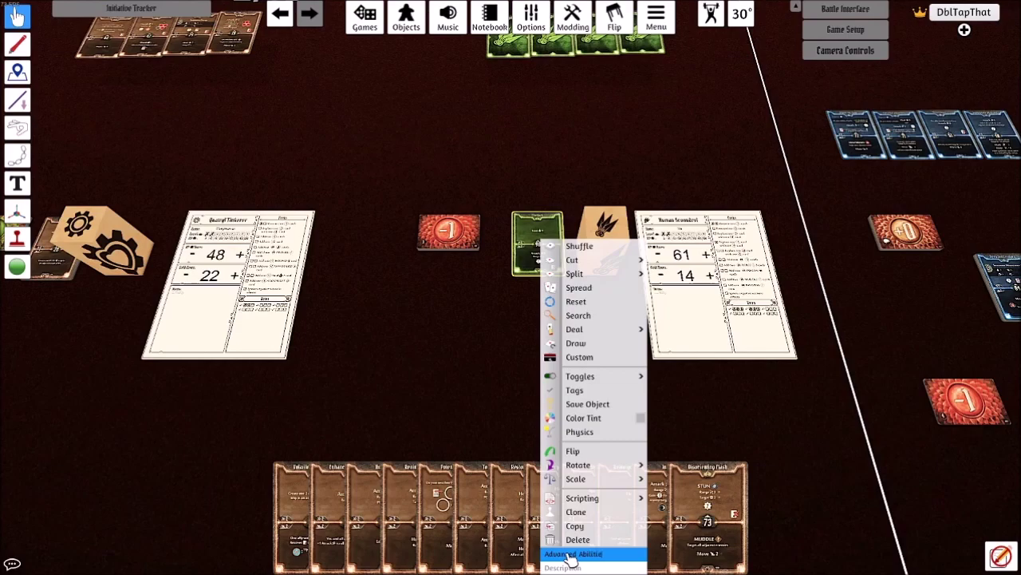
left_click(444, 368)
Step: Move the text "Finished 2 Crypt." from the Items area to the Notes area of the Inox Brute's character sheet
key("a")
scroll(452, 284, "down", 2)
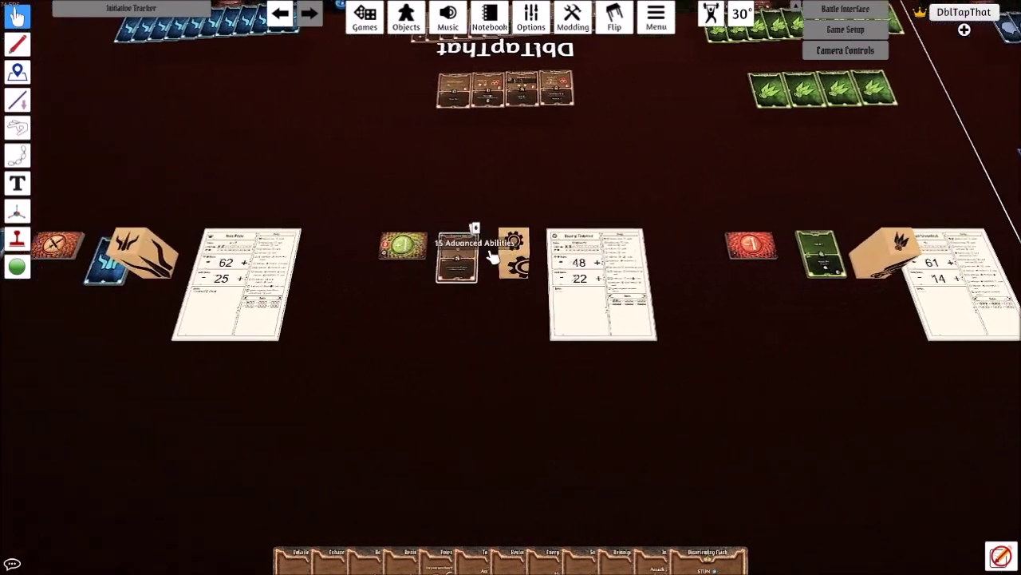
key("a")
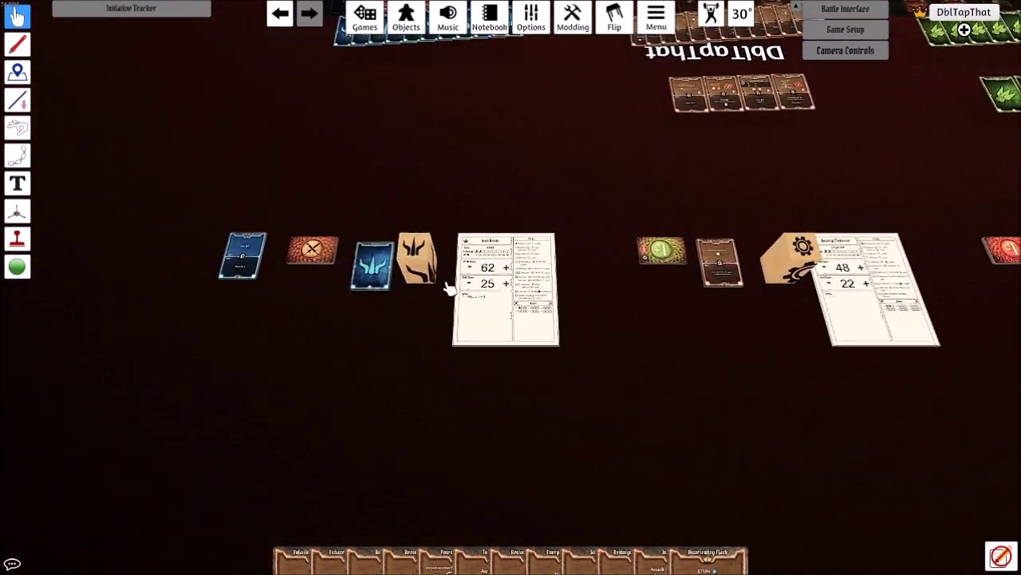
scroll(625, 354, "up", 2)
scroll(625, 354, "up", 5)
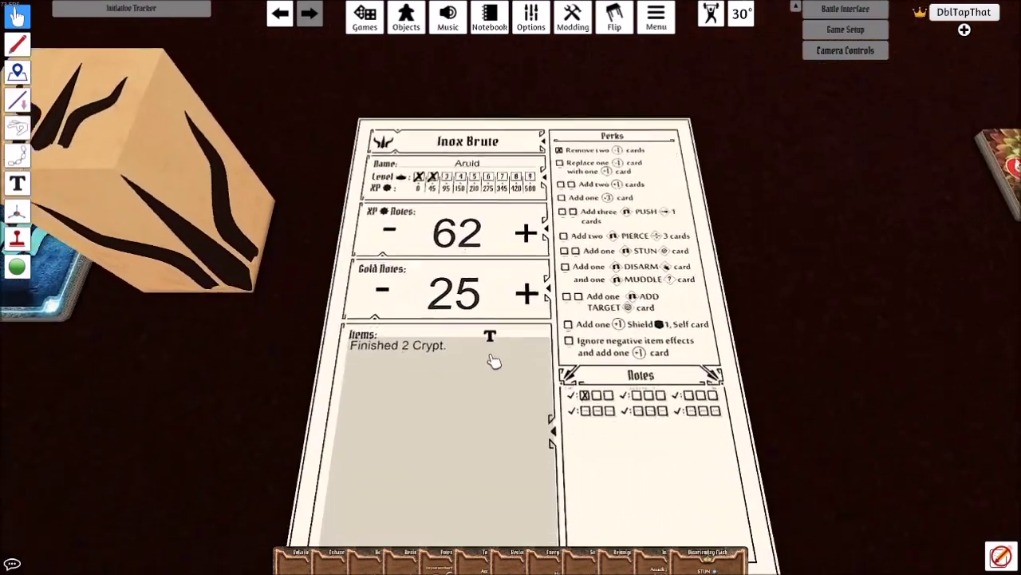
left_click(500, 317)
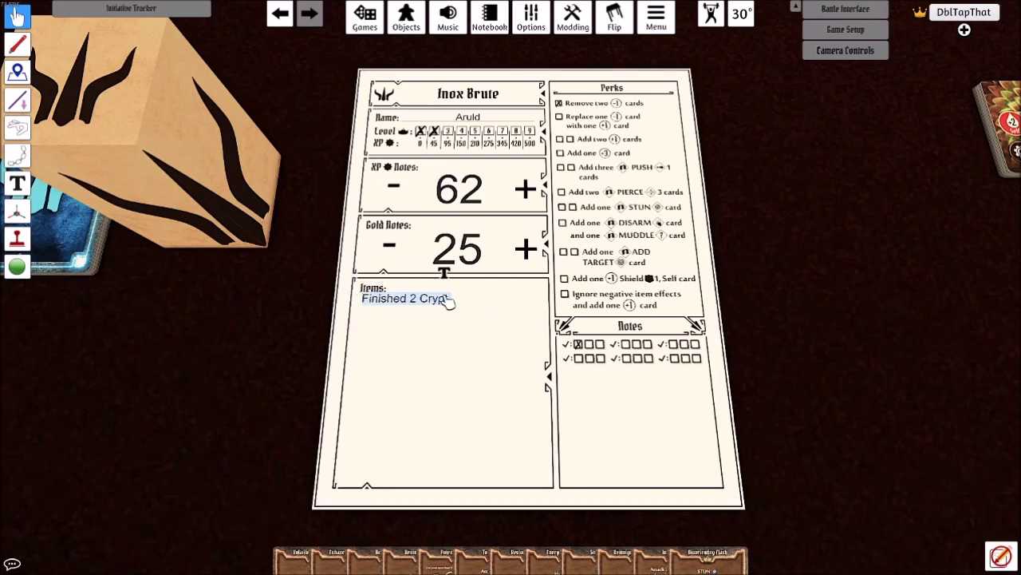
key("BackSpace")
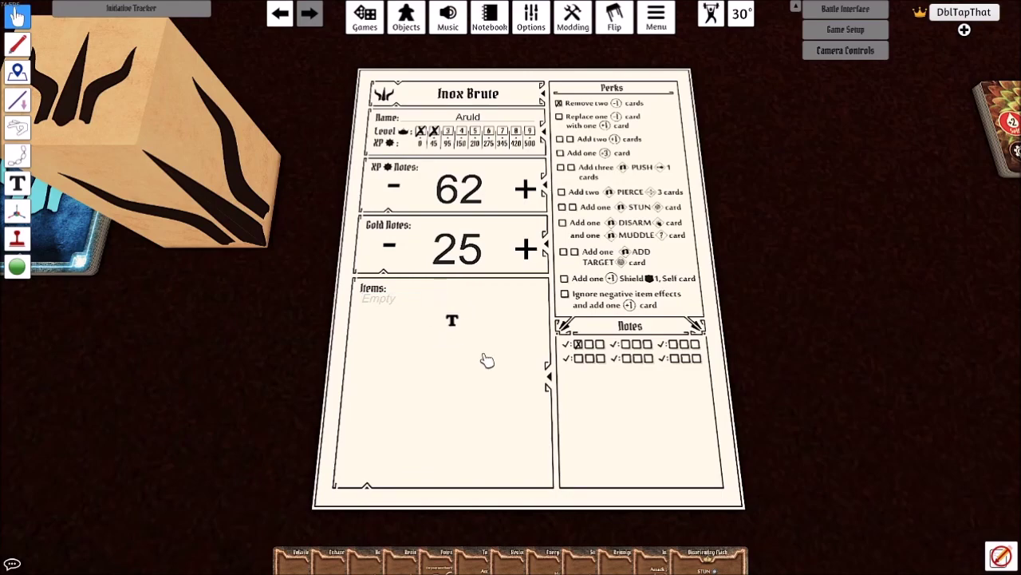
left_click(587, 387)
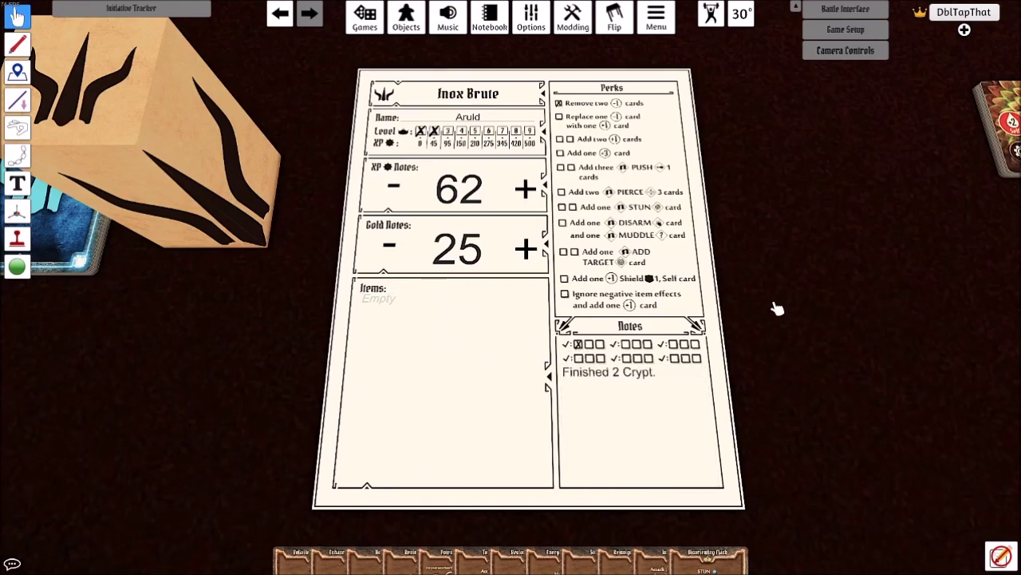
Step: Flip the Quatryl Tinkerer's character sheet to check the notes area on its back, and return it to the front
scroll(768, 304, "down", 5)
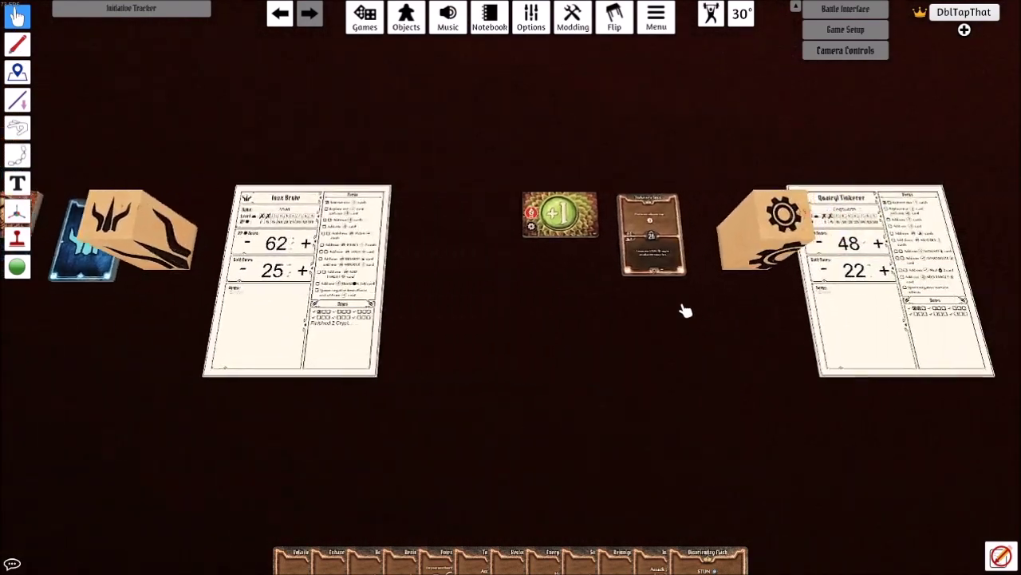
key("d")
scroll(695, 349, "up", 5)
key("d")
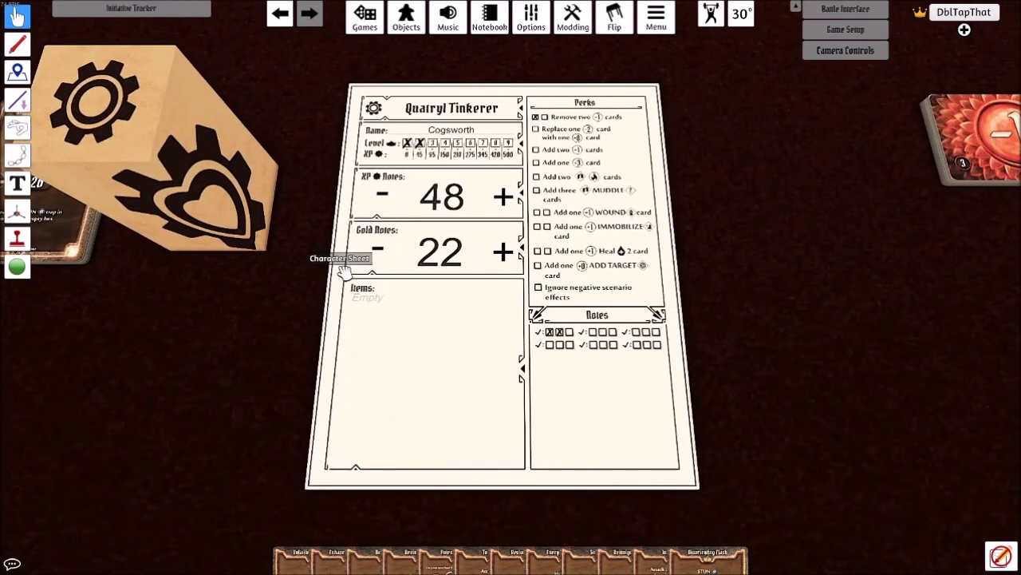
key("f")
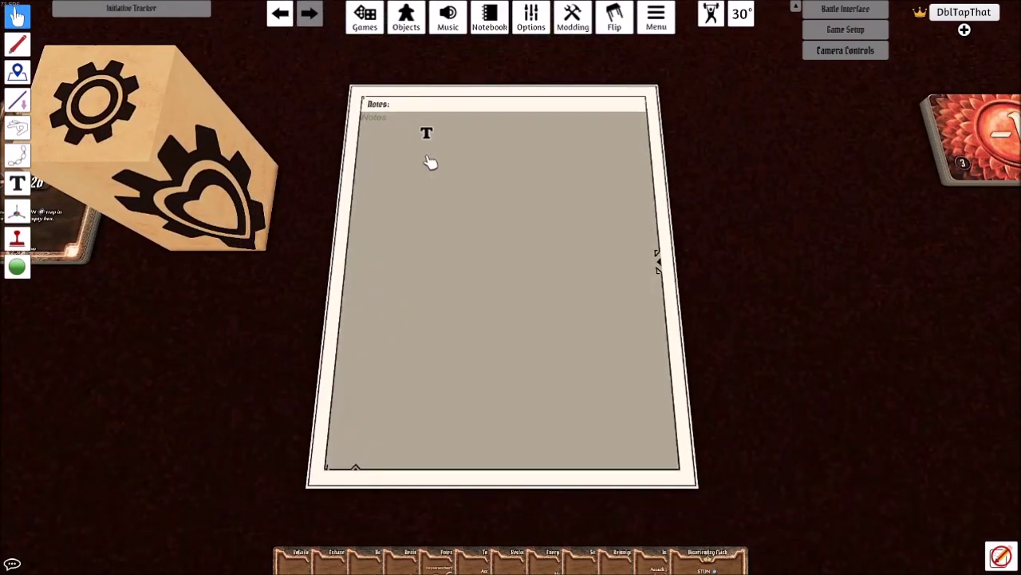
left_click(427, 160)
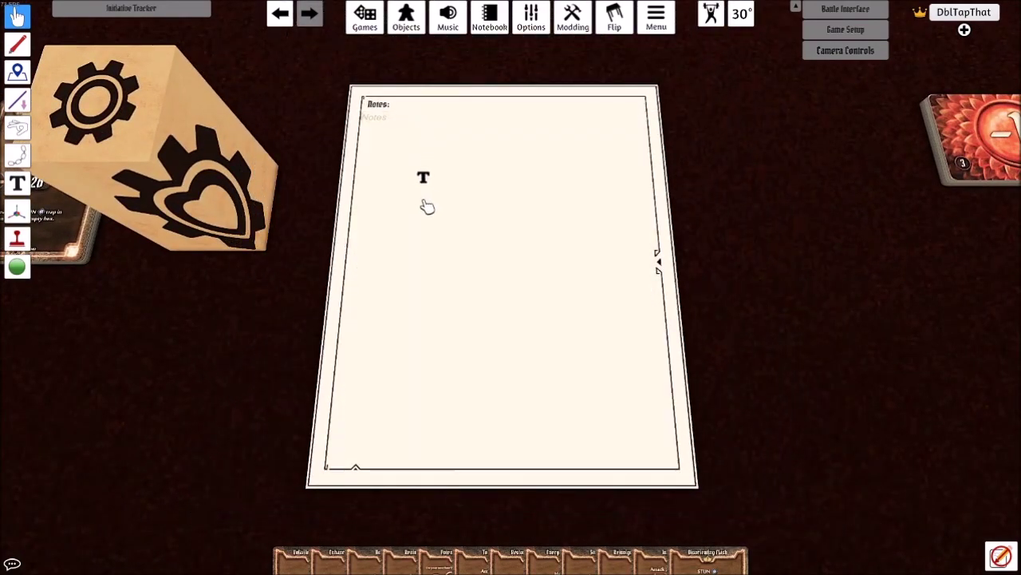
left_click(361, 194)
key("f")
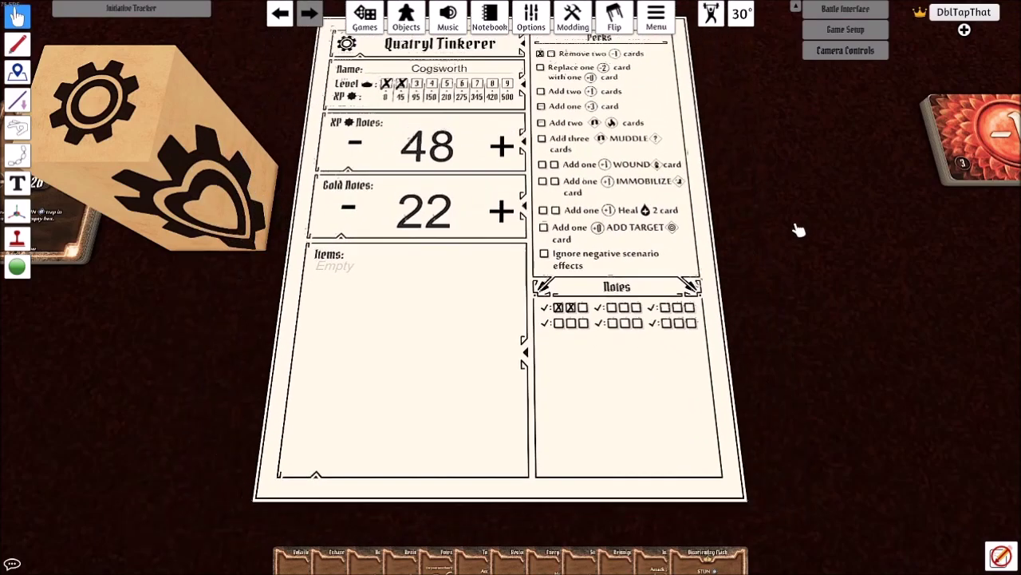
Step: Bring the whole table into view, from the character sheets up to the party sheet and the map
scroll(650, 263, "down", 4)
scroll(650, 263, "down", 8)
key("w")
key("d")
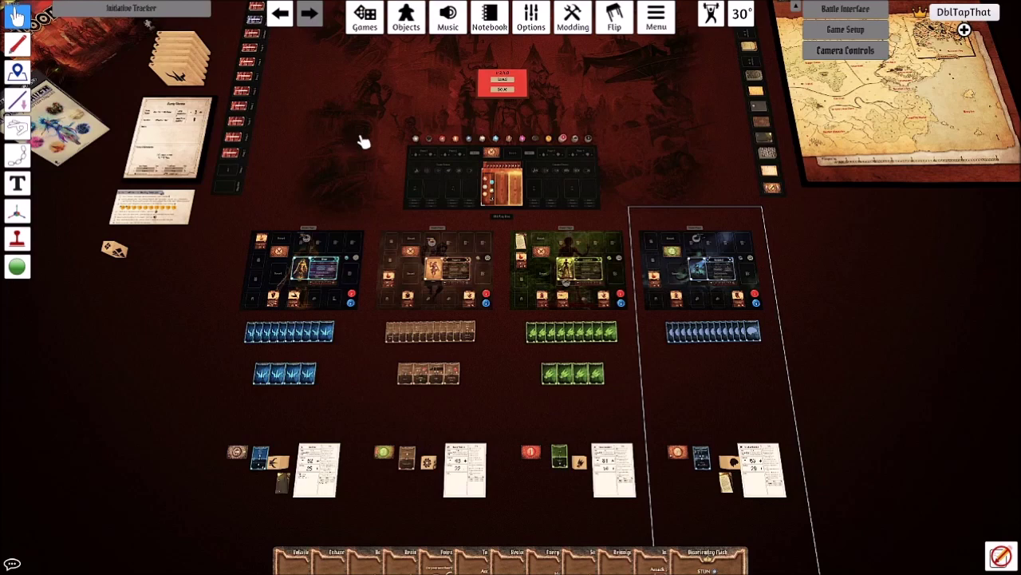
Step: Move the Opening Conditions card from below the party sheet to the free area below the Forgotten Circles box
key("a")
scroll(436, 211, "up", 2)
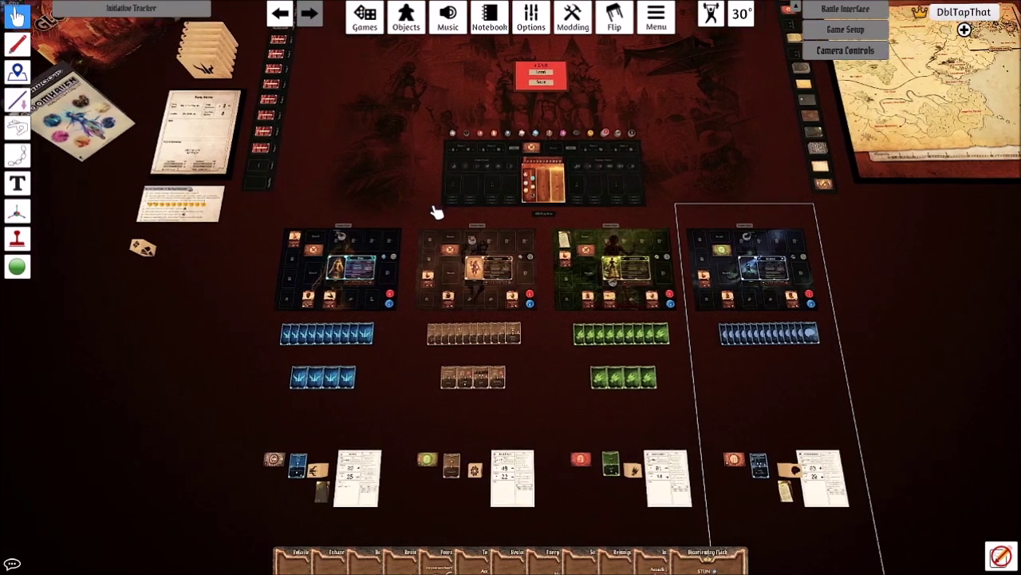
key("a")
key("a")
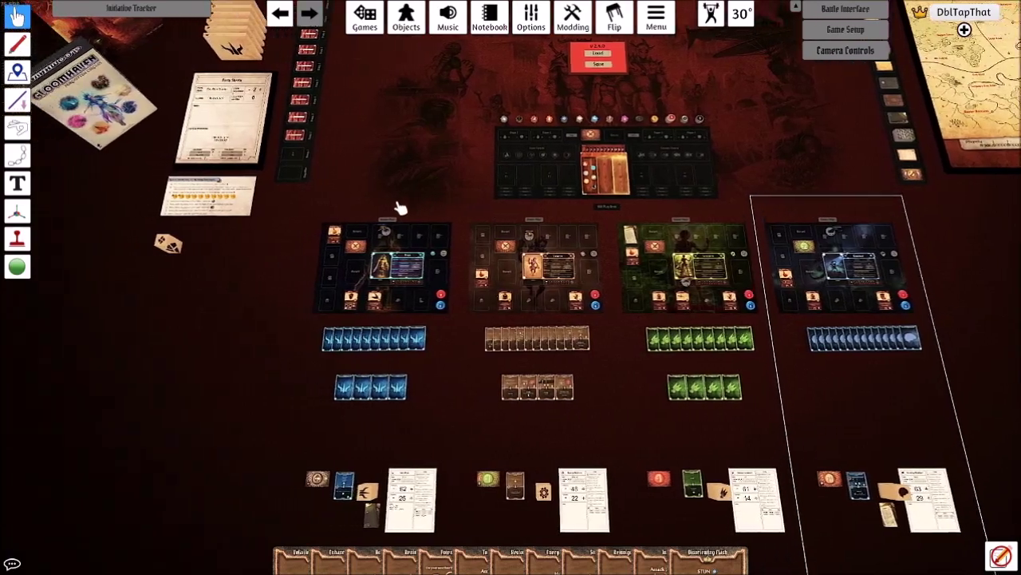
key("a")
key("w")
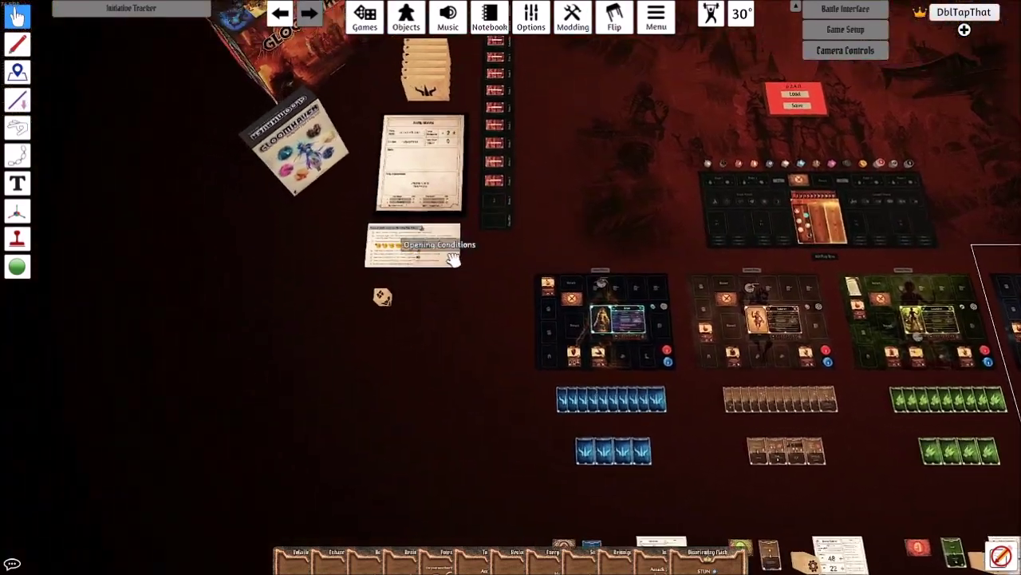
scroll(478, 250, "up", 4)
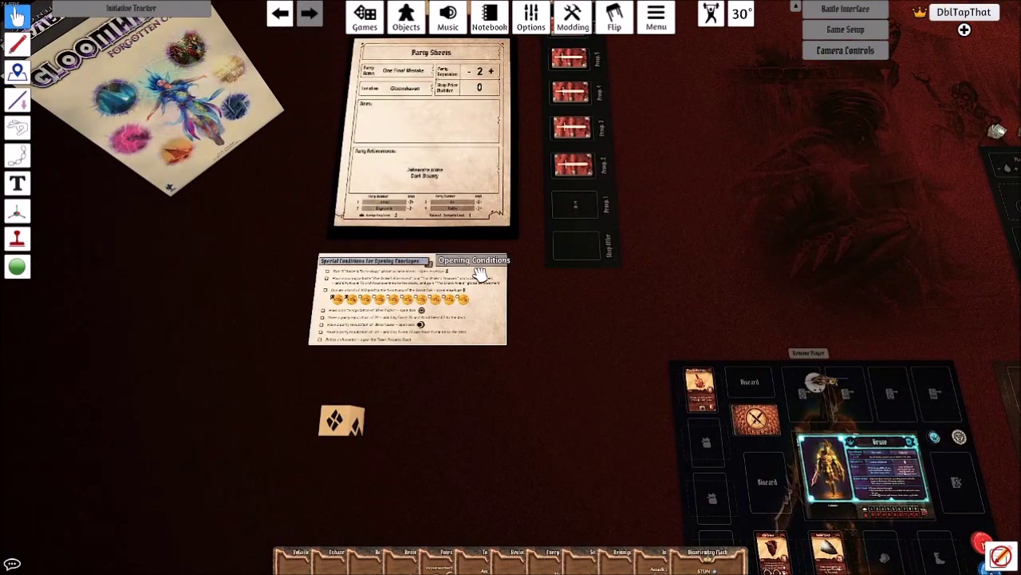
left_click_drag(496, 276, 259, 288)
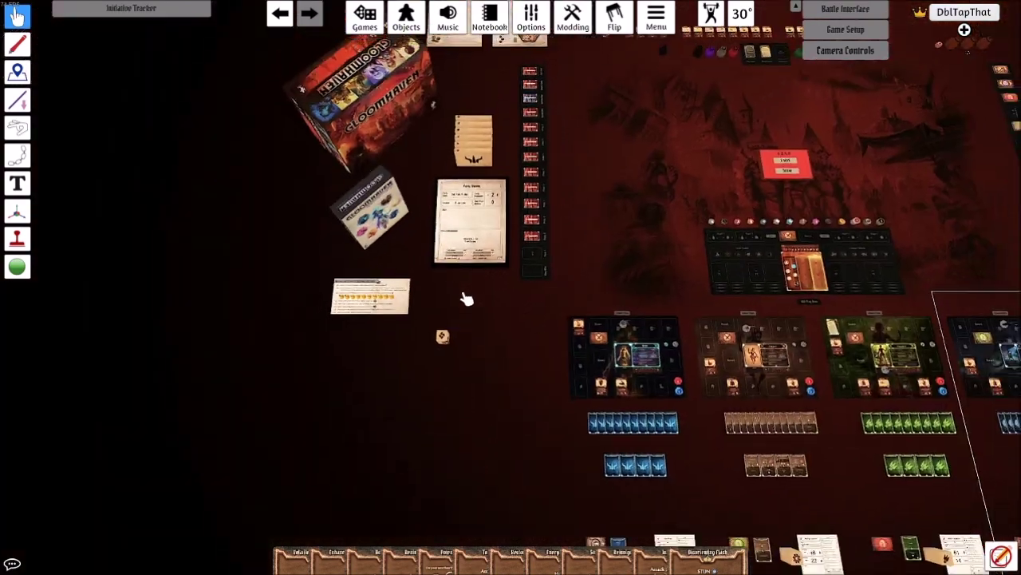
Step: Remove the Quatryl Tinkerer from the second play area, add an empty player mat there and load the Cragheart's box onto it
key("d")
key("s")
scroll(476, 246, "up", 2)
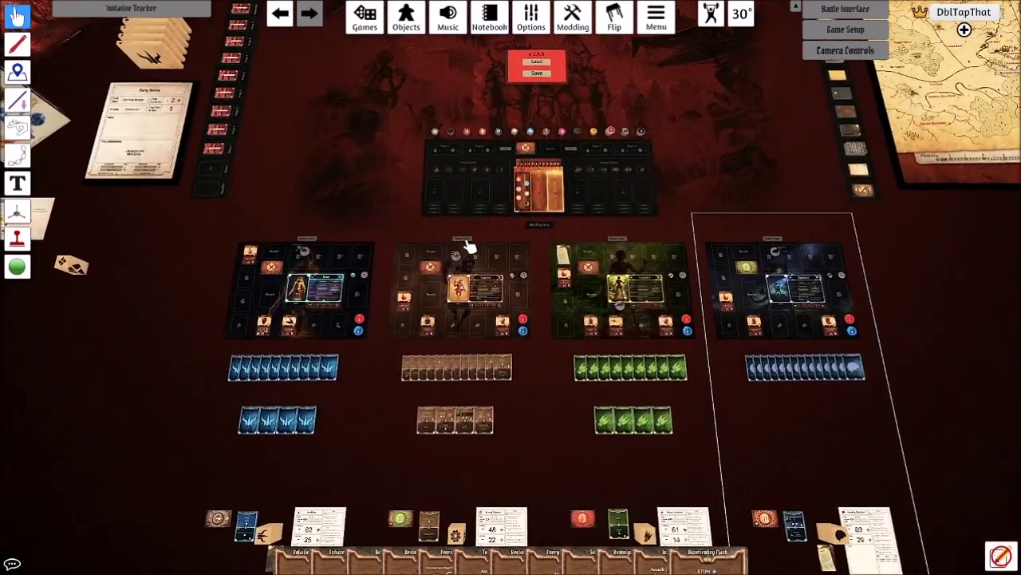
right_click(468, 242)
scroll(495, 308, "down", 3)
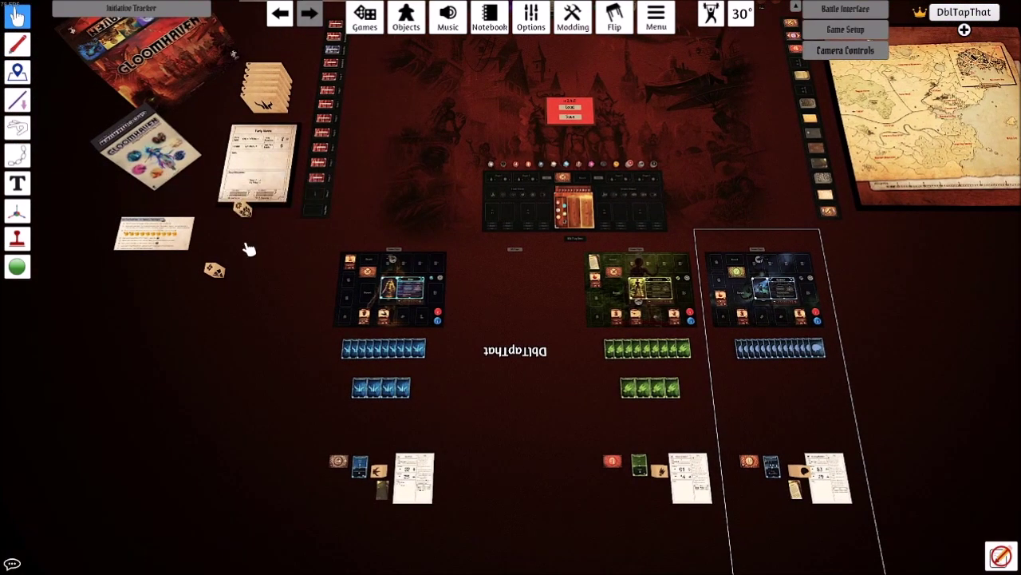
left_click(512, 251)
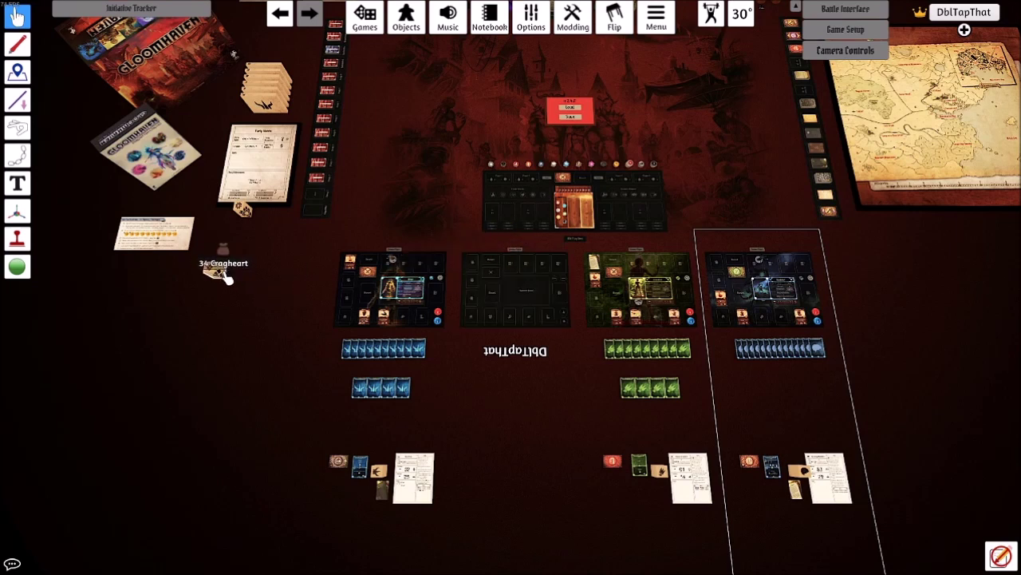
left_click_drag(226, 275, 450, 284)
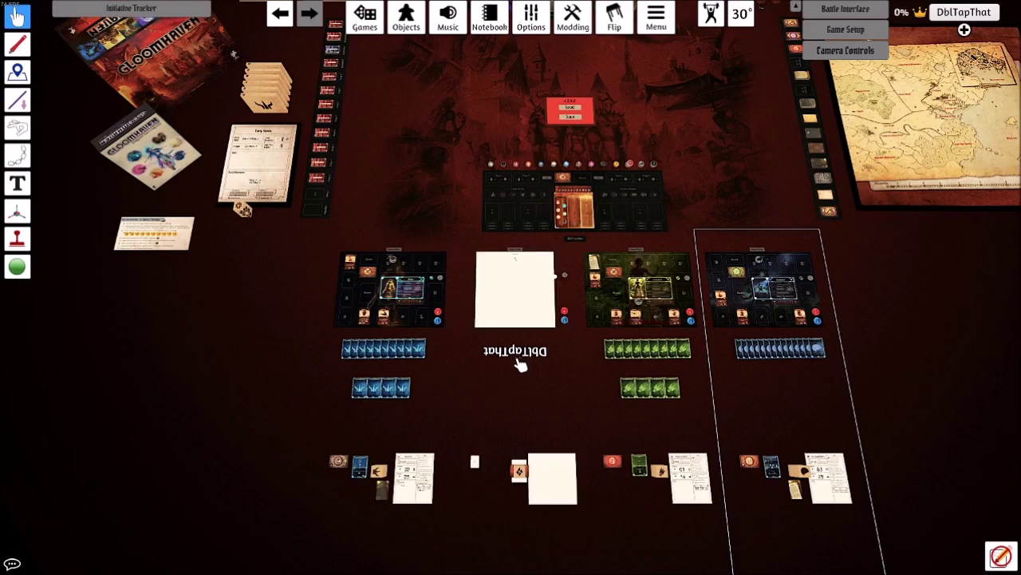
Step: Move the Cragheart's green ability deck off the attack modifier deck into the gap beside the character box
scroll(511, 334, "up", 5)
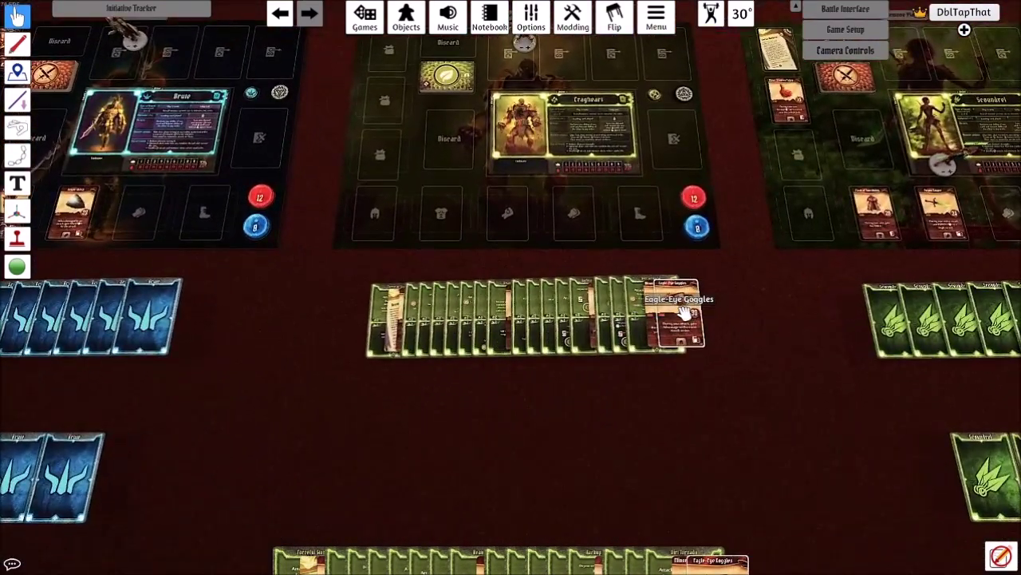
scroll(615, 360, "down", 5)
scroll(615, 290, "up", 4)
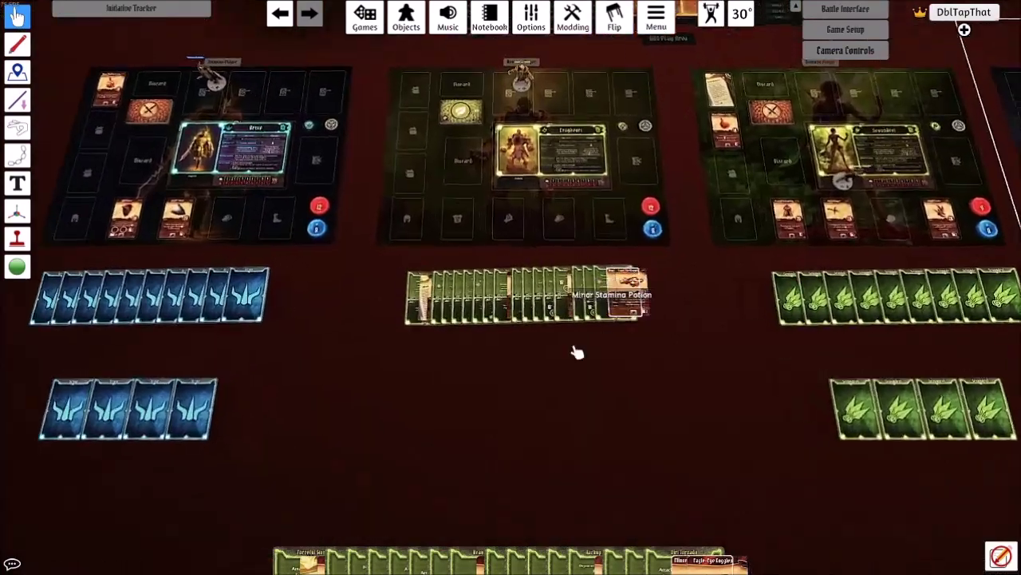
scroll(577, 352, "down", 5)
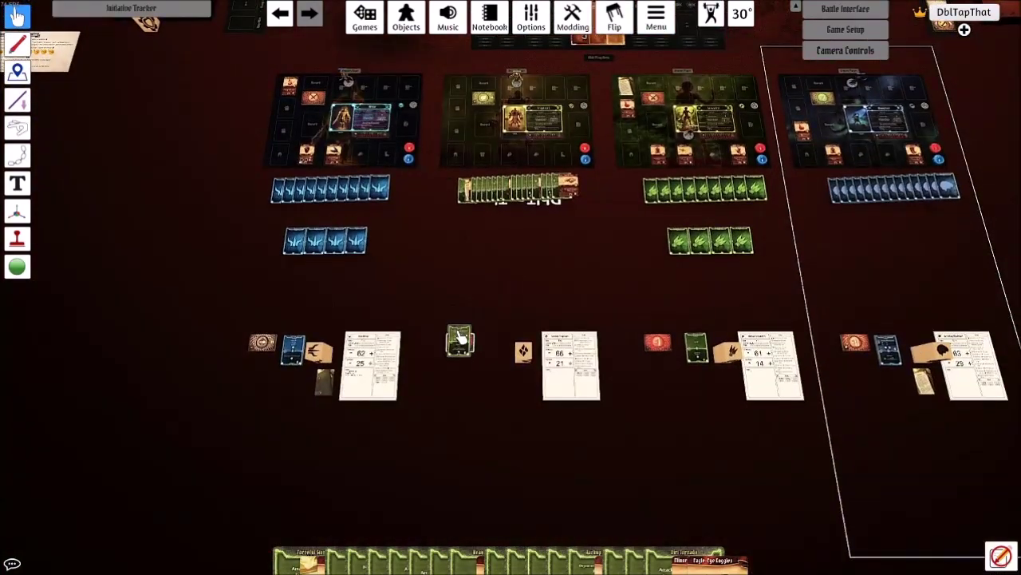
left_click_drag(460, 339, 493, 342)
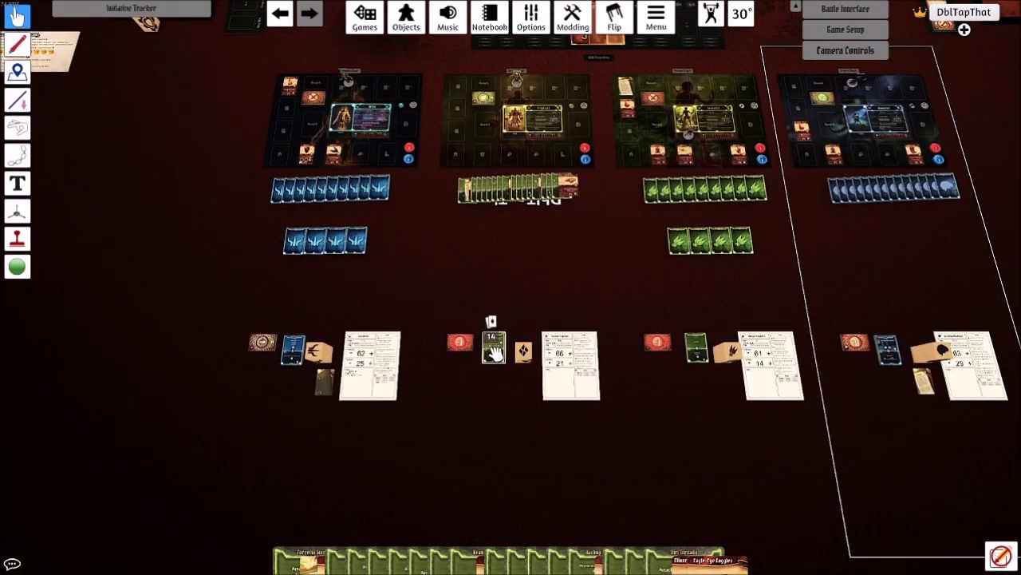
Step: Place the Cragheart's Eagle-Eye Goggles, potion, boots, armor and Heater Shield from the fanned cards into their matching mat slots
scroll(609, 274, "up", 6)
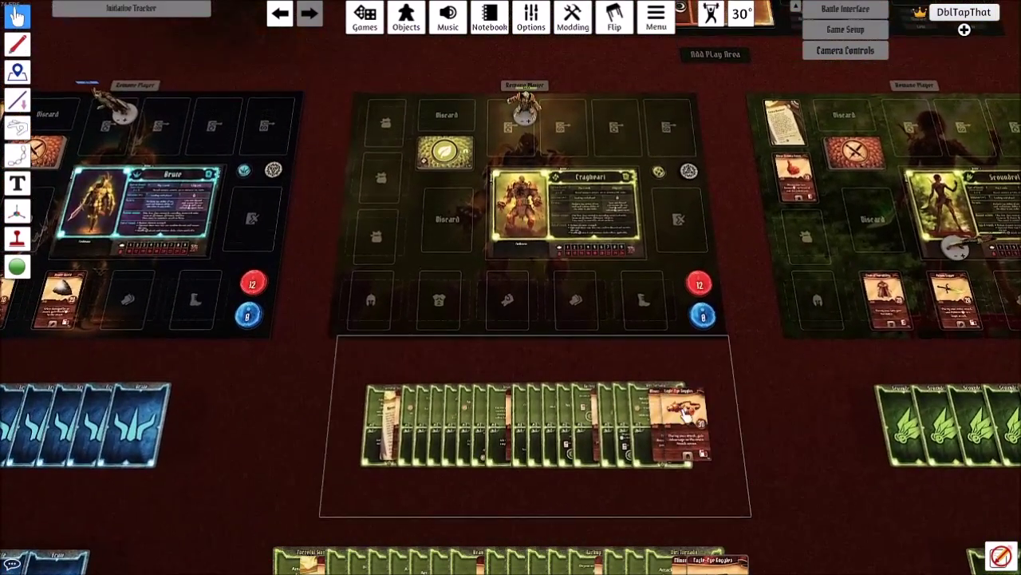
left_click_drag(684, 413, 404, 296)
left_click_drag(683, 411, 380, 220)
left_click_drag(405, 422, 638, 296)
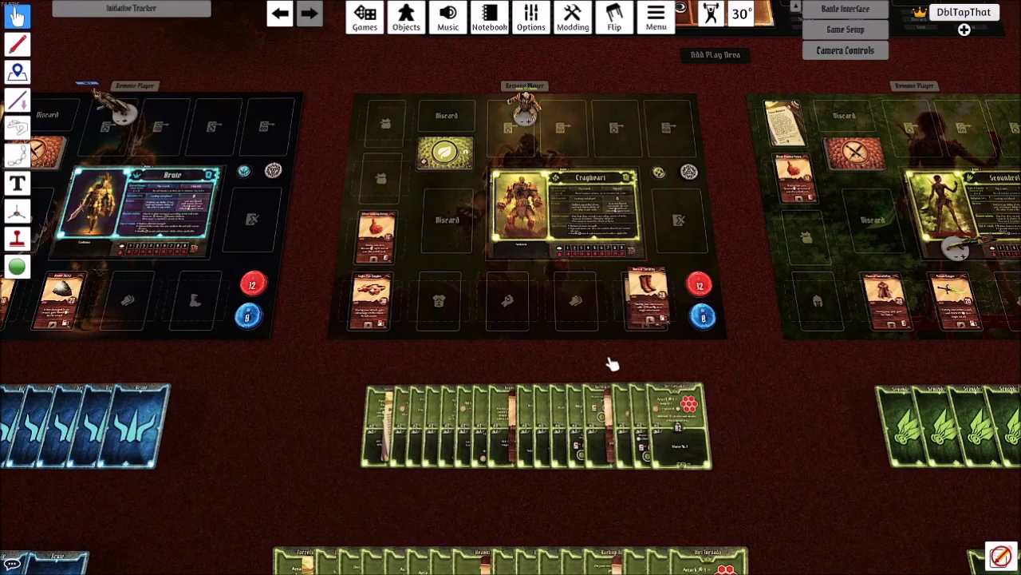
left_click_drag(606, 415, 439, 300)
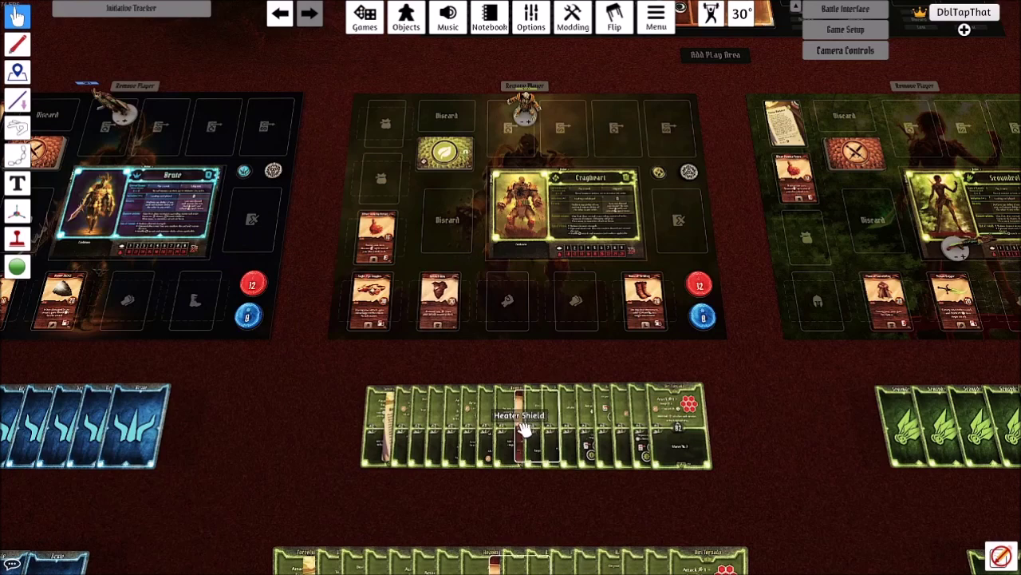
left_click_drag(524, 429, 503, 303)
Step: Enlarge the Forceful Storm card to check its enhancement, and pack the Cragheart back into its box
key("alt")
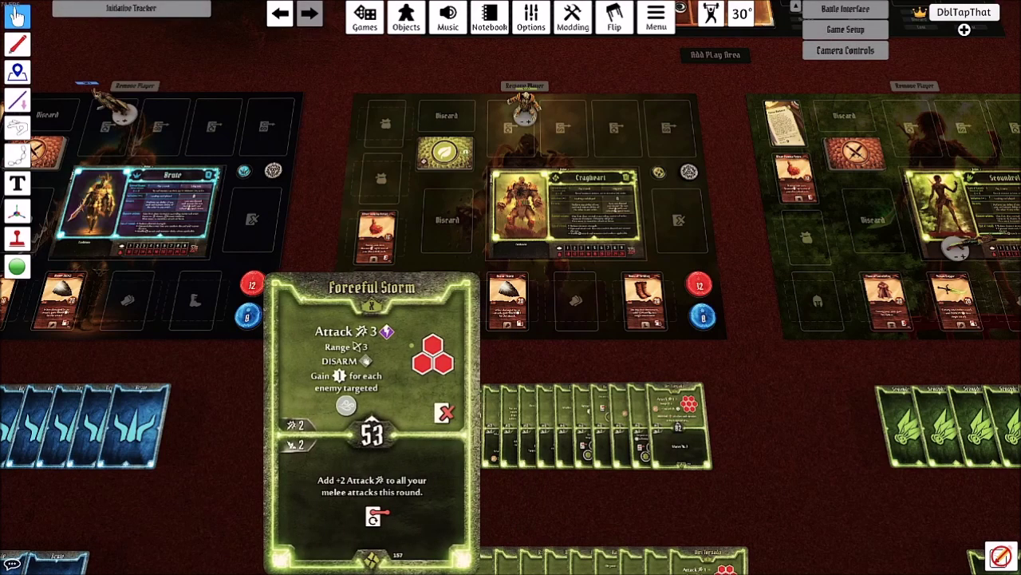
scroll(415, 394, "down", 10)
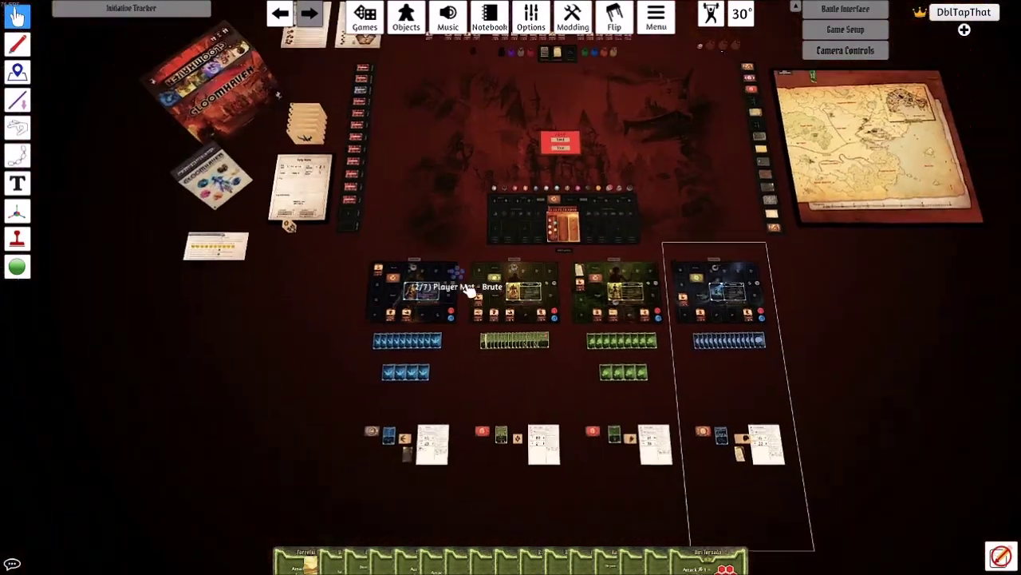
right_click(515, 305)
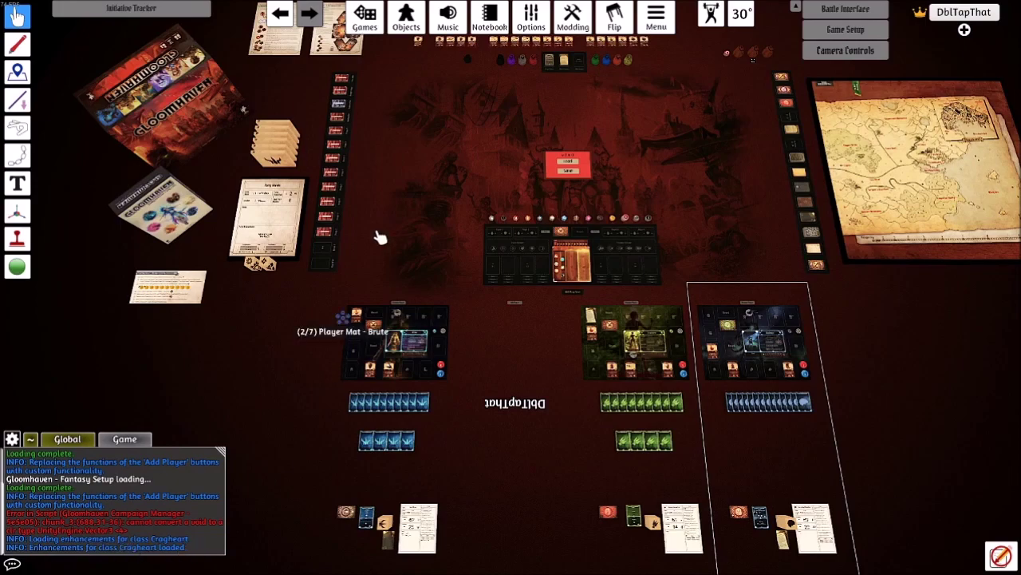
scroll(391, 223, "up", 10)
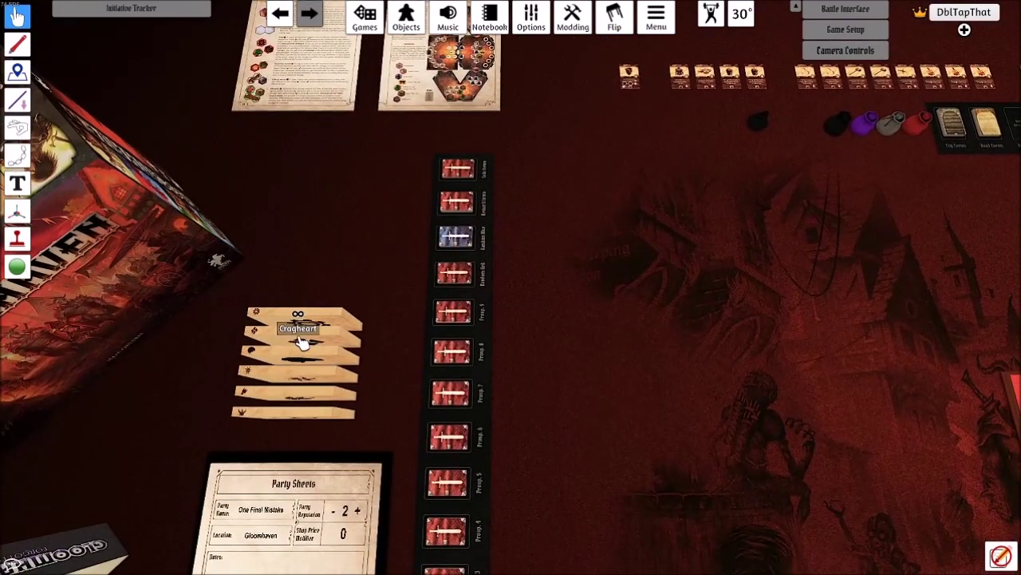
scroll(303, 339, "down", 10)
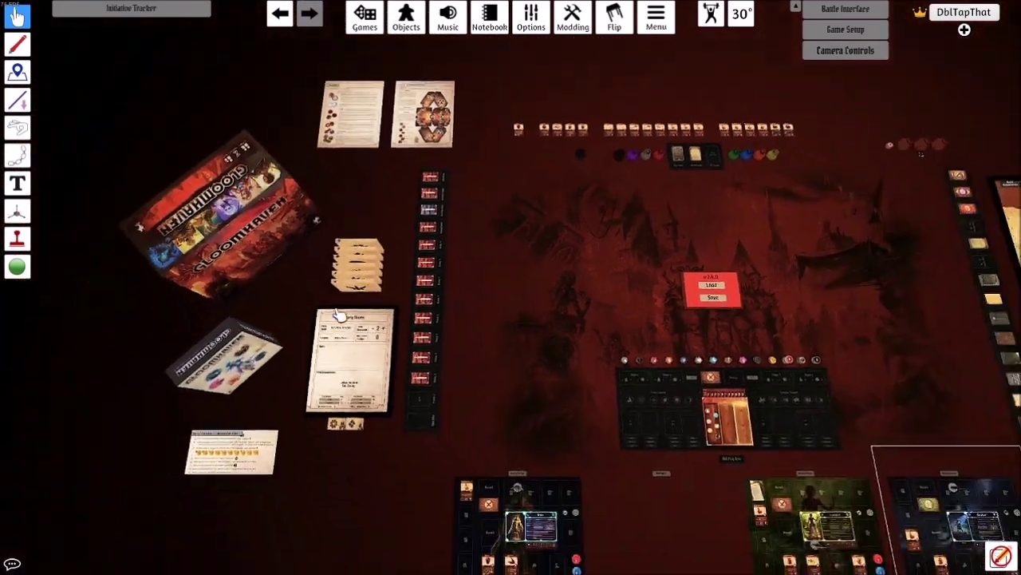
Step: Load the Quatryl Tinkerer's box from below the party sheet onto the empty player mat in the second play area
key("s")
key("d")
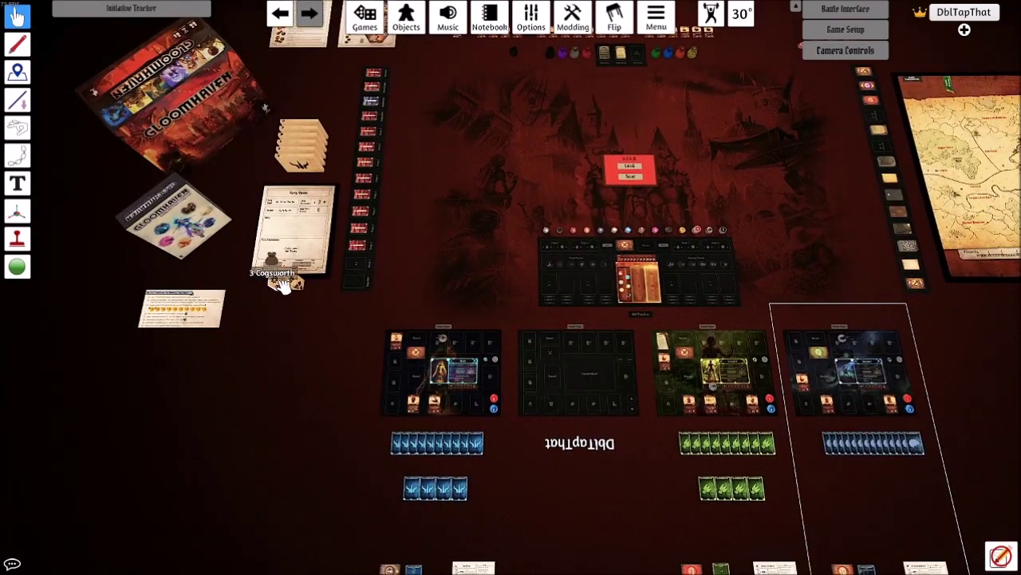
left_click_drag(279, 287, 576, 369)
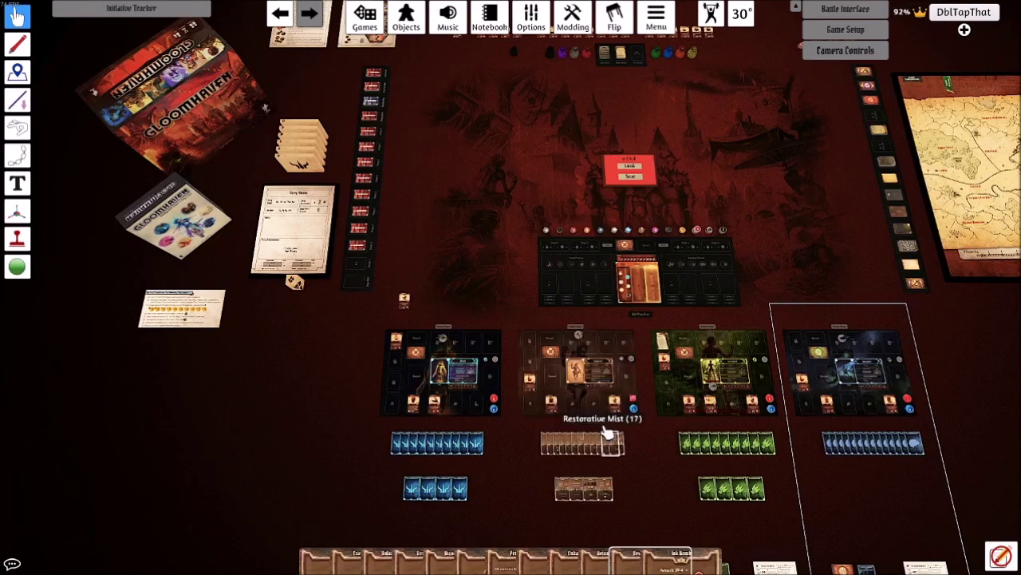
Step: Save the current game progress with the Campaign Manager v 2.4.0
scroll(638, 427, "down", 3)
key("d")
key("s")
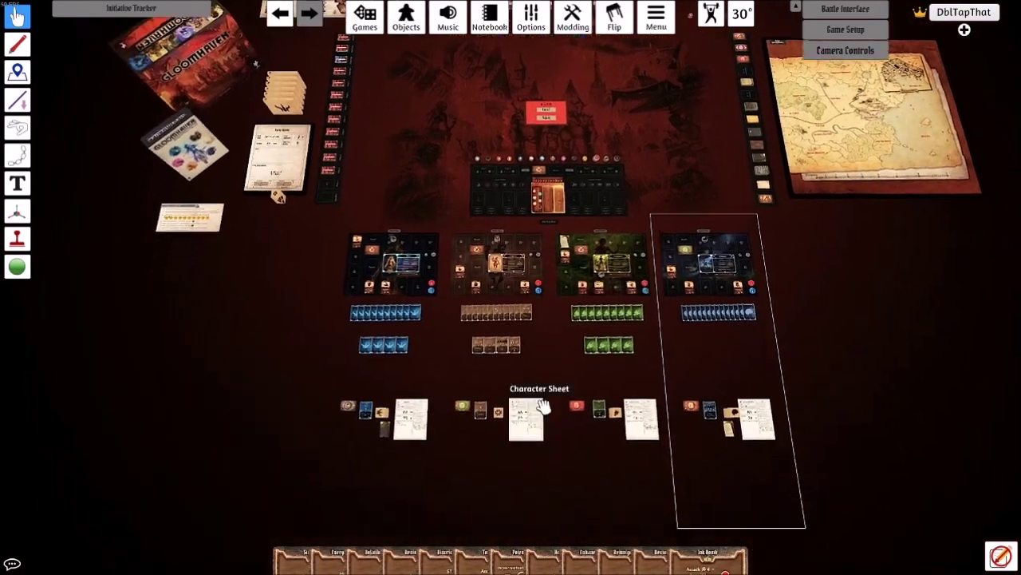
scroll(543, 407, "up", 2)
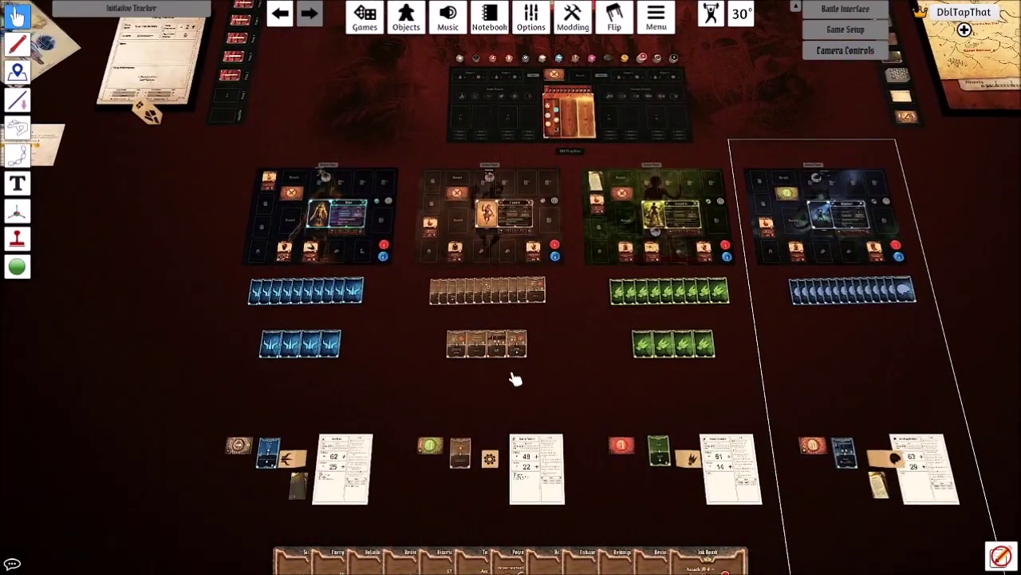
key("w")
key("d")
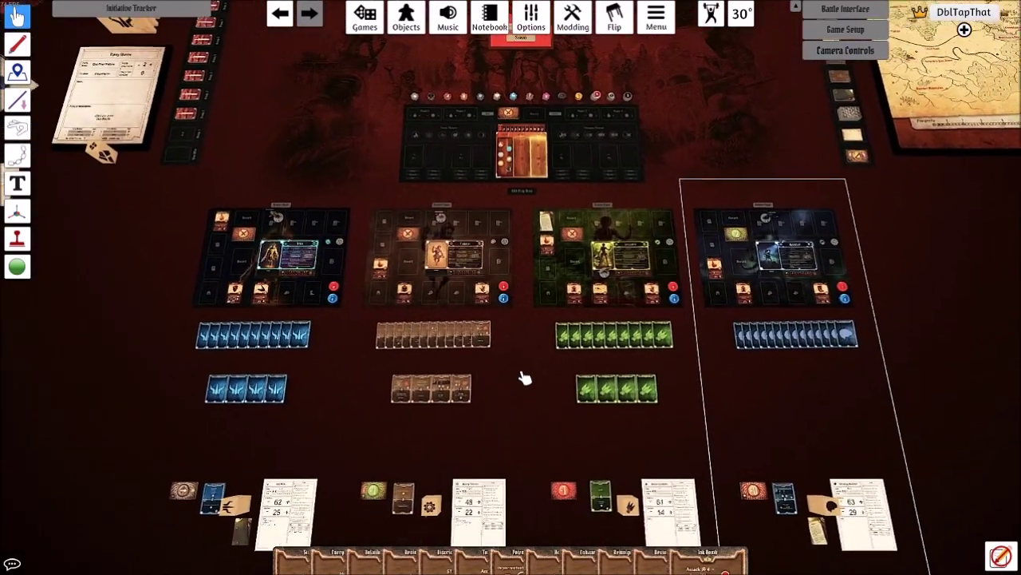
scroll(523, 378, "down", 2)
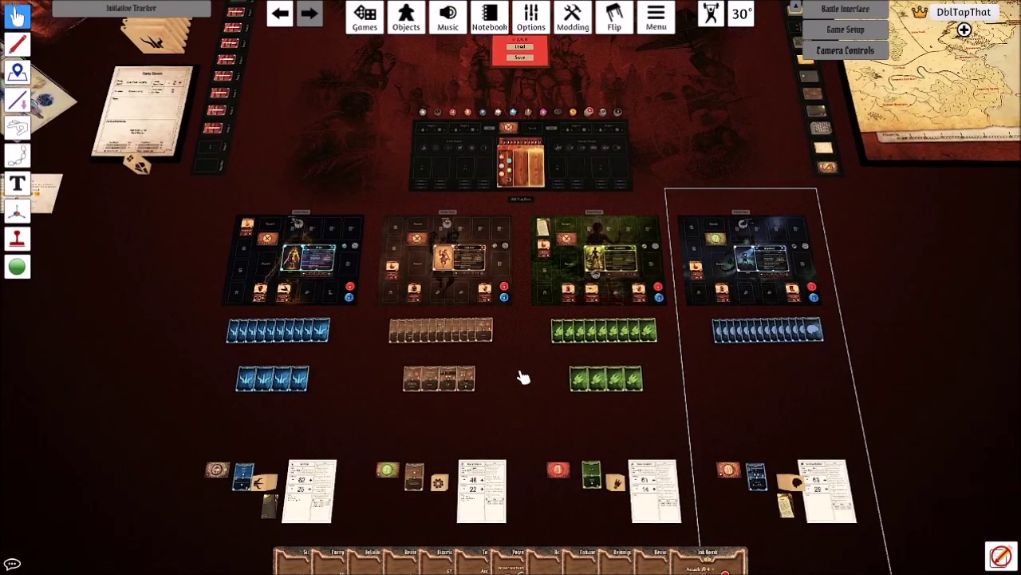
key("w")
scroll(550, 153, "up", 4)
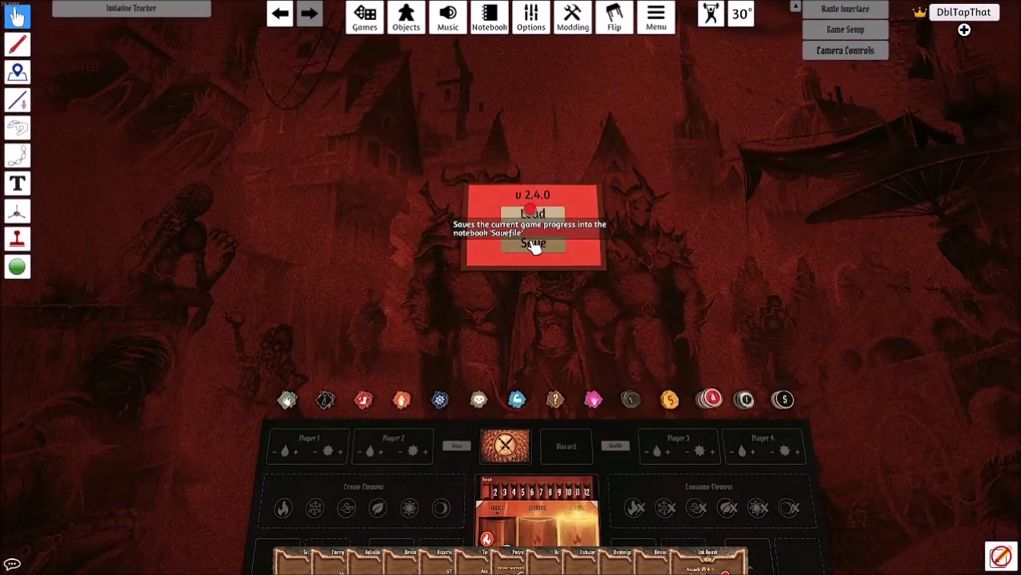
scroll(698, 205, "down", 4)
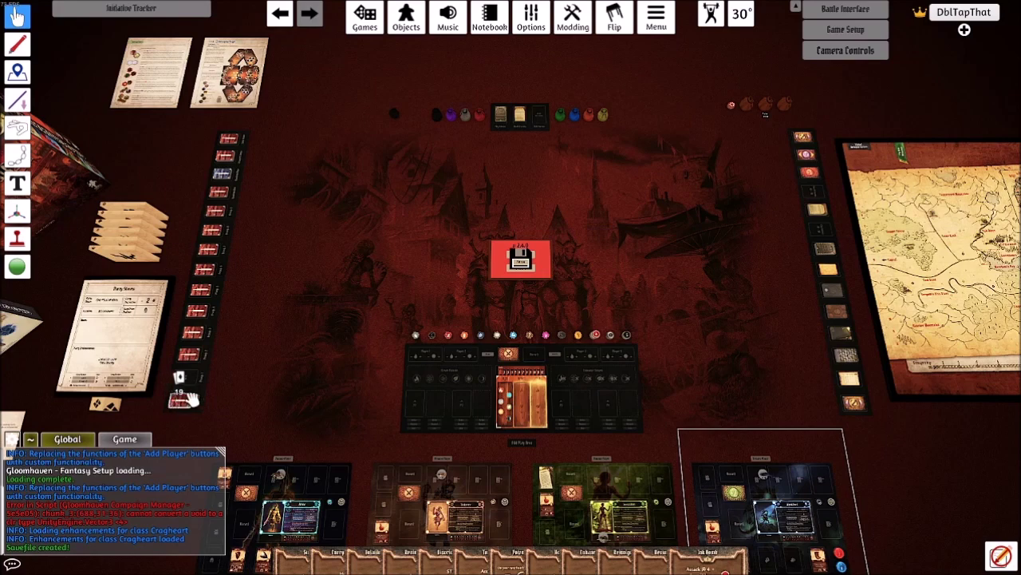
Step: Move the save disk off the Campaign Manager, create a notebook entry from its contents and open that entry
scroll(507, 281, "up", 8)
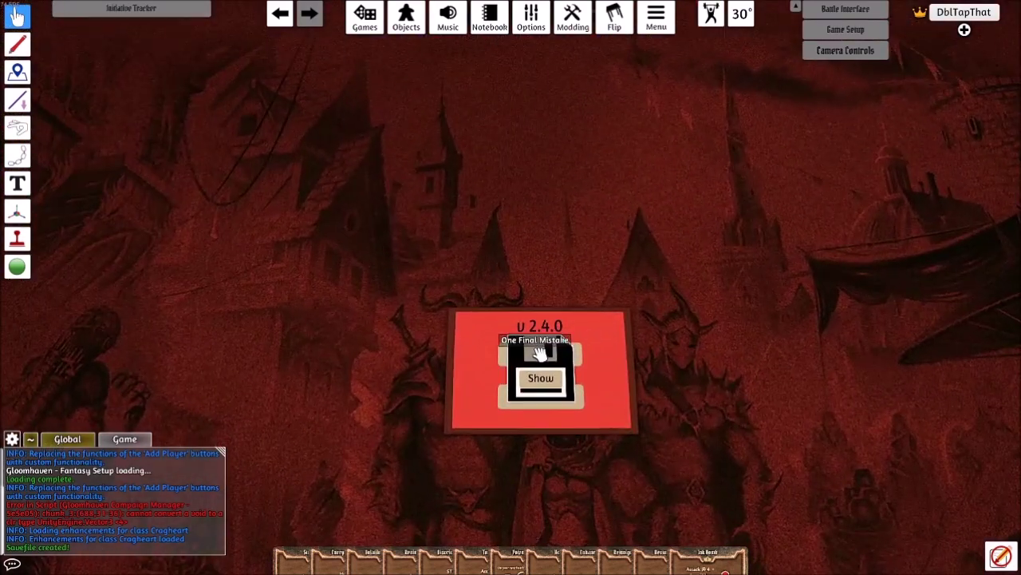
left_click_drag(536, 335, 533, 243)
key("w")
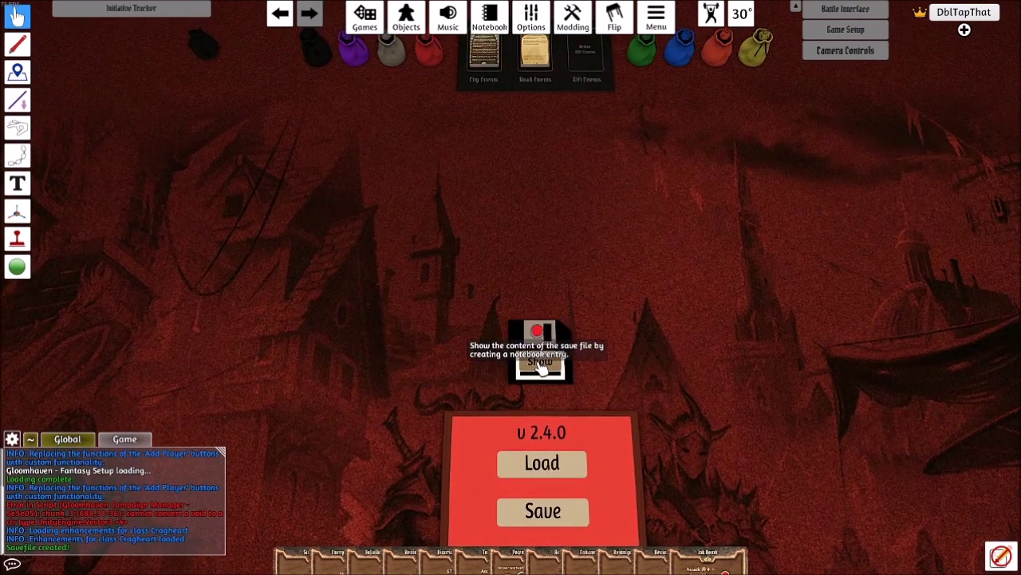
left_click(490, 16)
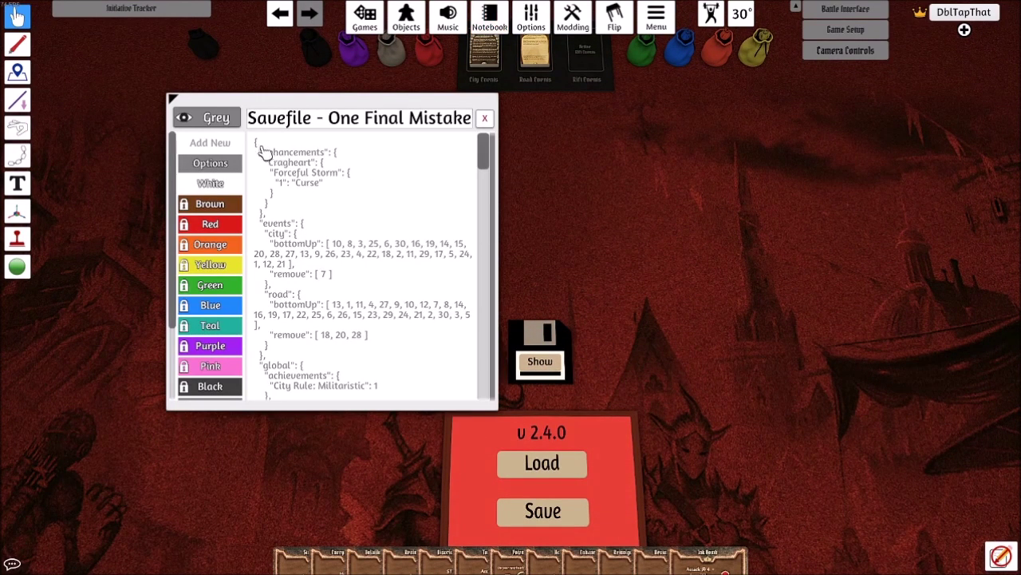
Step: Review the "Savefile - One Final Mistake" entry from the enhancements and events through to the unlocked items and treasures
left_click_drag(263, 151, 351, 363)
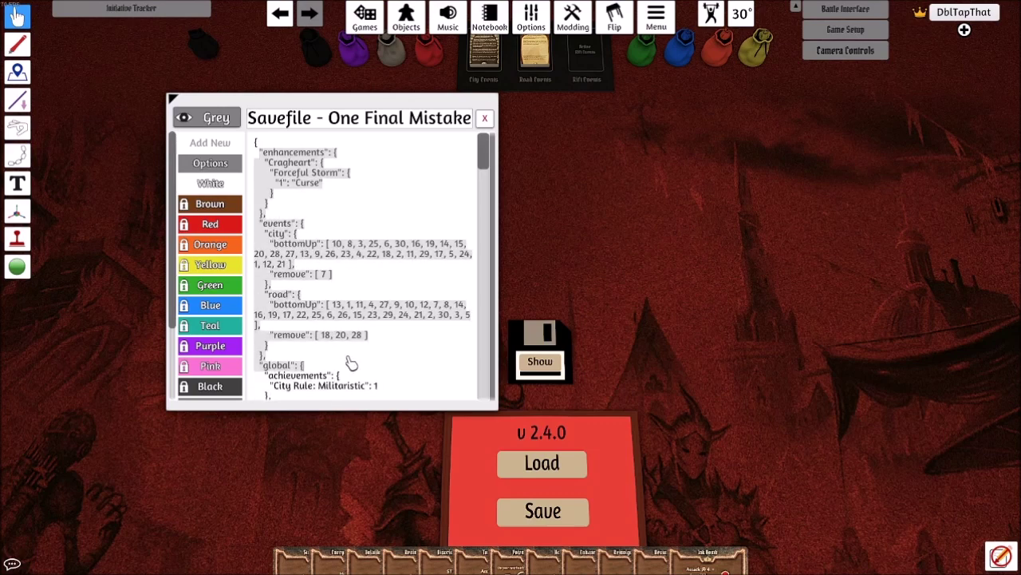
scroll(353, 335, "down", 15)
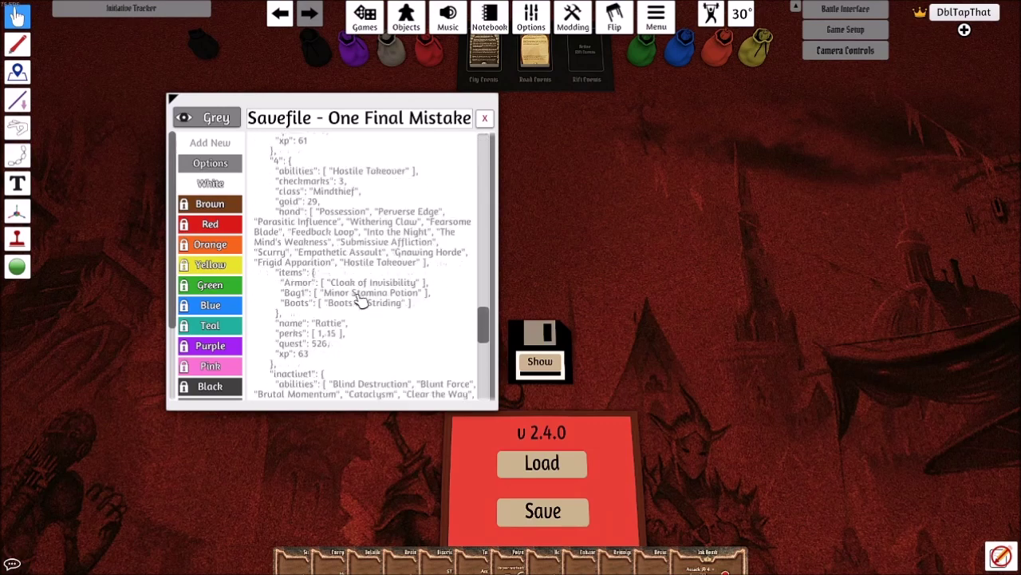
scroll(361, 299, "down", 10)
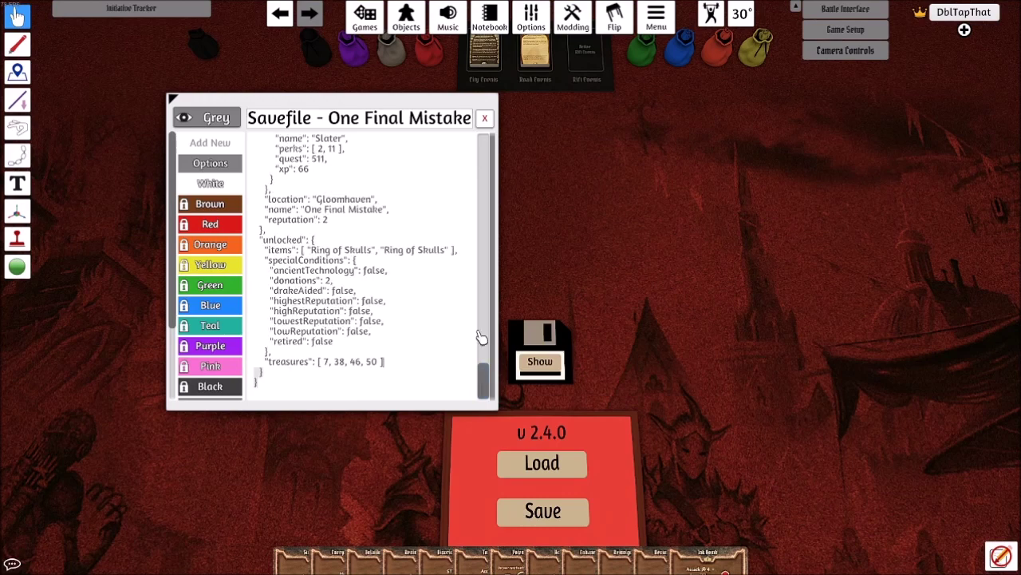
Step: Recheck the "Savefile - One Final Mistake" entry's event decks, scenarios, options and party characters, and close the notebook
scroll(434, 319, "up", 10)
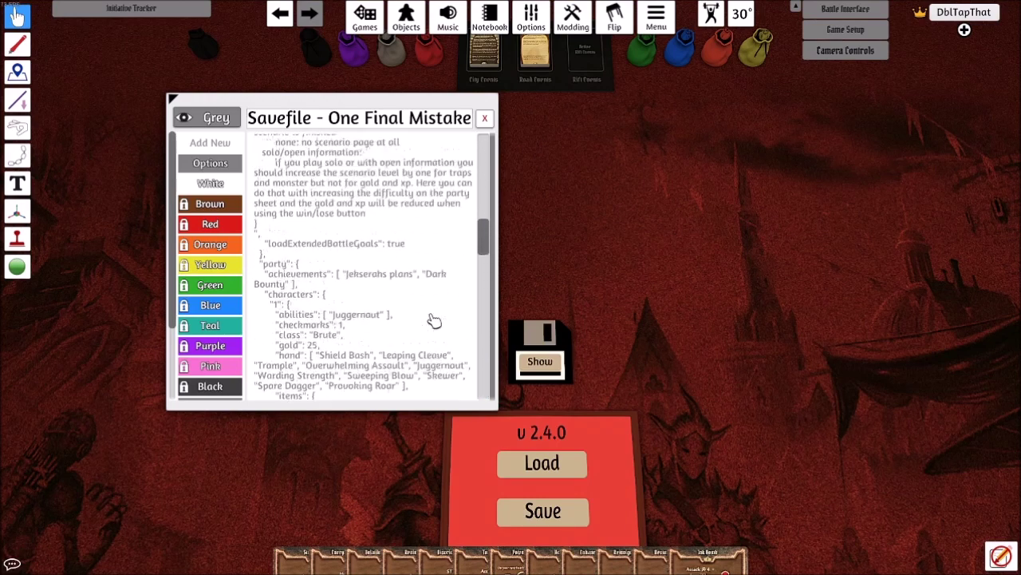
scroll(383, 296, "up", 10)
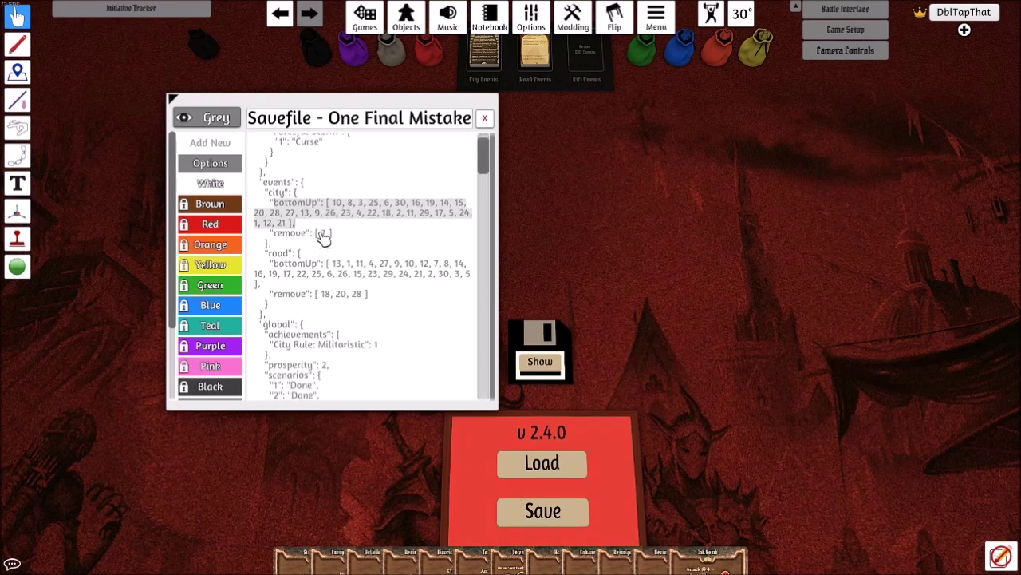
scroll(317, 250, "down", 5)
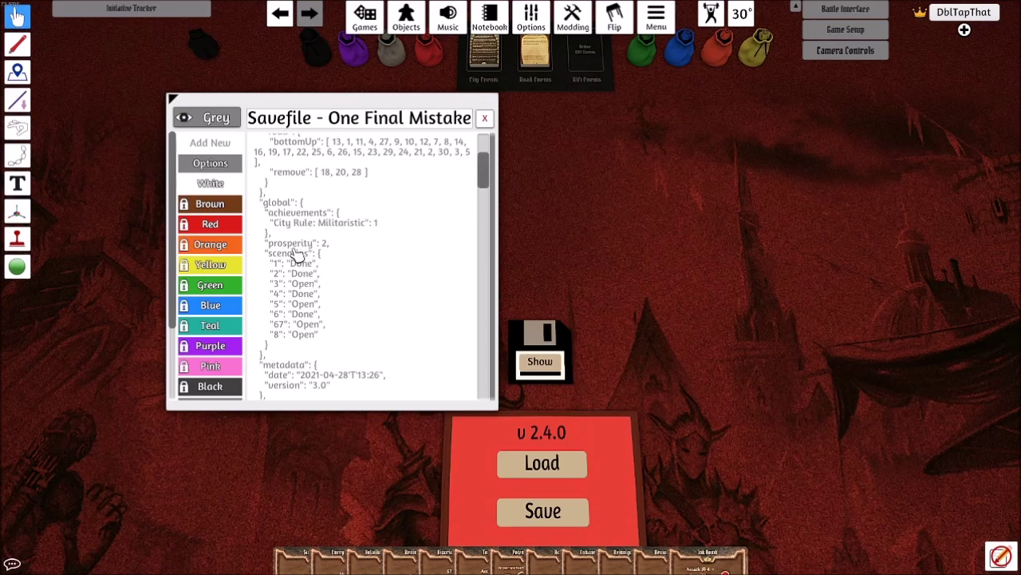
scroll(297, 254, "down", 1)
scroll(291, 211, "down", 15)
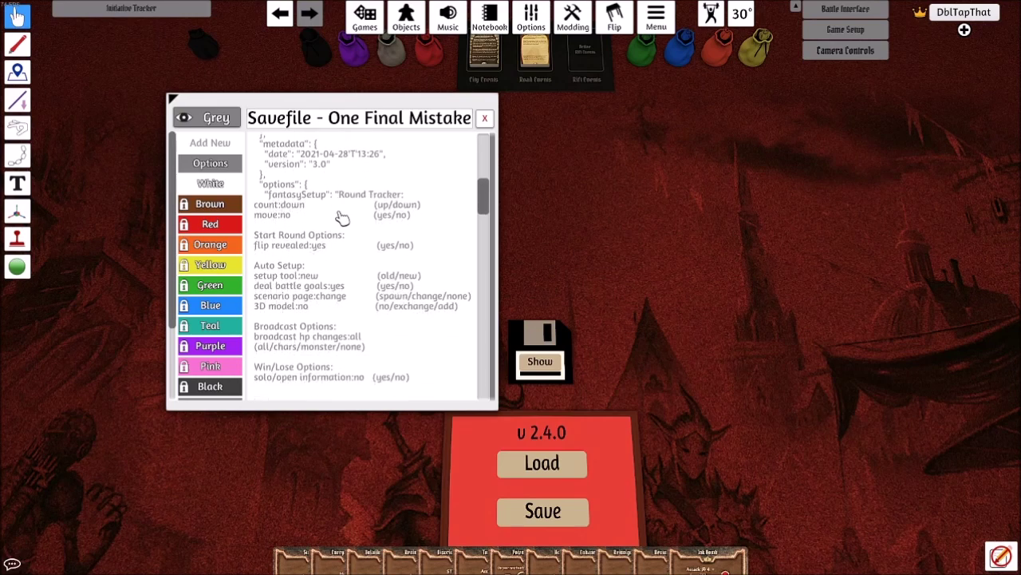
scroll(341, 215, "down", 3)
scroll(341, 214, "up", 3)
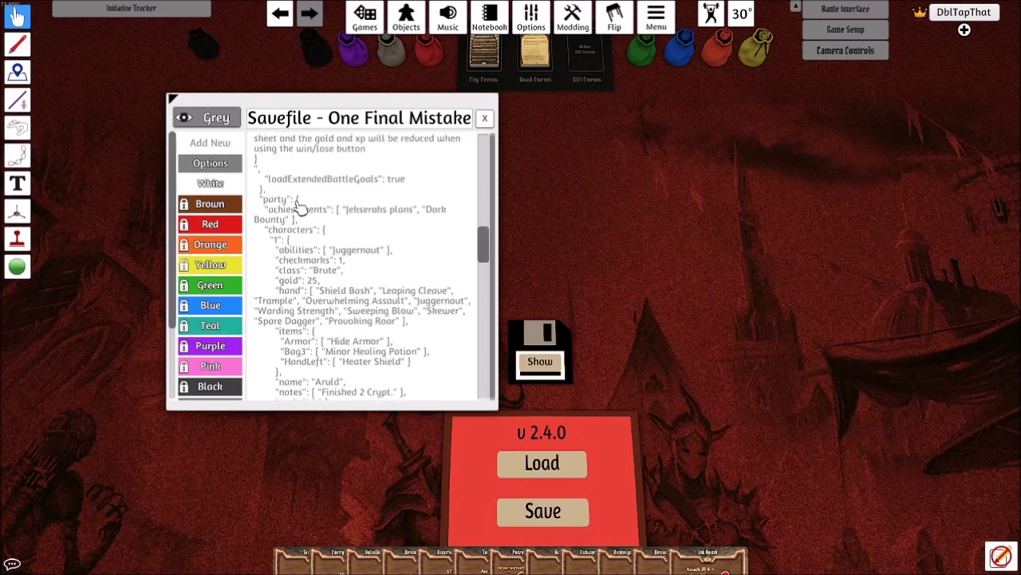
scroll(340, 209, "down", 5)
scroll(338, 206, "down", 15)
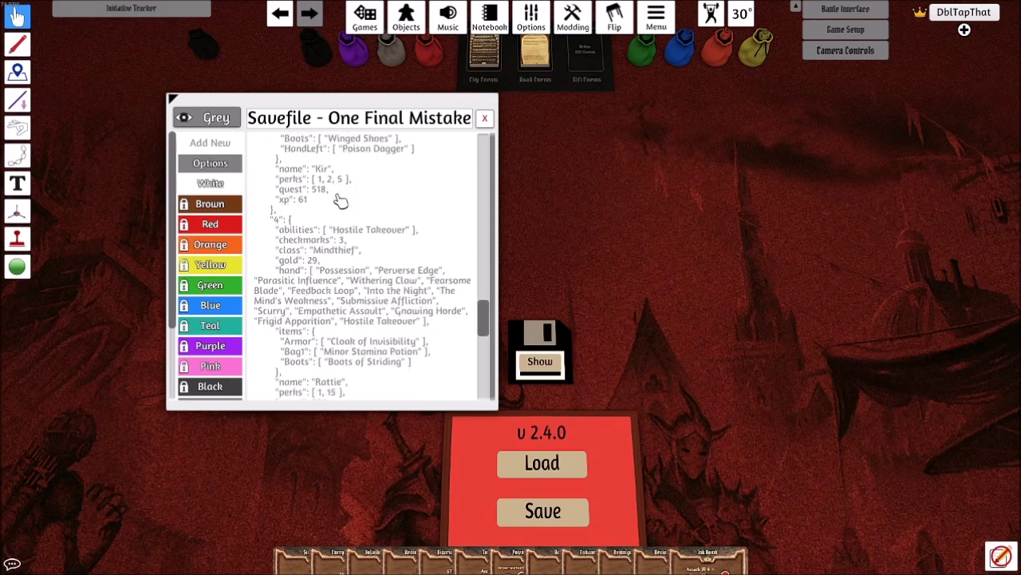
left_click(484, 118)
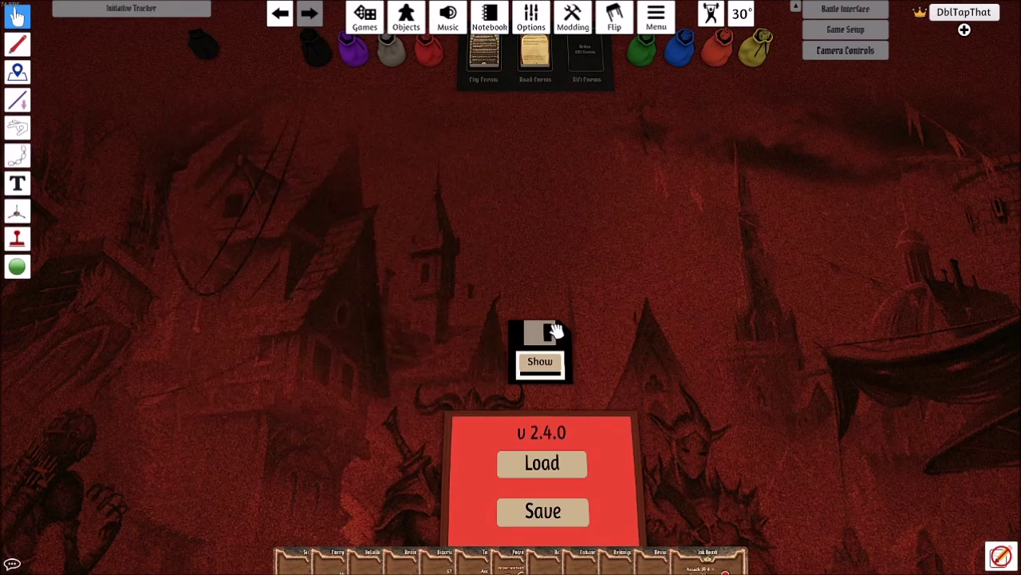
Step: Store the save disk as a saved object named "Migration Example" in the root folder
right_click(486, 263)
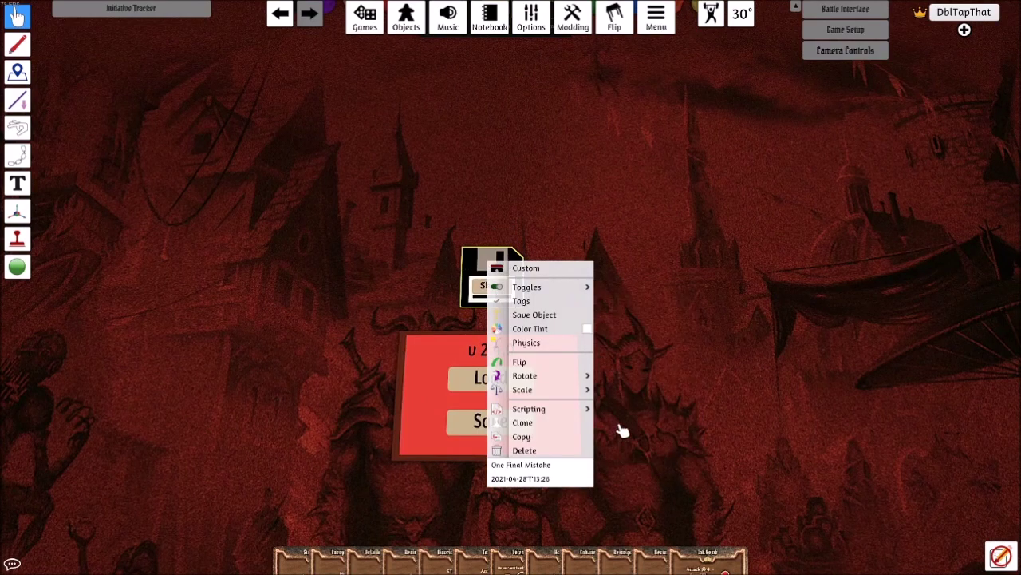
left_click(549, 315)
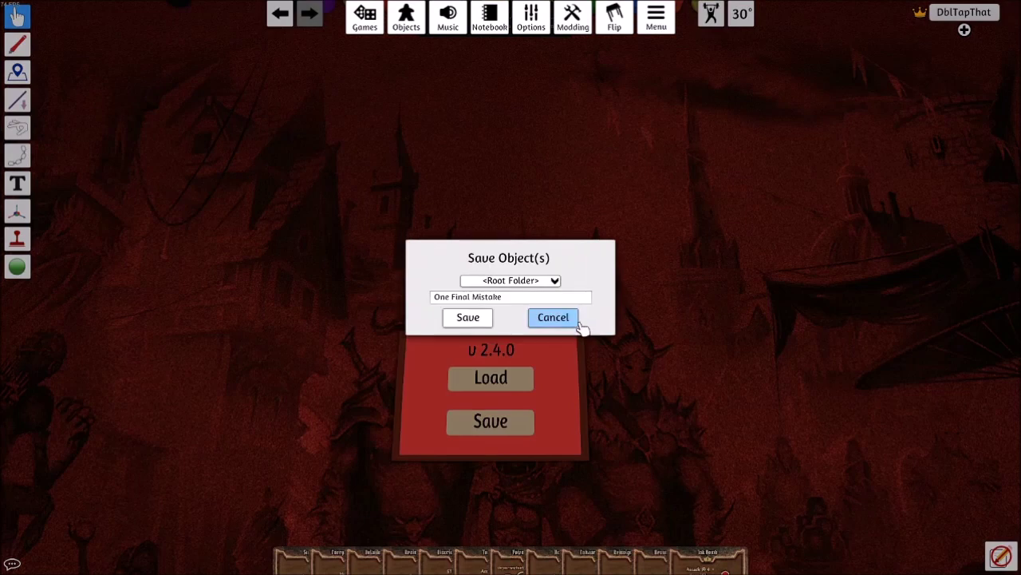
left_click(568, 298)
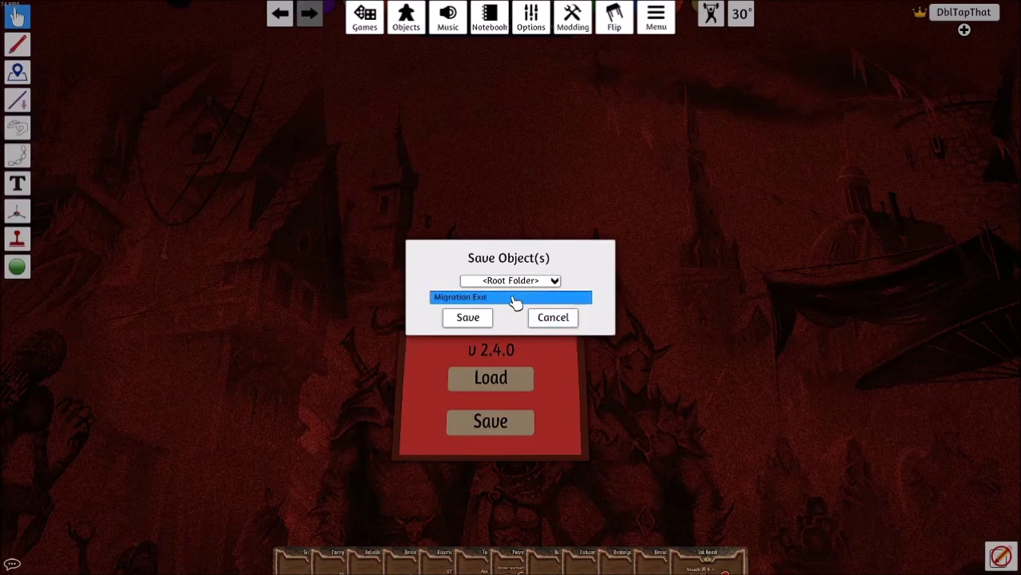
left_click(469, 317)
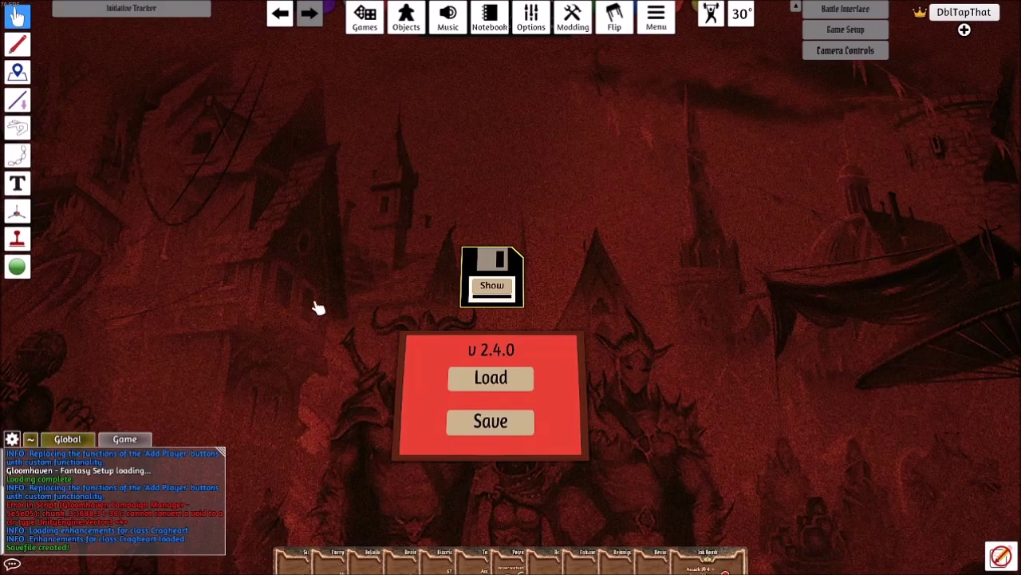
Step: Load the Gloomhaven Enhanced game in place of the current table
scroll(335, 244, "down", 2)
scroll(407, 245, "down", 8)
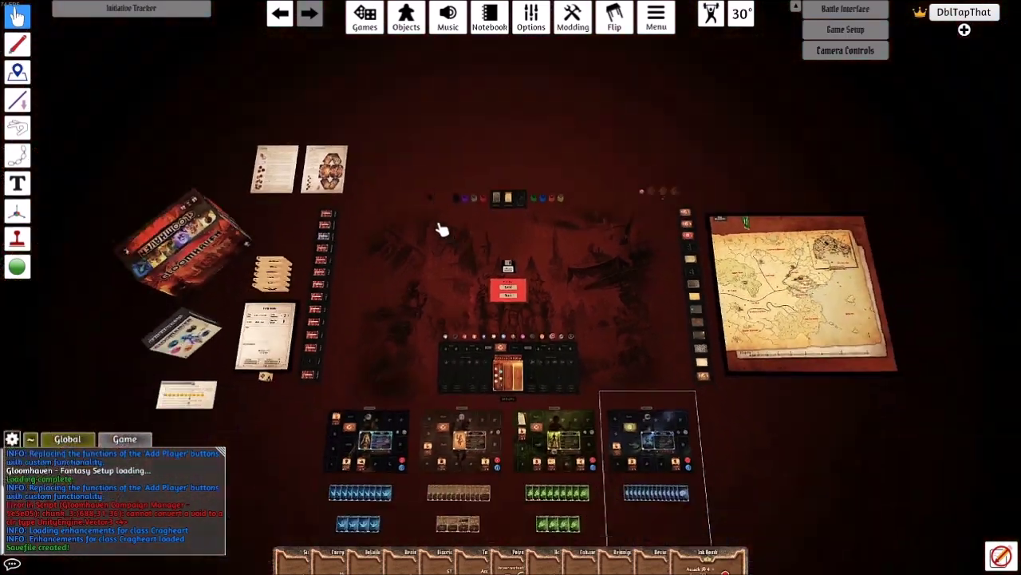
scroll(471, 216, "up", 3)
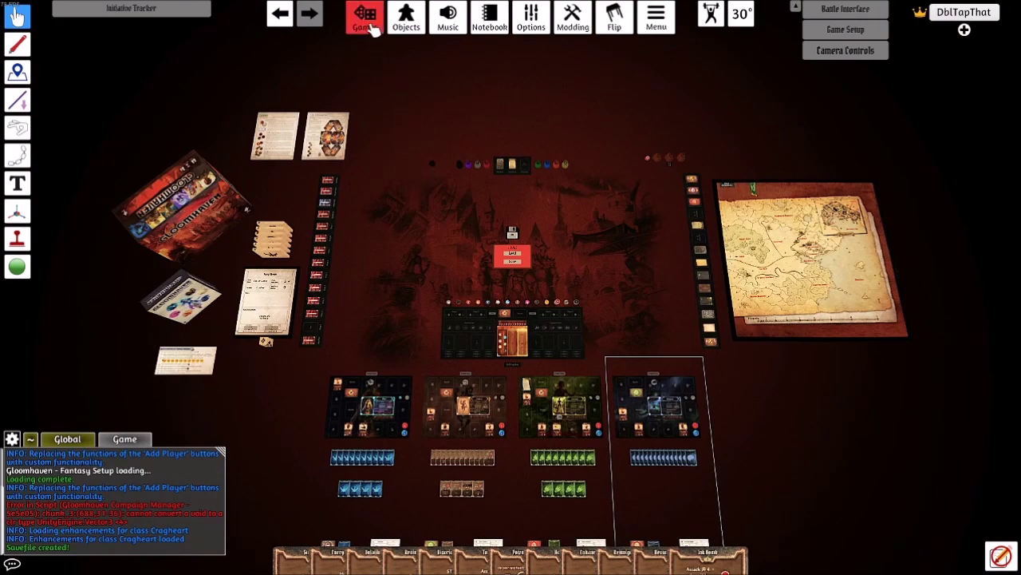
left_click(369, 26)
left_click(581, 337)
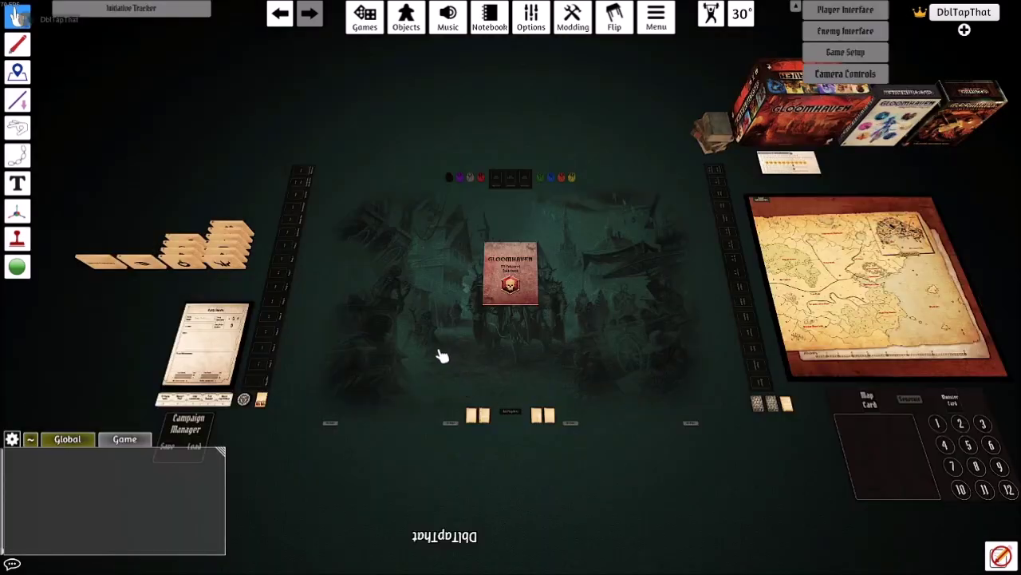
Step: Spawn the saved "Migration Example" disk and move the guidebook aside at the table's centre to uncover it
scroll(440, 354, "up", 2)
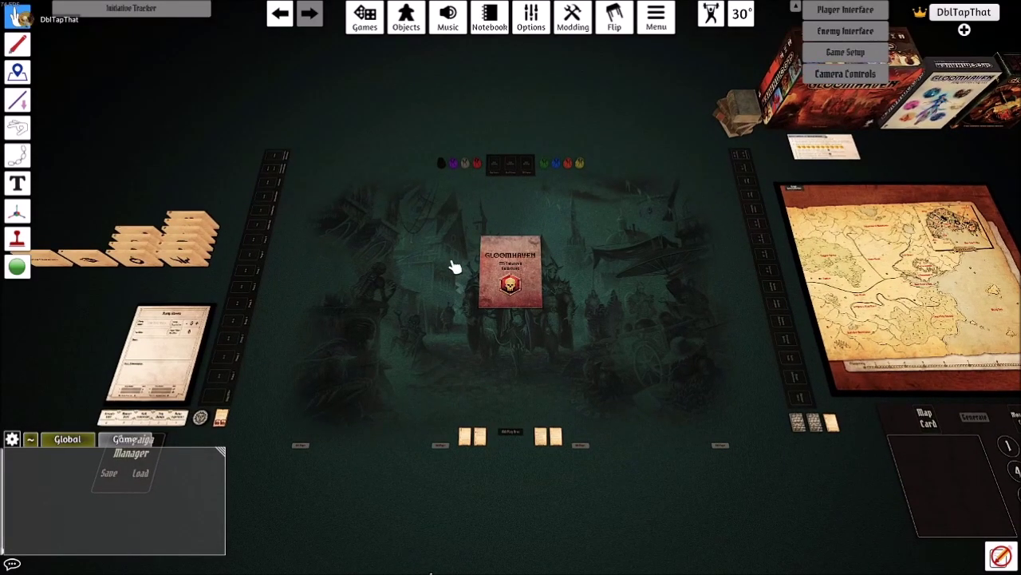
left_click(406, 24)
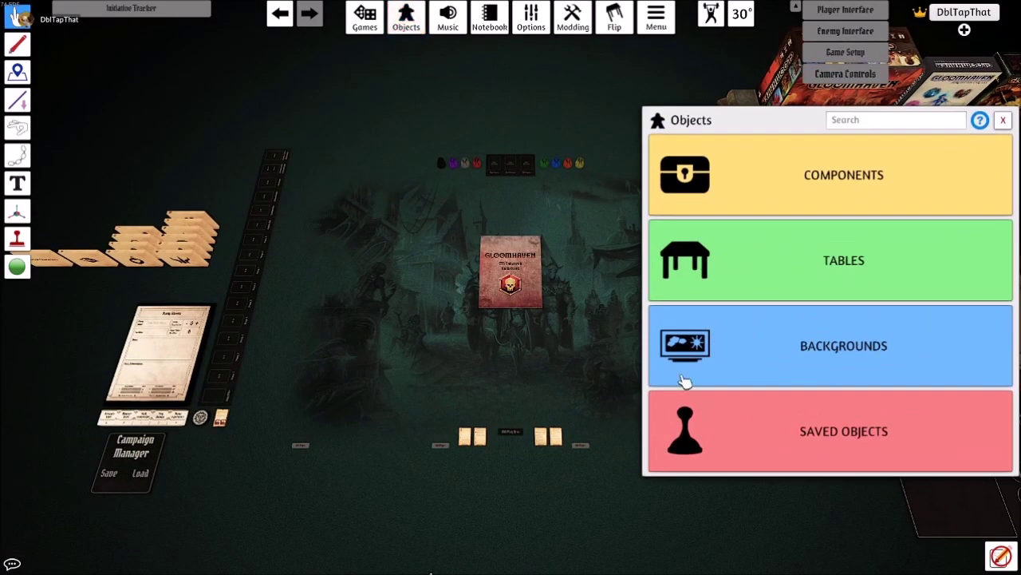
left_click(757, 423)
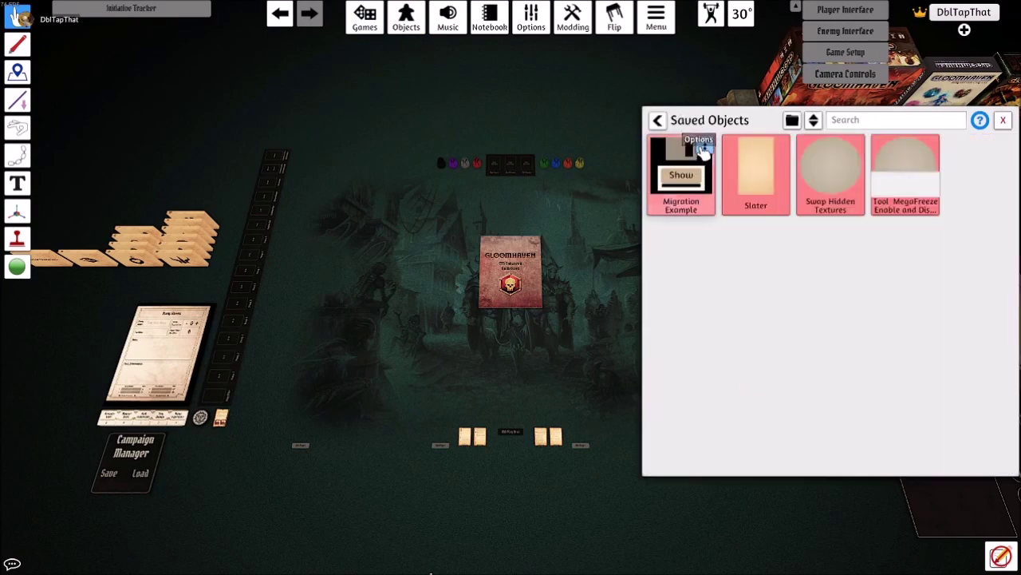
left_click(706, 147)
left_click(709, 165)
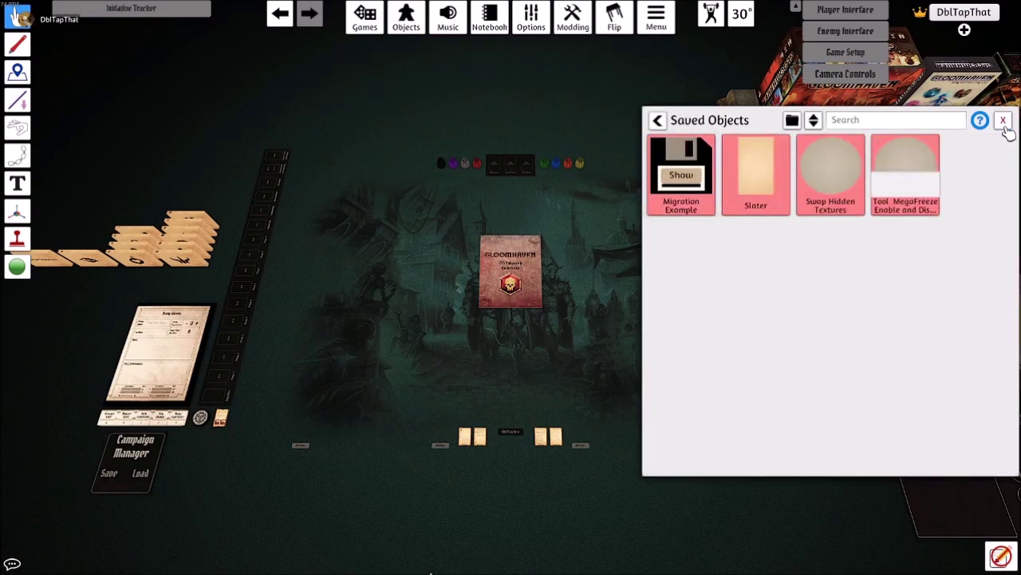
left_click(1003, 120)
left_click_drag(520, 267, 463, 265)
scroll(430, 281, "up", 2)
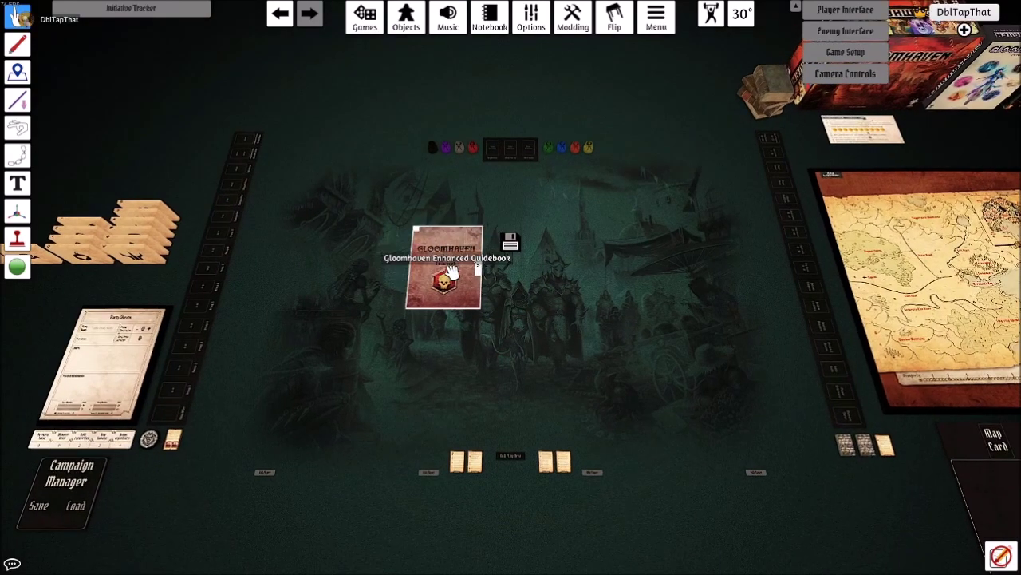
Step: Load the campaign from the save disk with the new table's Campaign Manager
scroll(439, 272, "down", 2)
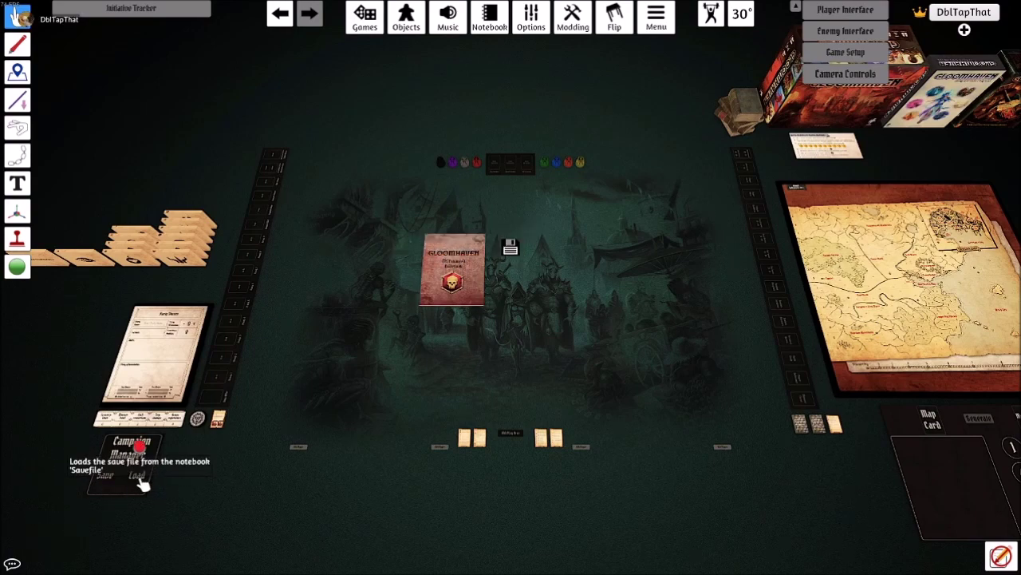
left_click(136, 477)
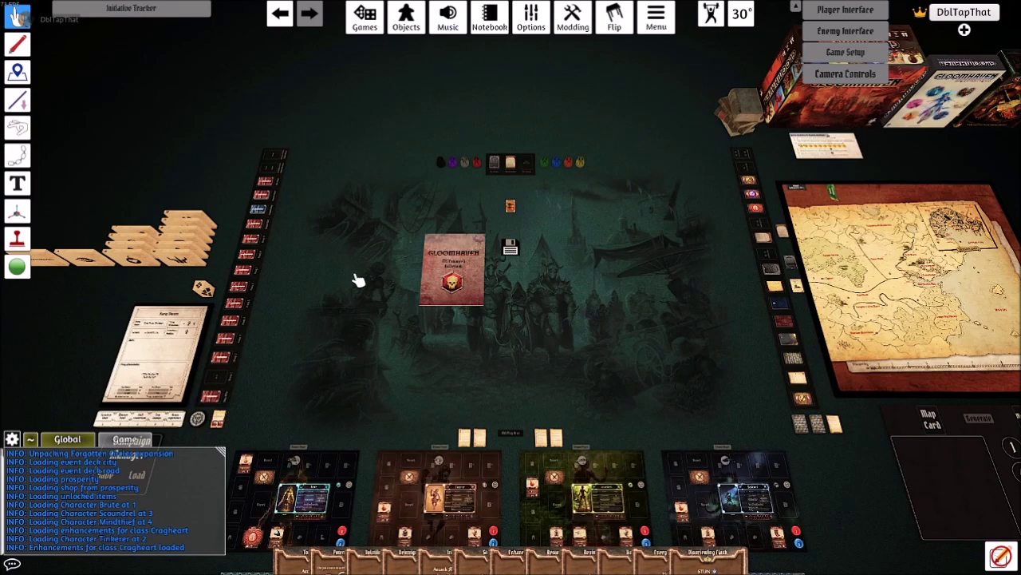
scroll(355, 282, "down", 1)
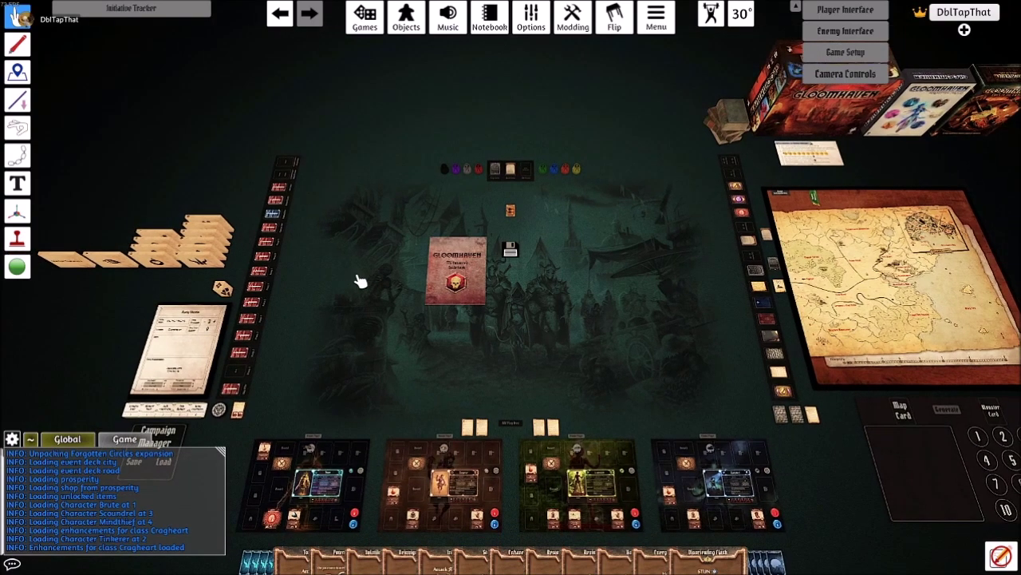
Step: Examine the party sheet's name, reputation, location and achievements, and the inactive character's box above it
key("a")
scroll(511, 373, "up", 5)
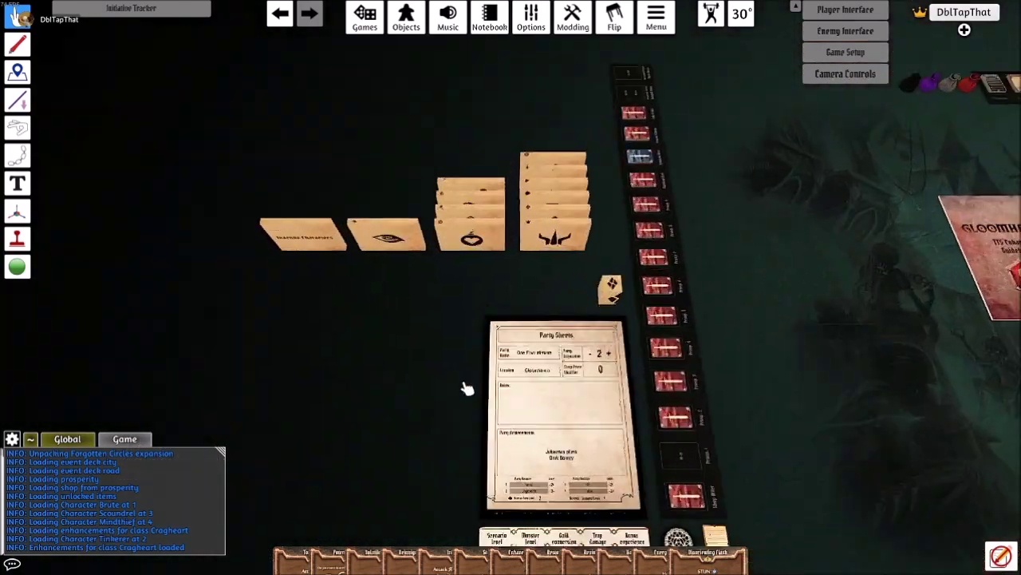
scroll(412, 383, "up", 2)
key("s")
key("w")
key("d")
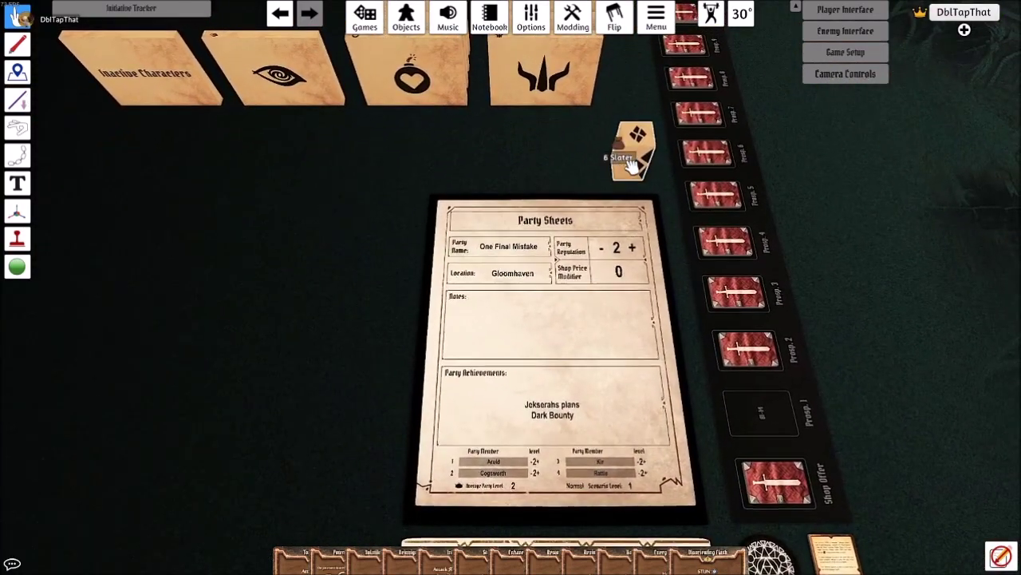
scroll(340, 269, "down", 3)
key("s")
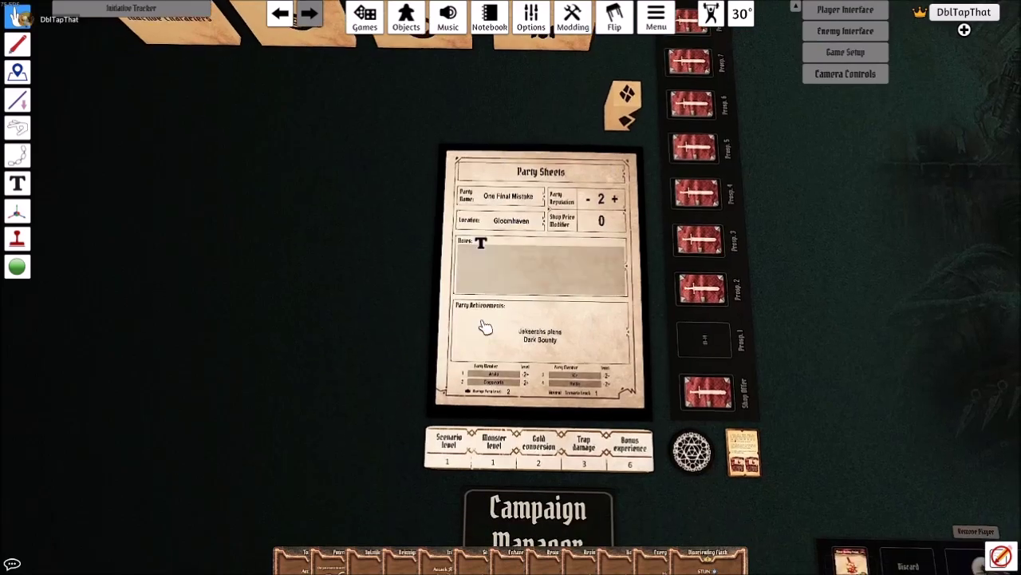
Step: Check the party members' levels, the scenario difficulty setting and the Scenario Level Chart below the party sheet
key("s")
scroll(540, 209, "up", 5)
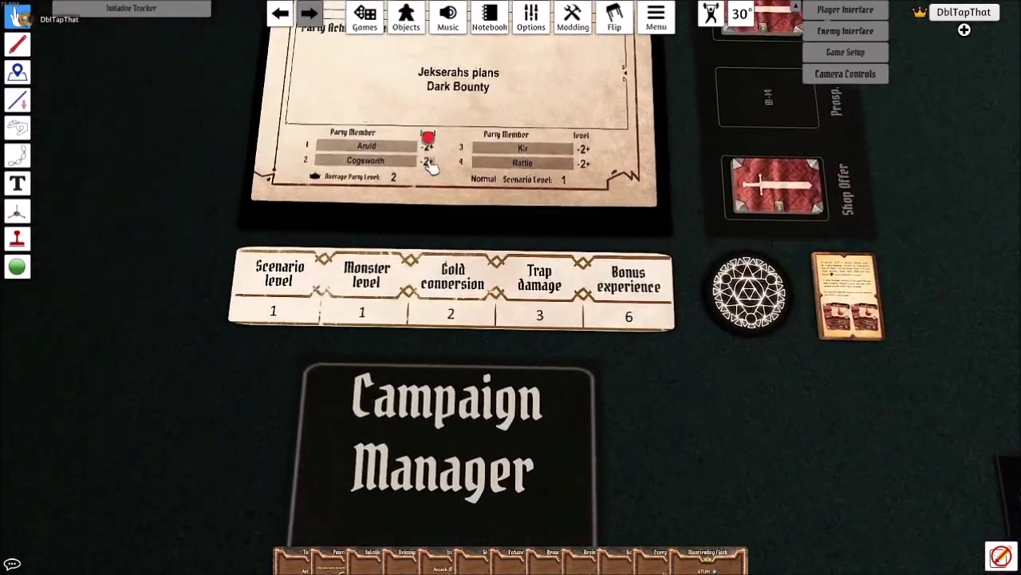
scroll(277, 268, "down", 2)
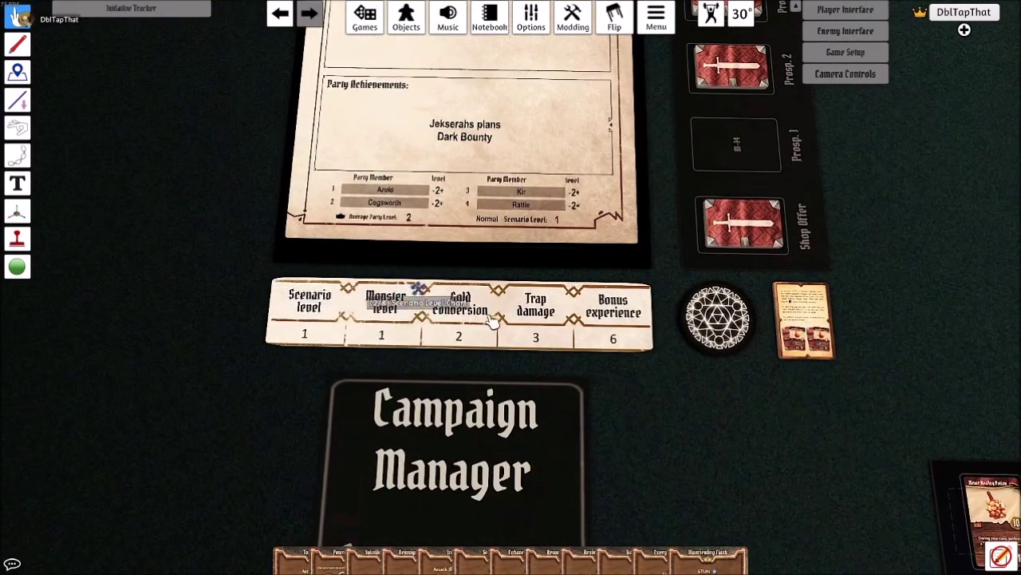
scroll(461, 319, "up", 2)
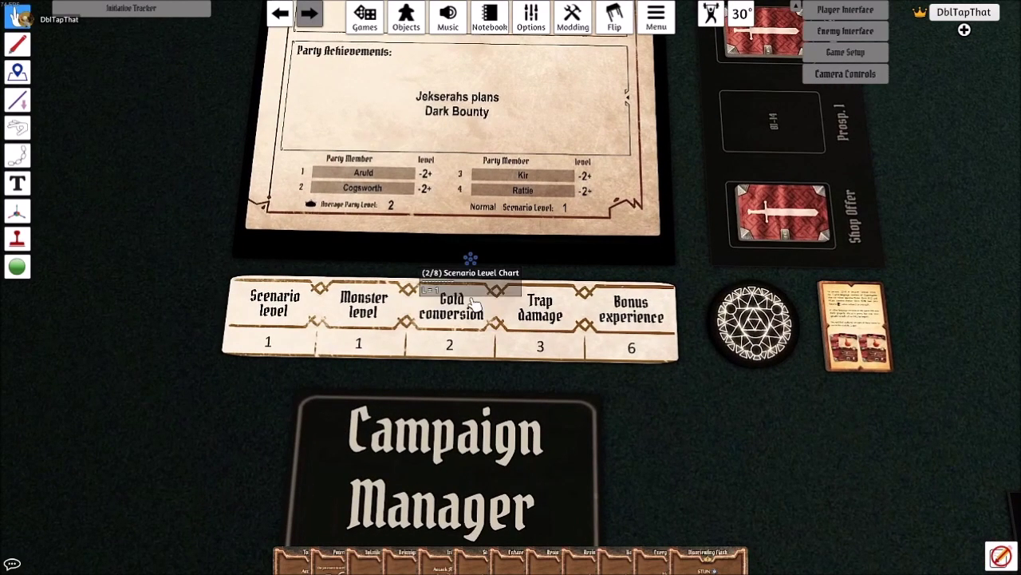
scroll(463, 303, "up", 2)
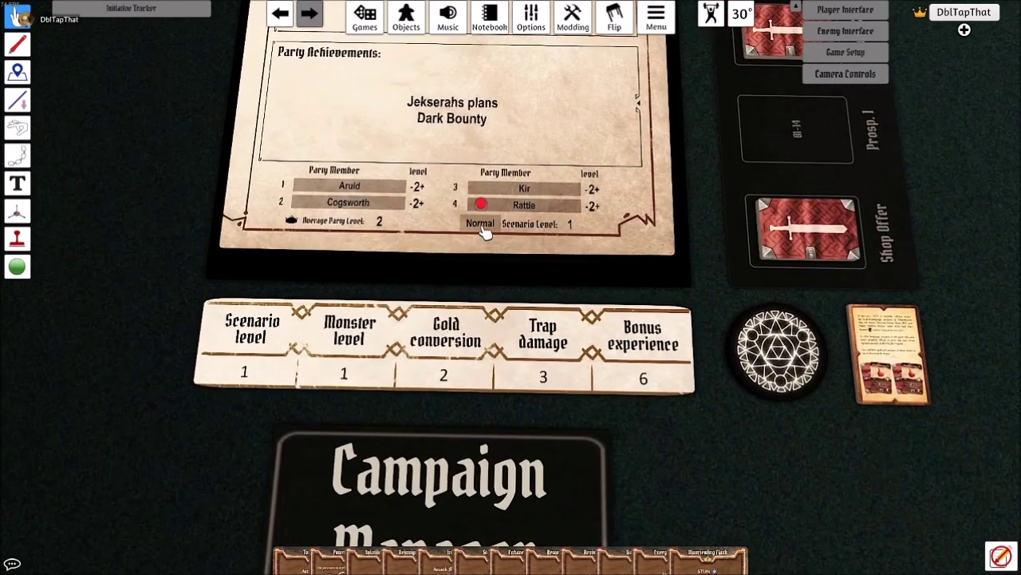
scroll(466, 276, "down", 7)
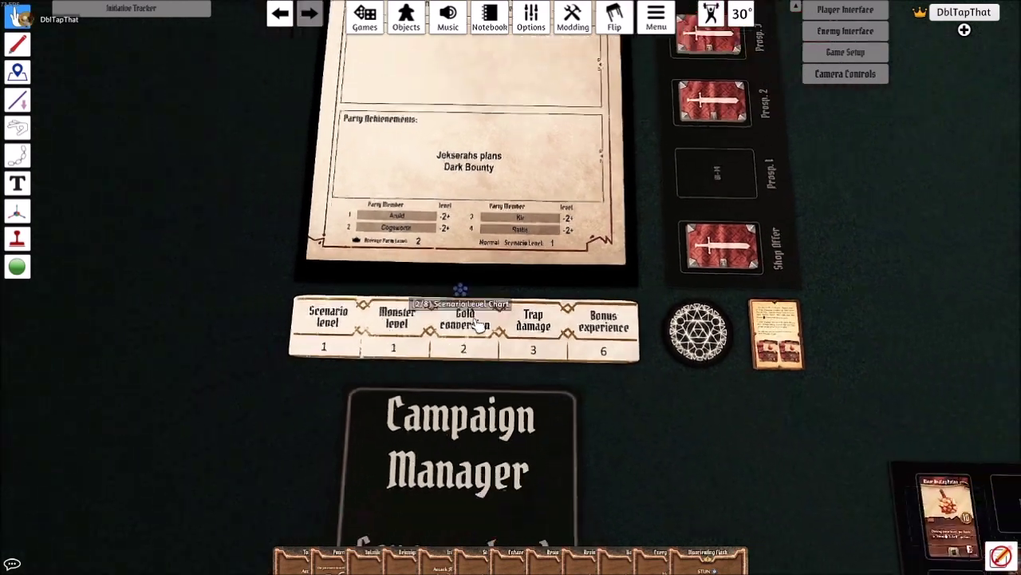
Step: Review the four loaded player areas with their mats, ability cards and character sheets
key("d")
key("s")
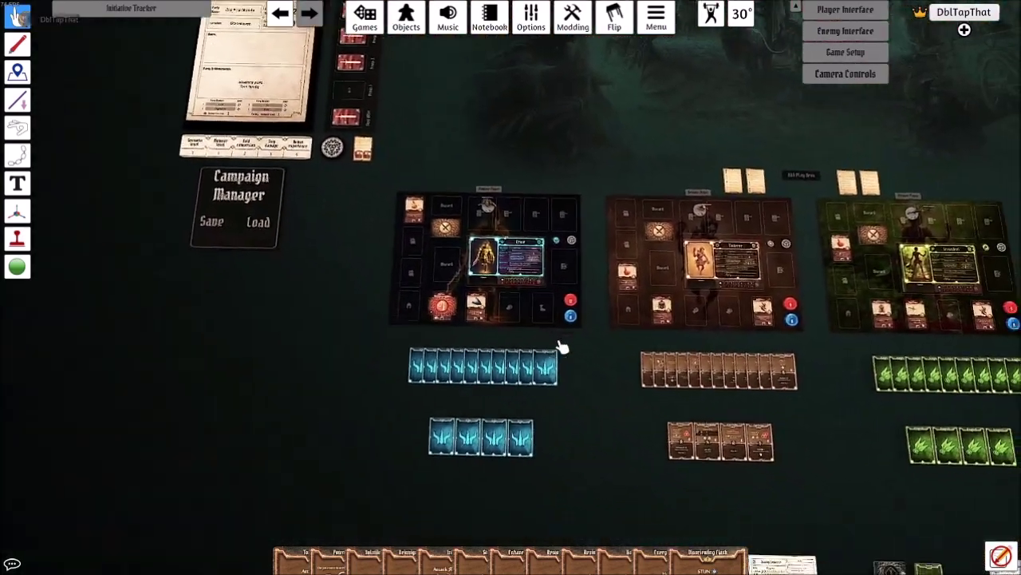
scroll(540, 359, "up", 3)
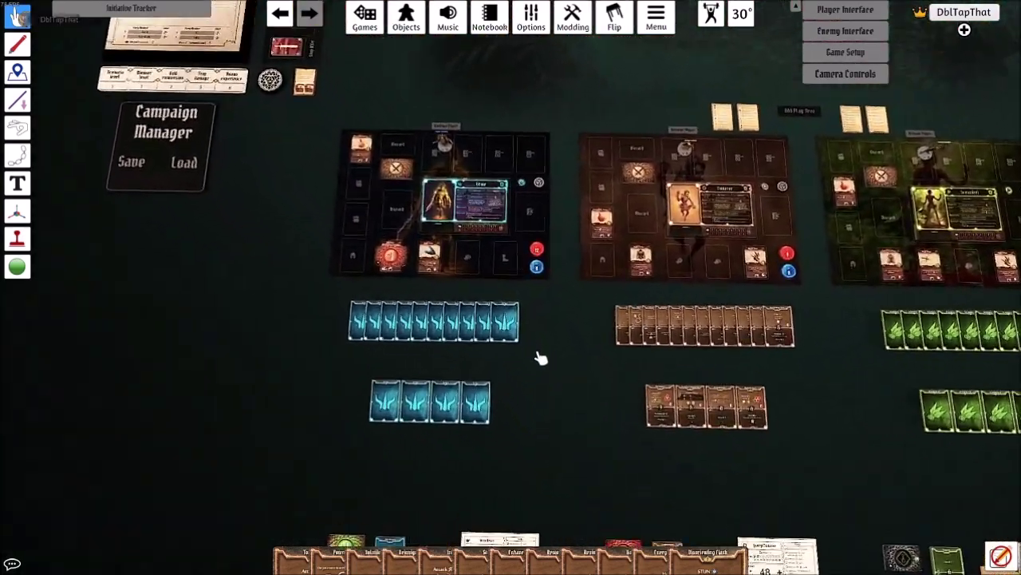
scroll(539, 364, "down", 1)
key("d")
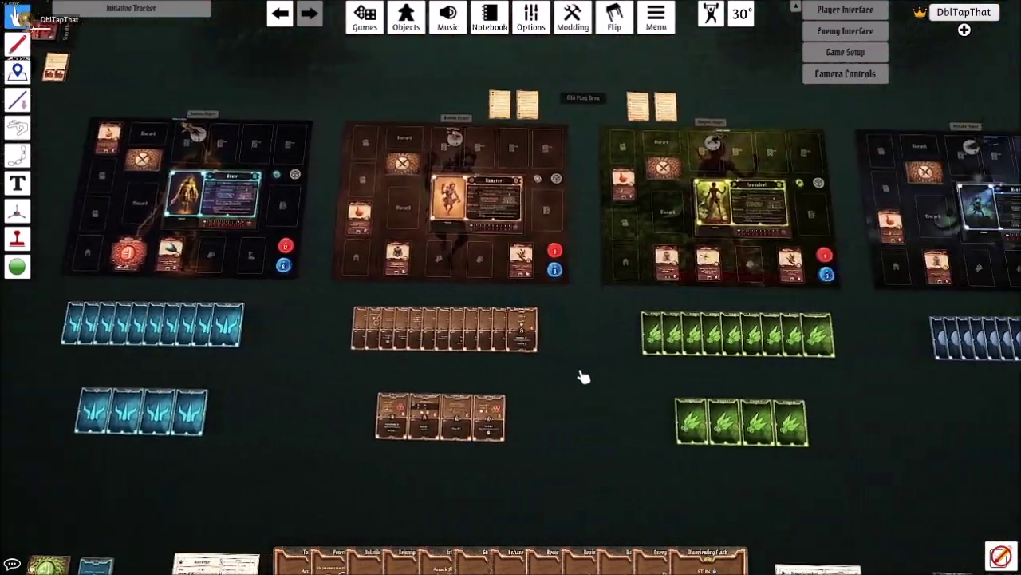
scroll(578, 378, "down", 5)
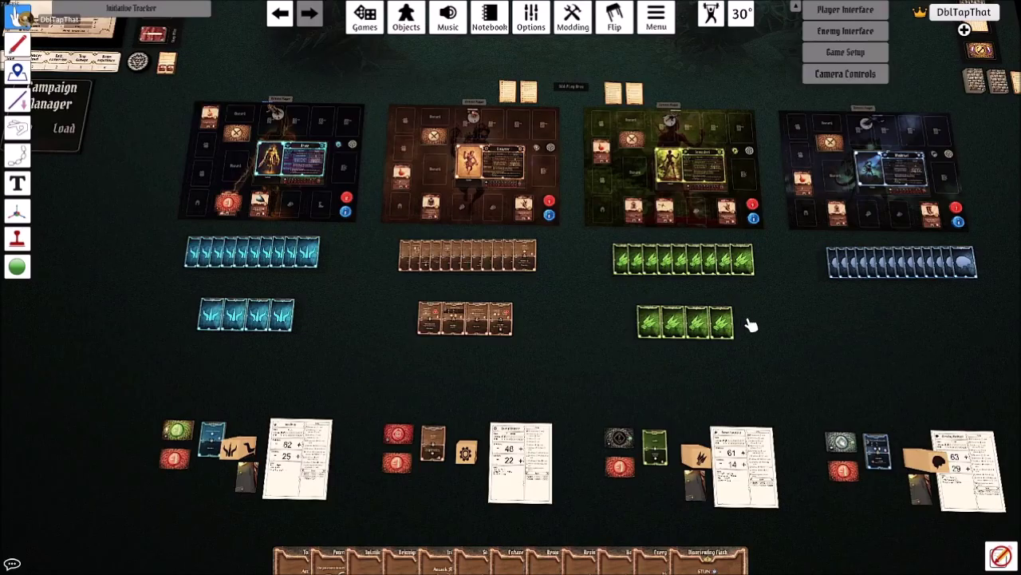
scroll(327, 315, "up", 5)
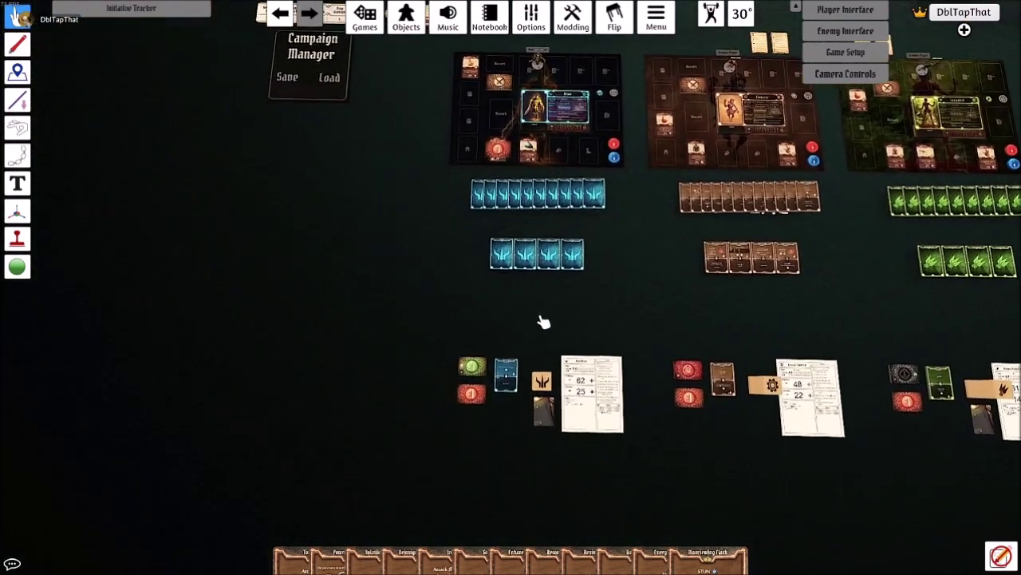
Step: Flip the -1 attack modifier card covering the Brute's Hide Armor and return it to the Brute's attack modifier deck
scroll(485, 308, "up", 5)
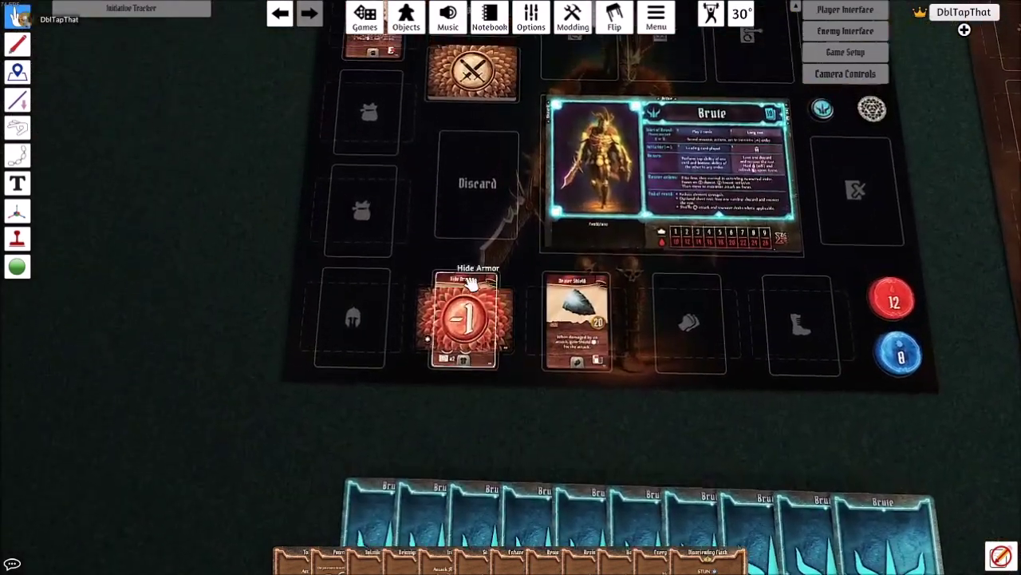
scroll(435, 407, "up", 3)
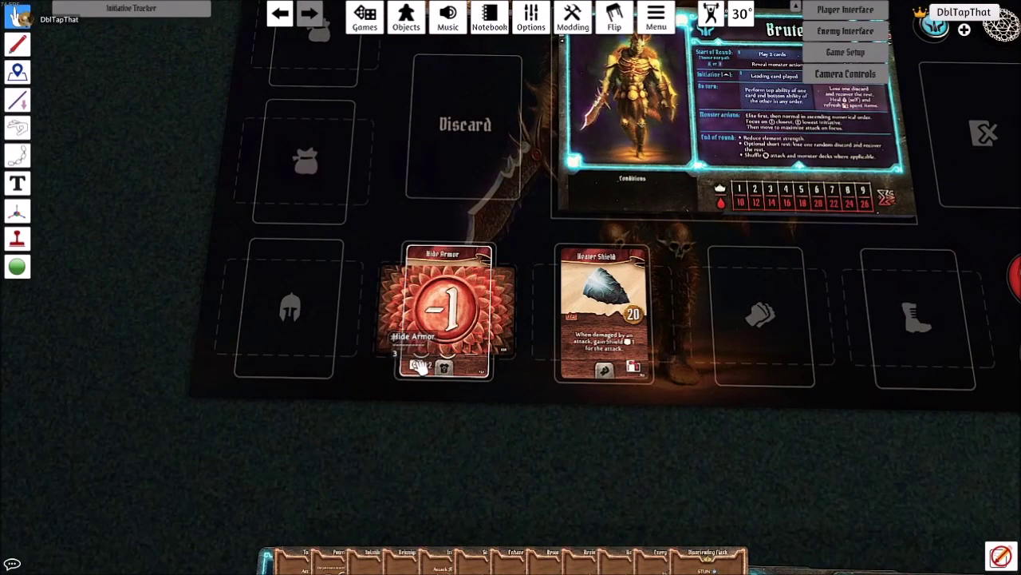
scroll(440, 297, "down", 3)
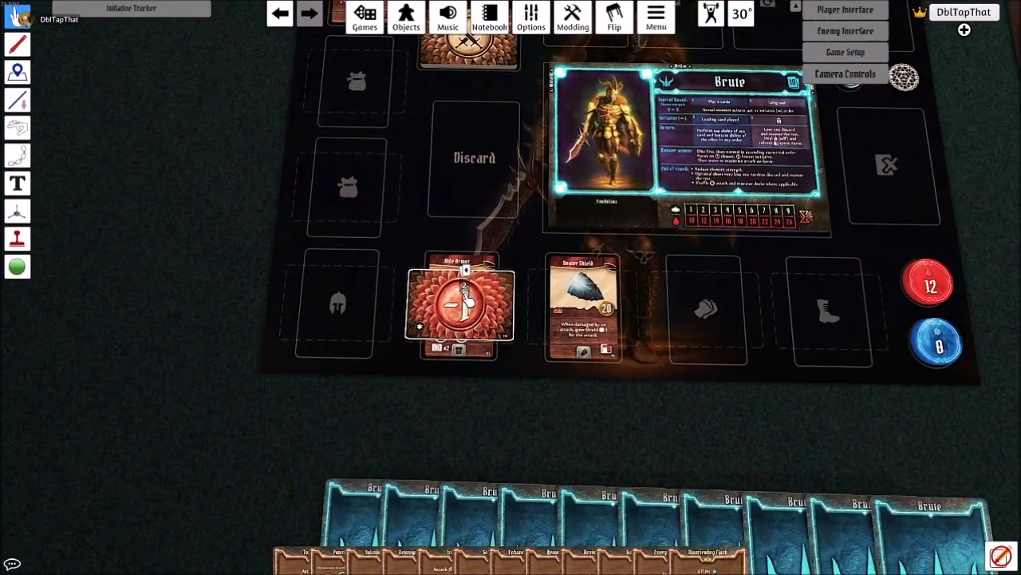
key("w")
key("f")
left_click_drag(468, 302, 481, 131)
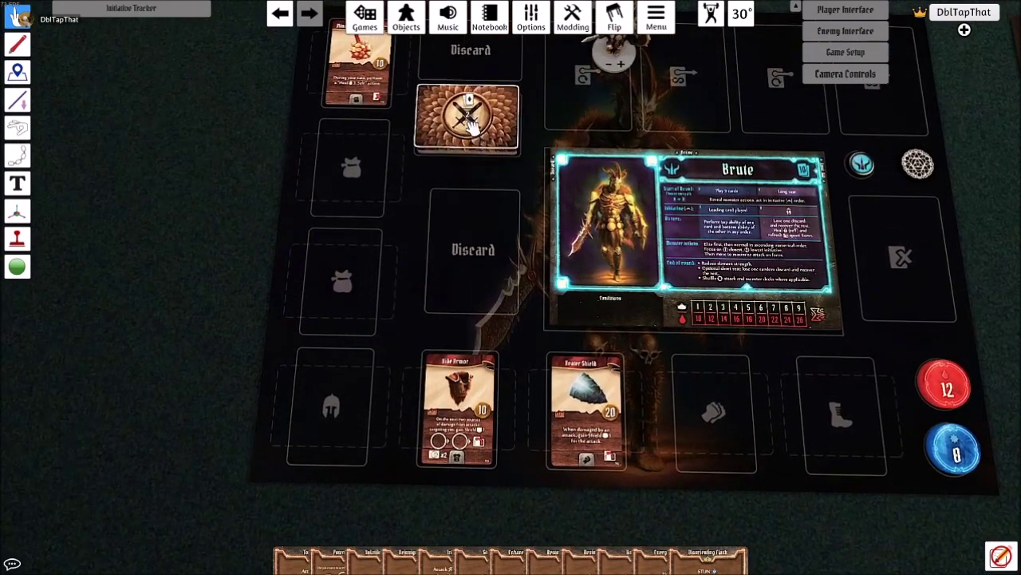
Step: Examine the Brute's attack modifier stacks, character box, experience, gold, items, perks and notes on the character sheet
scroll(502, 279, "down", 4)
key("s")
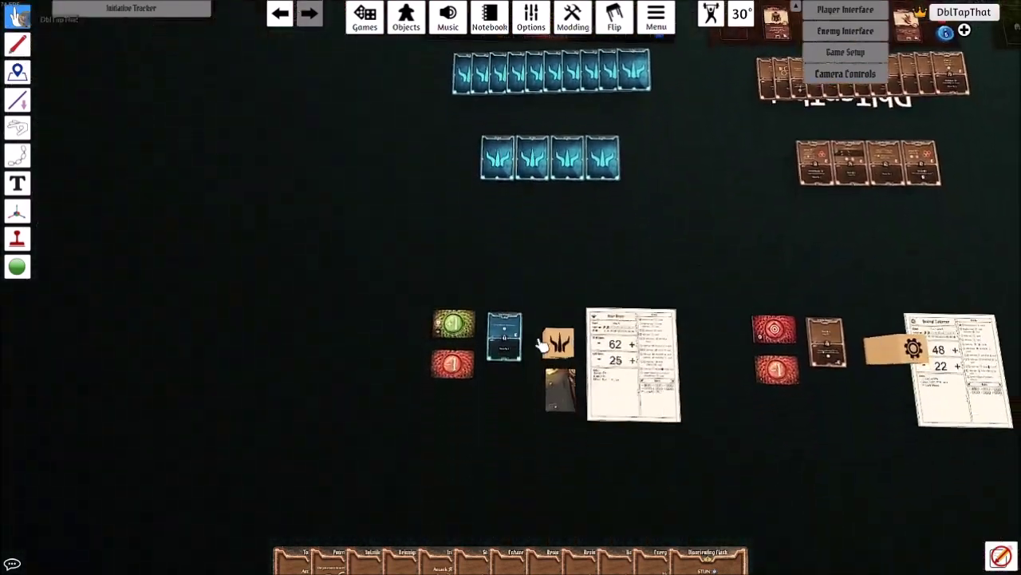
scroll(479, 343, "up", 4)
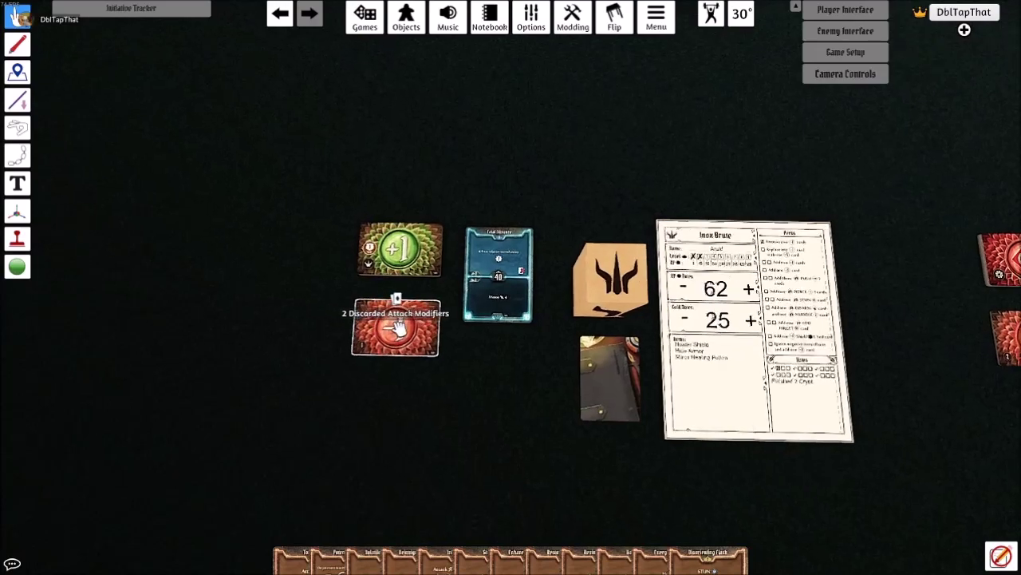
key("d")
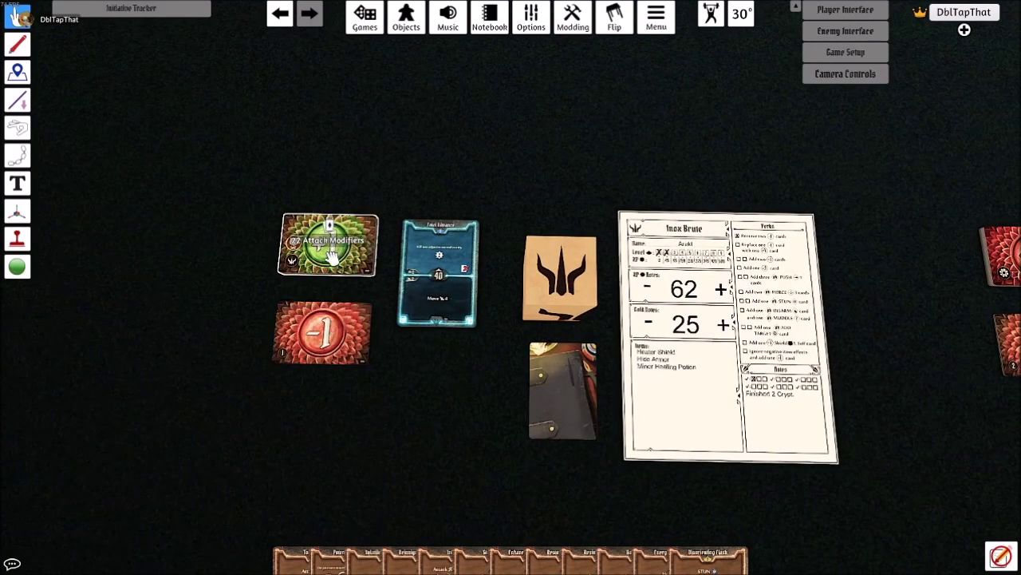
key("s")
key("d")
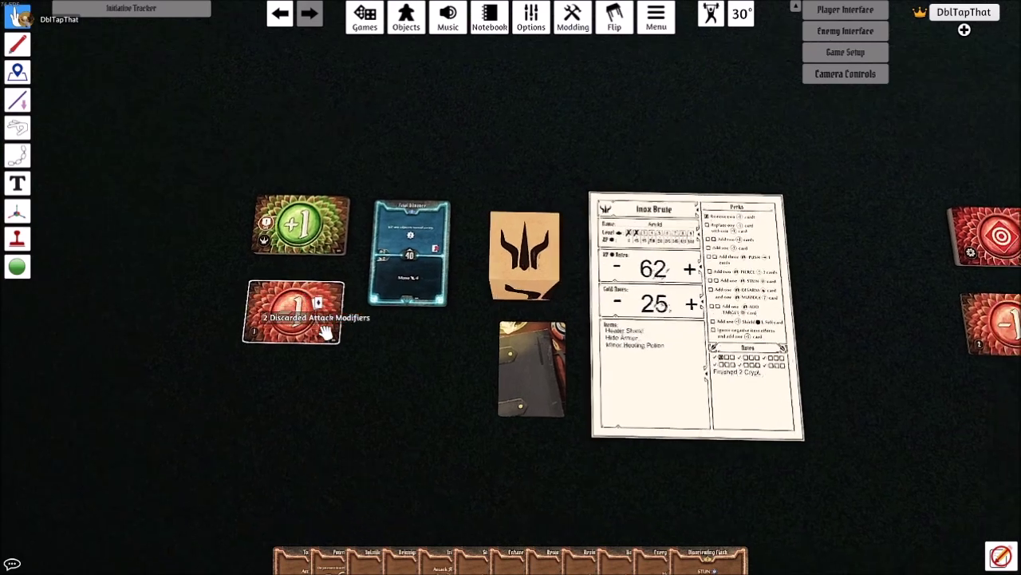
scroll(435, 345, "up", 3)
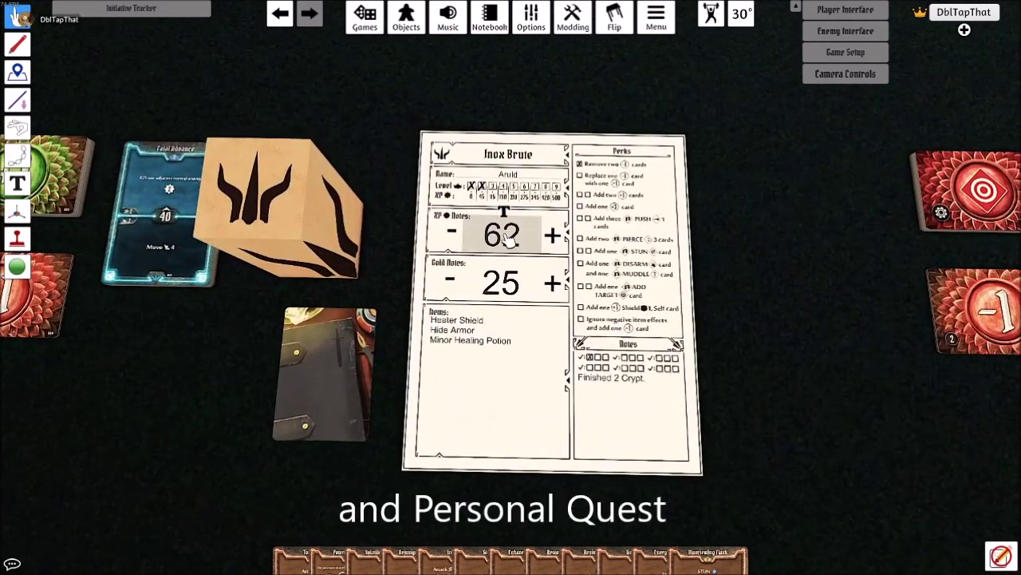
key("d")
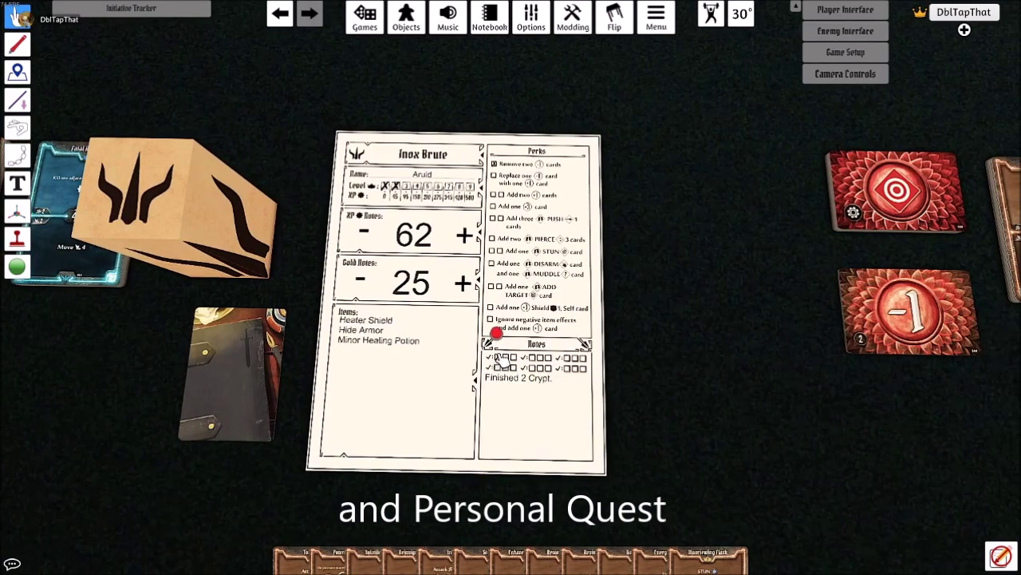
Step: Check the scenario stickers on the world map and the prosperity track beneath it
scroll(762, 358, "down", 6)
key("d")
key("w")
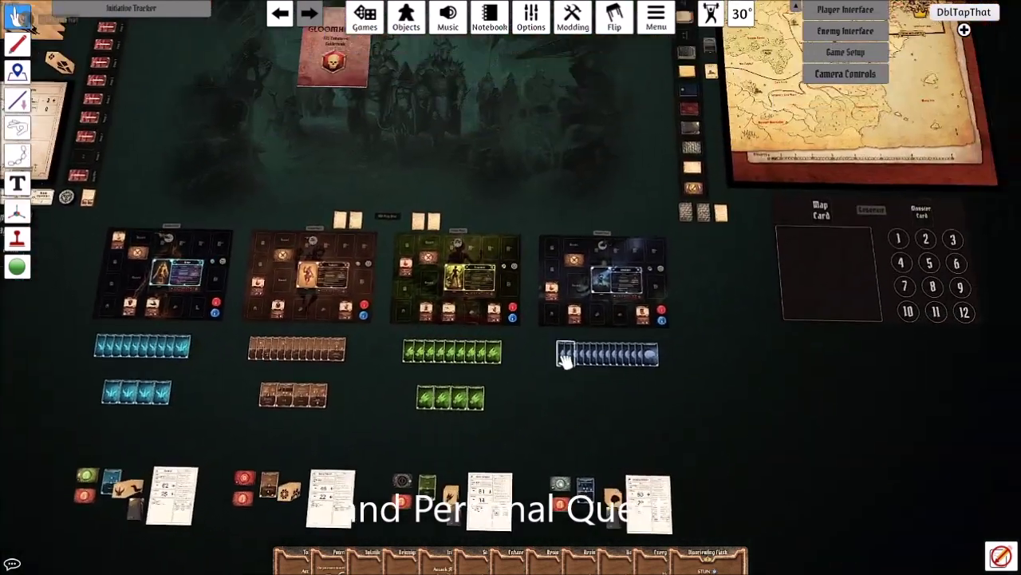
key("d")
key("w")
scroll(601, 389, "up", 5)
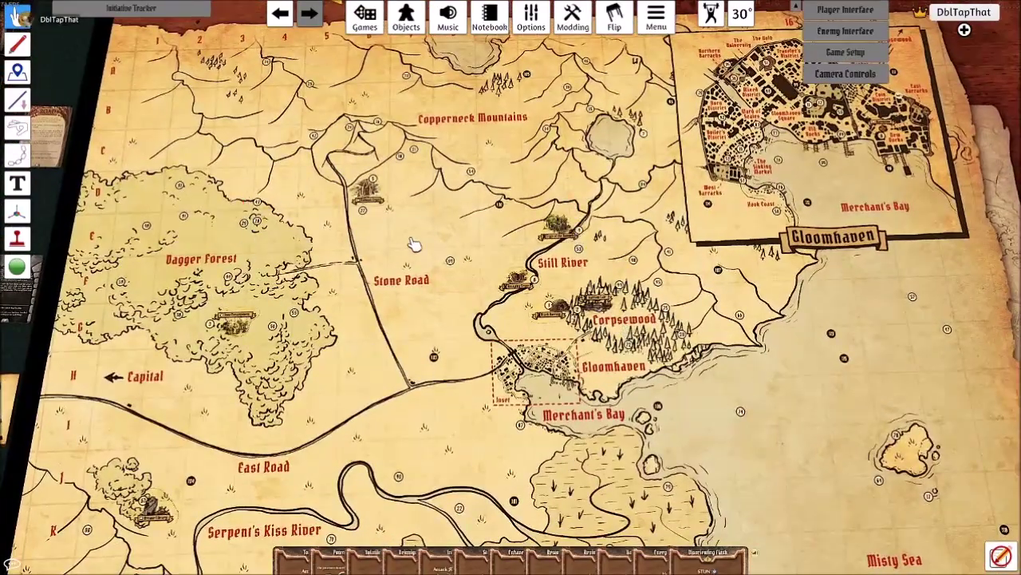
scroll(539, 317, "down", 5)
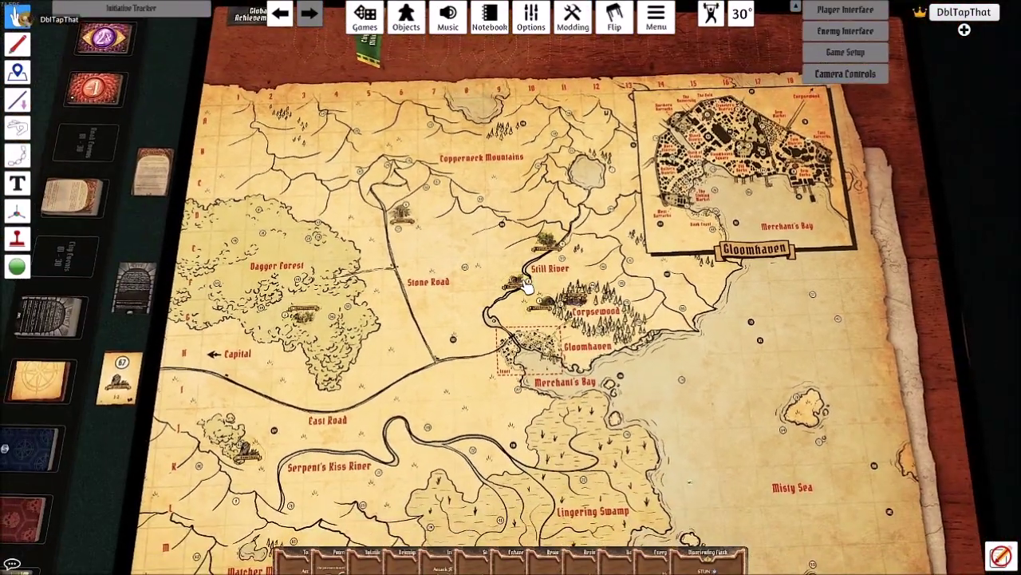
key("s")
key("a")
scroll(510, 328, "up", 2)
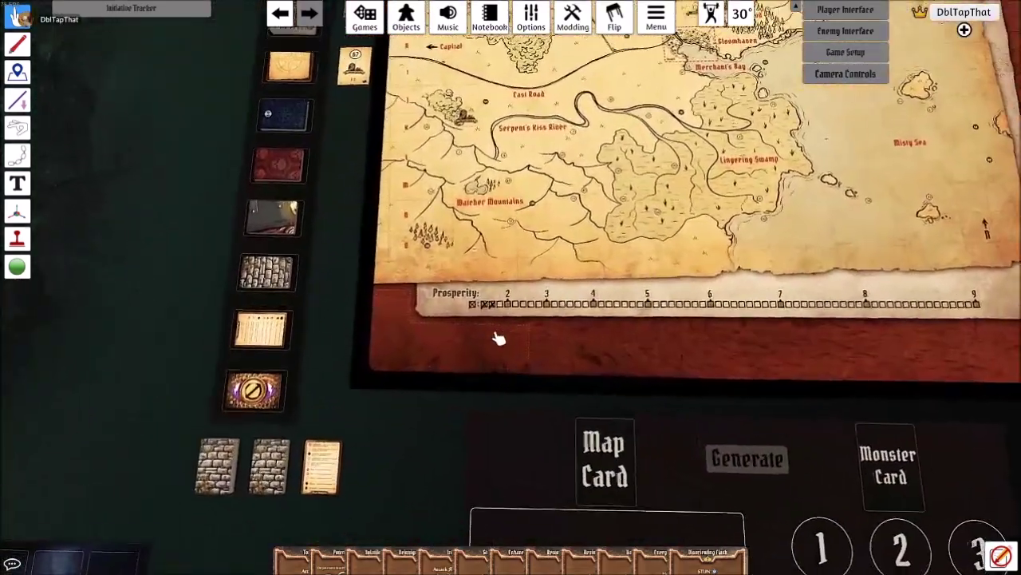
Step: Check the active City Events and Road Events decks at the table's upper centre
scroll(459, 315, "down", 2)
key("a")
key("w")
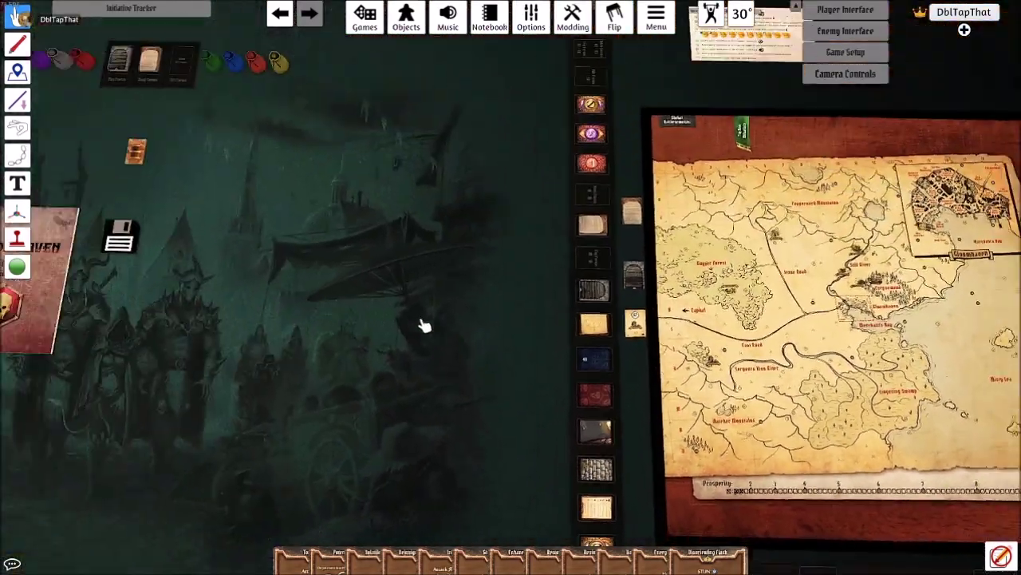
scroll(443, 307, "up", 4)
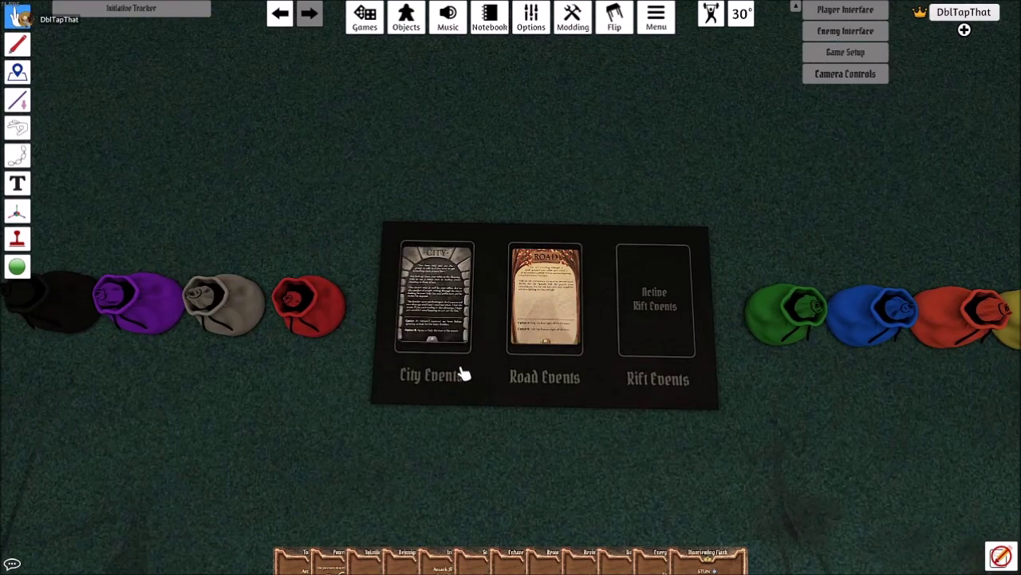
scroll(489, 368, "down", 2)
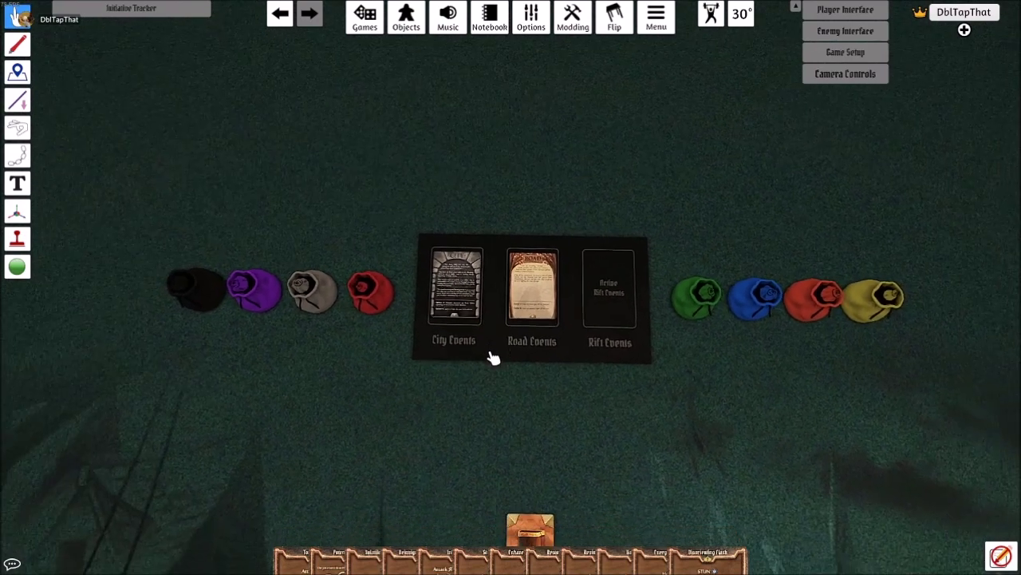
Step: Inspect the removed road and city event piles and the scenario card 67 beside the world map
key("s")
scroll(591, 335, "down", 2)
key("d")
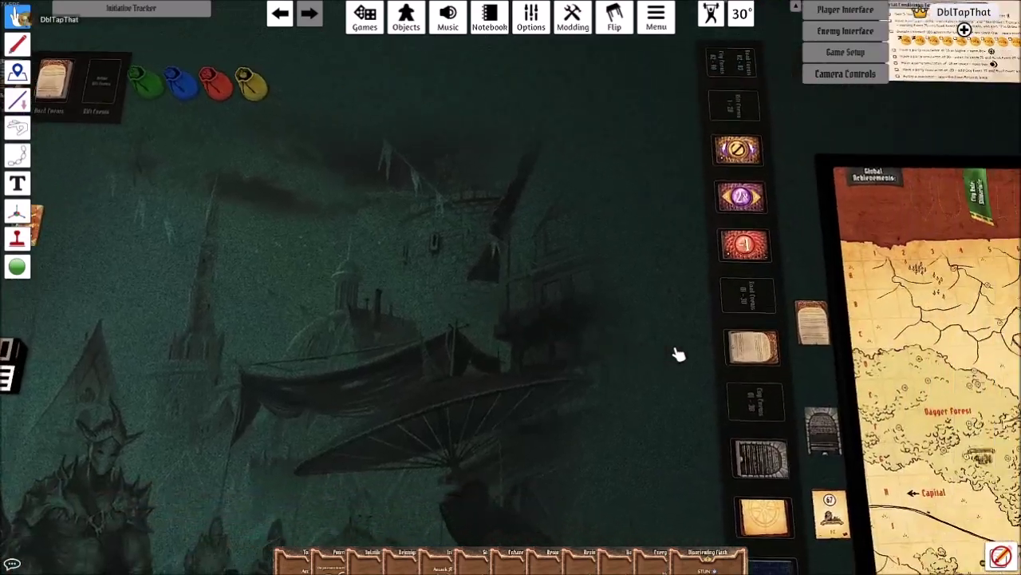
scroll(655, 363, "up", 2)
scroll(622, 319, "up", 2)
key("s")
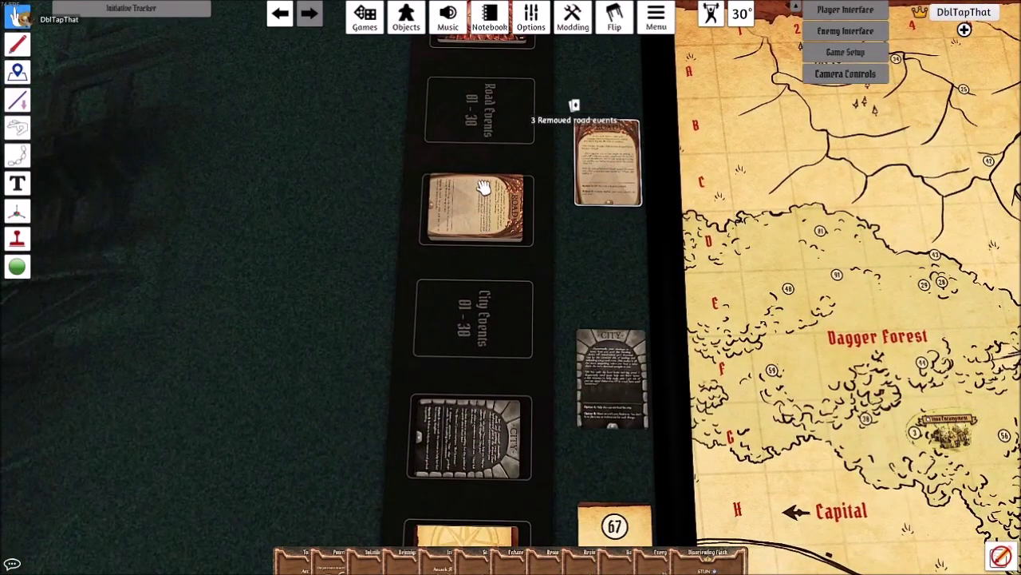
scroll(590, 267, "down", 1)
key("s")
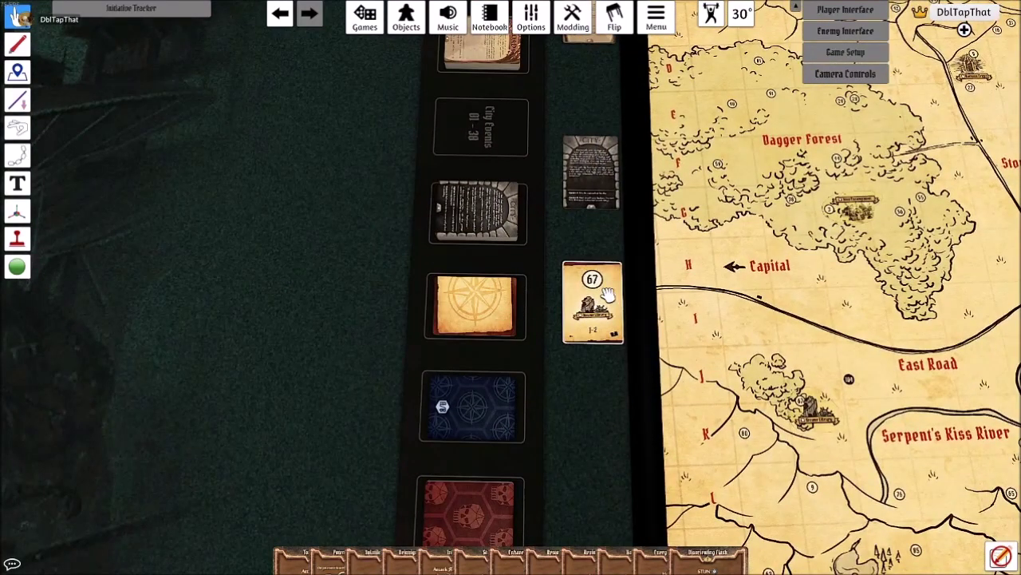
Step: Inspect the Looted Treasures pile above the save disk at the table's centre
scroll(598, 300, "down", 2)
key("w")
key("a")
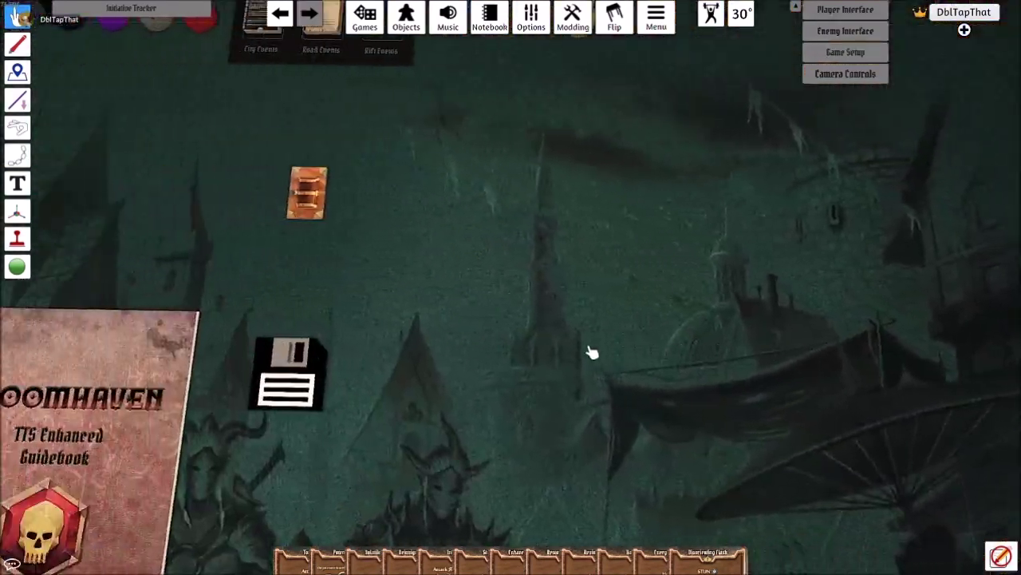
key("a")
key("w")
scroll(556, 253, "up", 3)
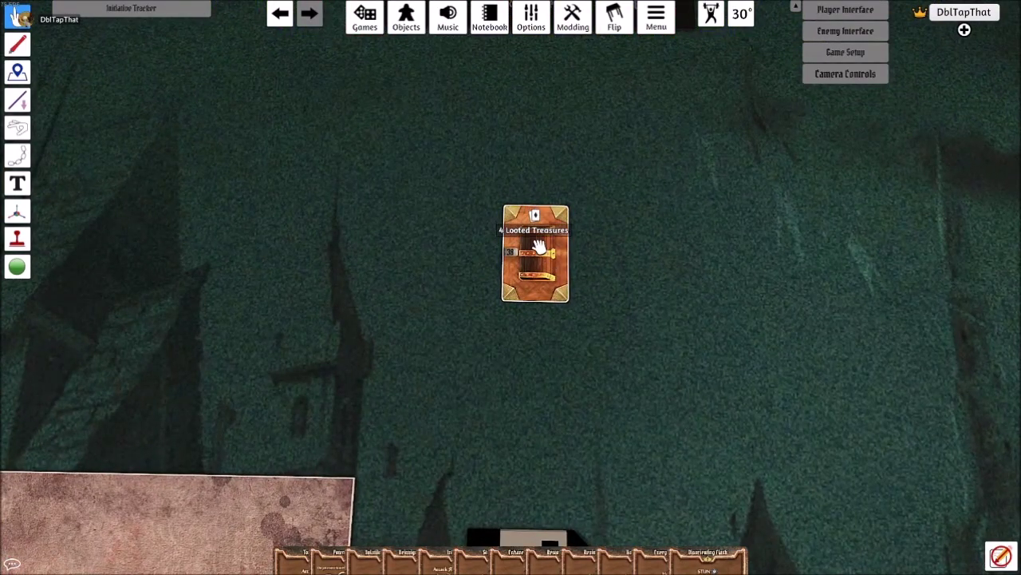
scroll(539, 246, "down", 5)
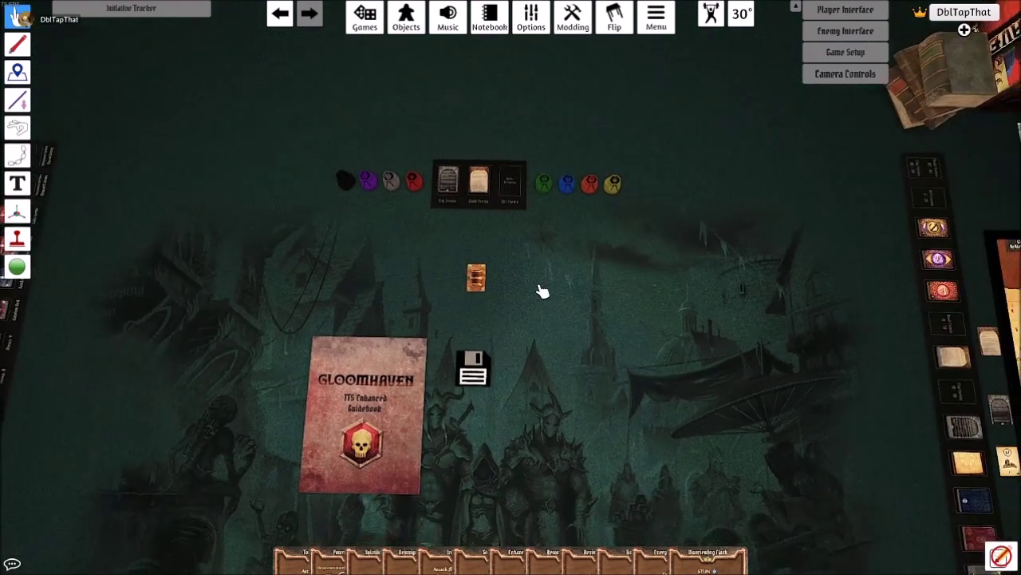
Step: Examine the marked donations on the Special Conditions for Opening Envelopes sheet
scroll(542, 292, "down", 2)
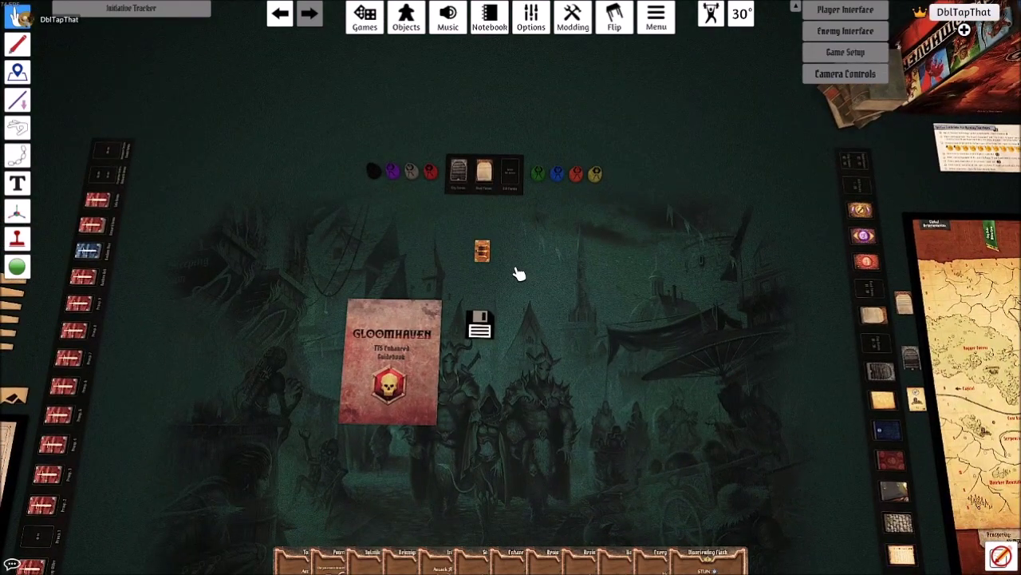
key("d")
key("w")
scroll(595, 302, "up", 5)
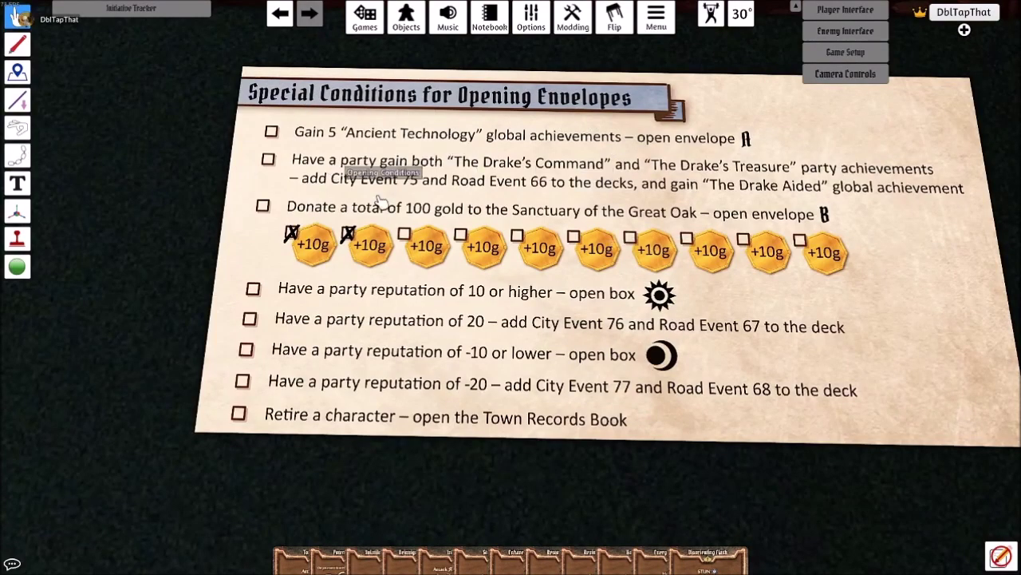
scroll(339, 249, "down", 8)
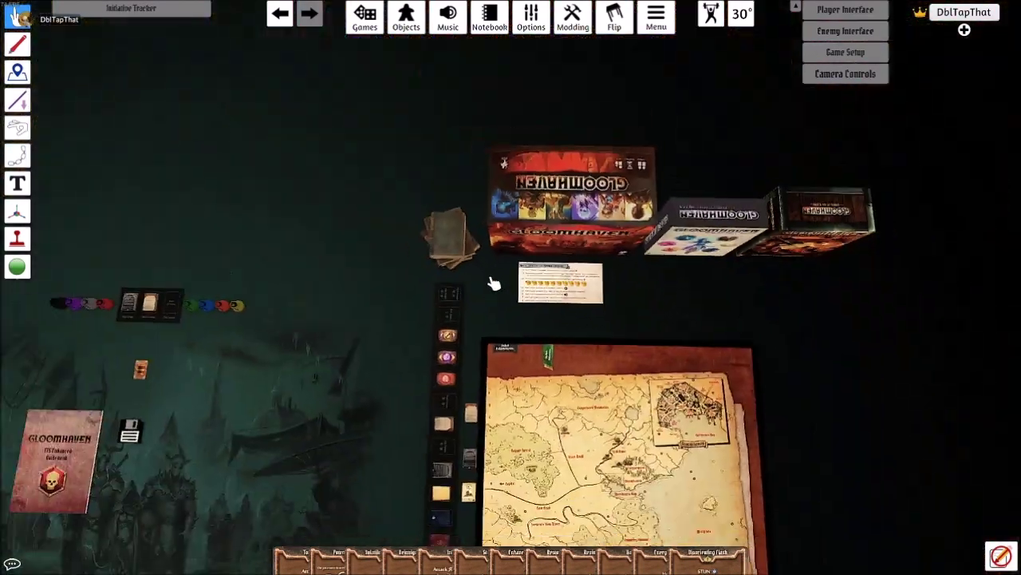
Step: Remove the Tinkerer's player from the second play area, packing the character into its box
key("a")
key("s")
scroll(579, 281, "up", 3)
scroll(595, 267, "up", 4)
key("w")
key("d")
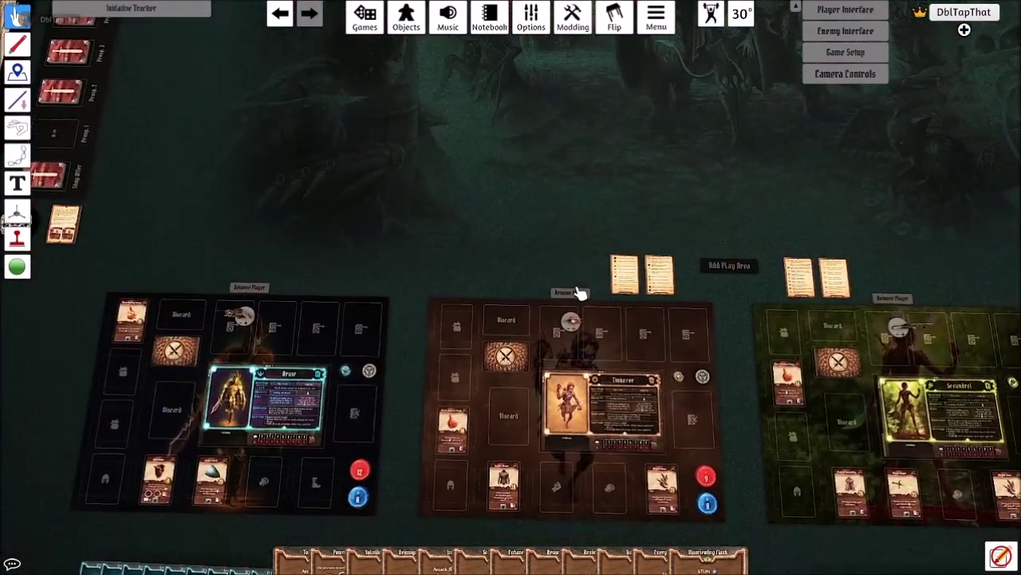
left_click(576, 291)
scroll(539, 275, "down", 5)
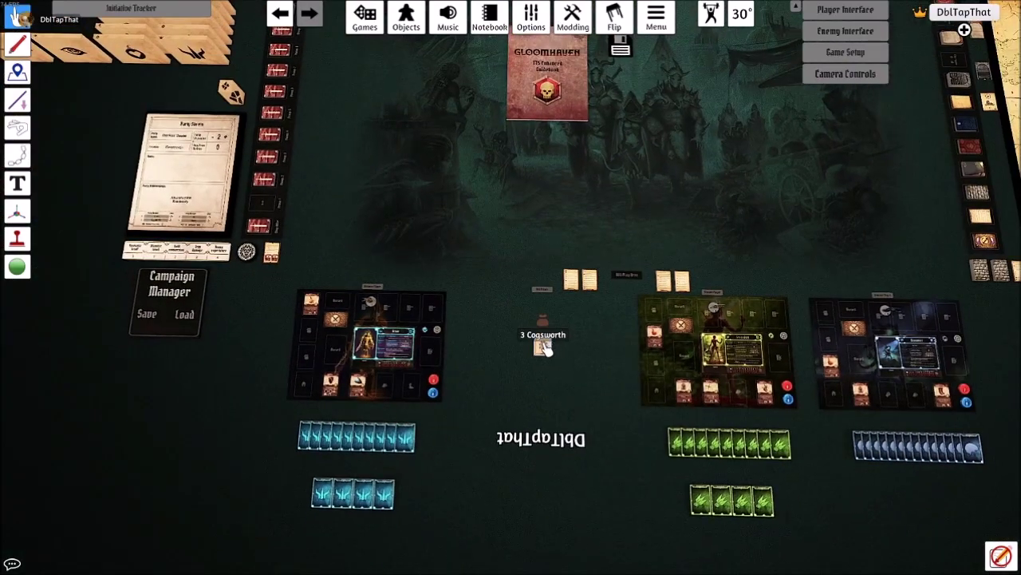
Step: Move the packed Tinkerer box above the emptied play area and set up the Cragheart there instead
scroll(516, 284, "up", 3)
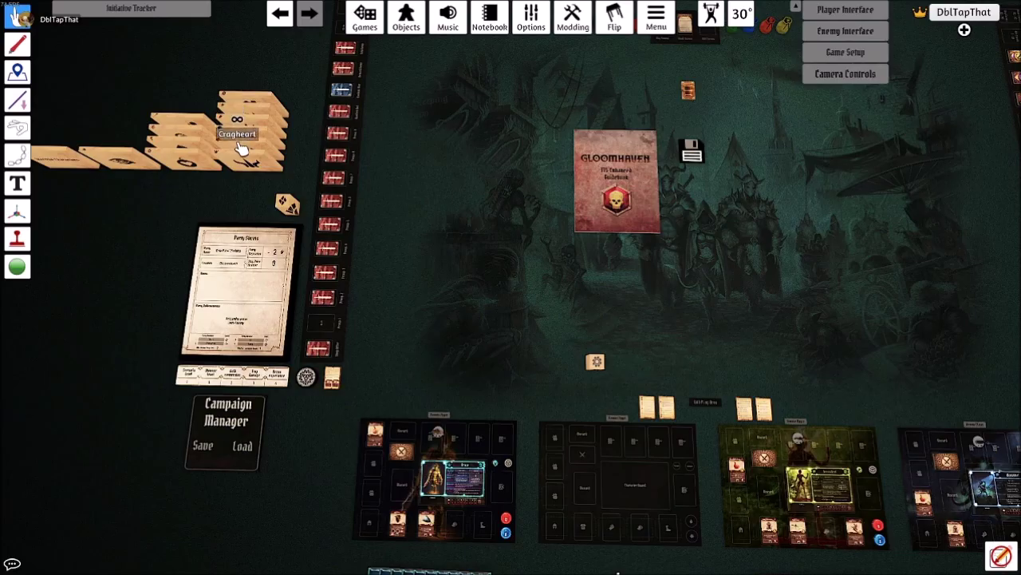
left_click_drag(635, 473, 632, 470)
key("d")
key("s")
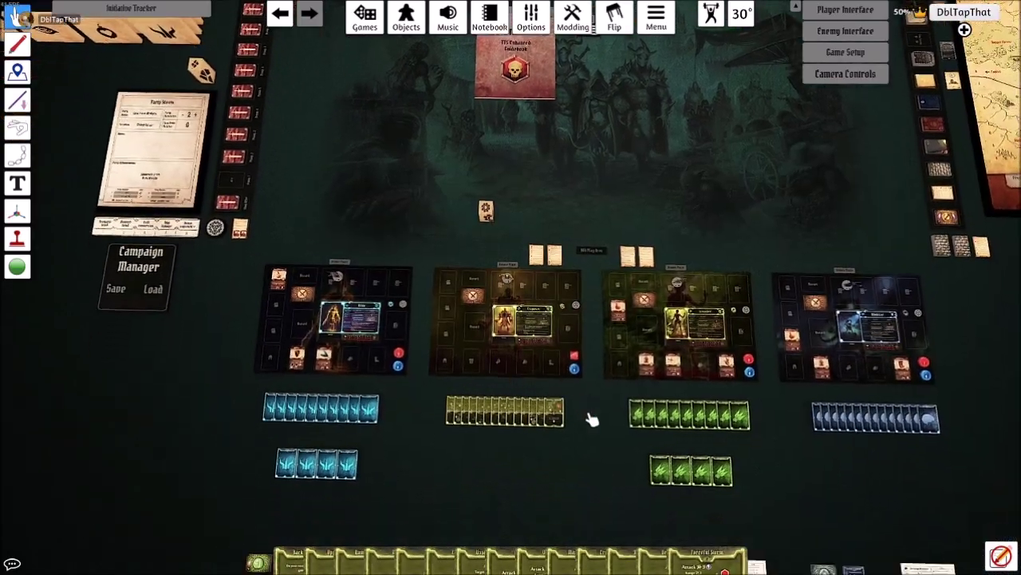
Step: Inspect the Cragheart's ability cards, including Forceful Storm, and look over the whole table
scroll(591, 419, "up", 8)
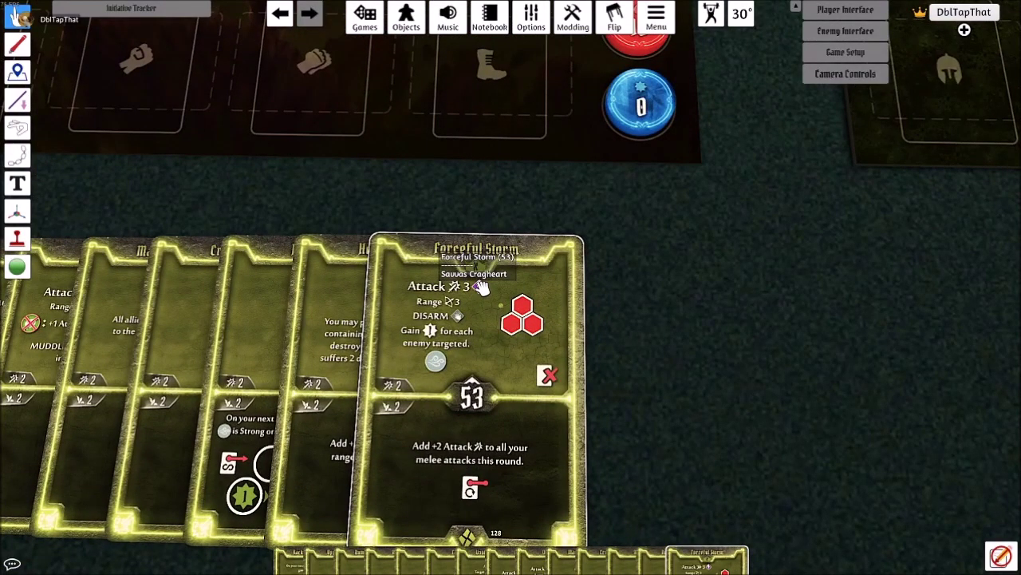
scroll(480, 287, "down", 15)
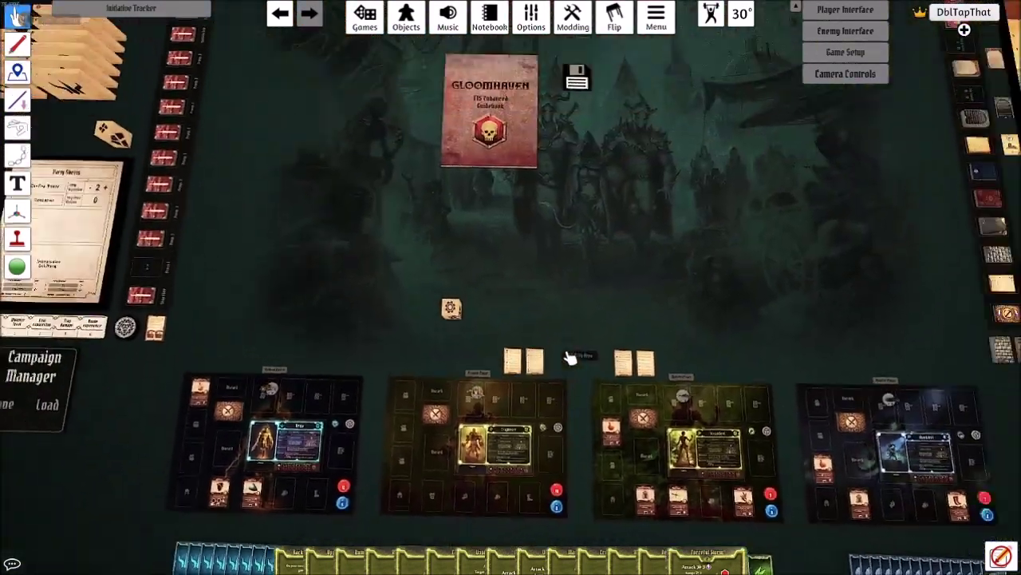
scroll(570, 356, "down", 10)
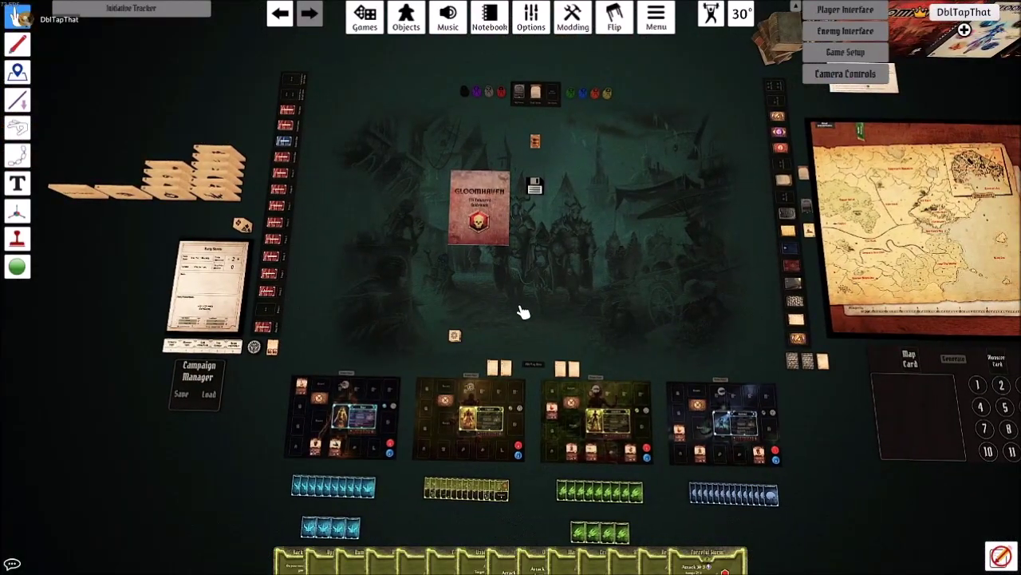